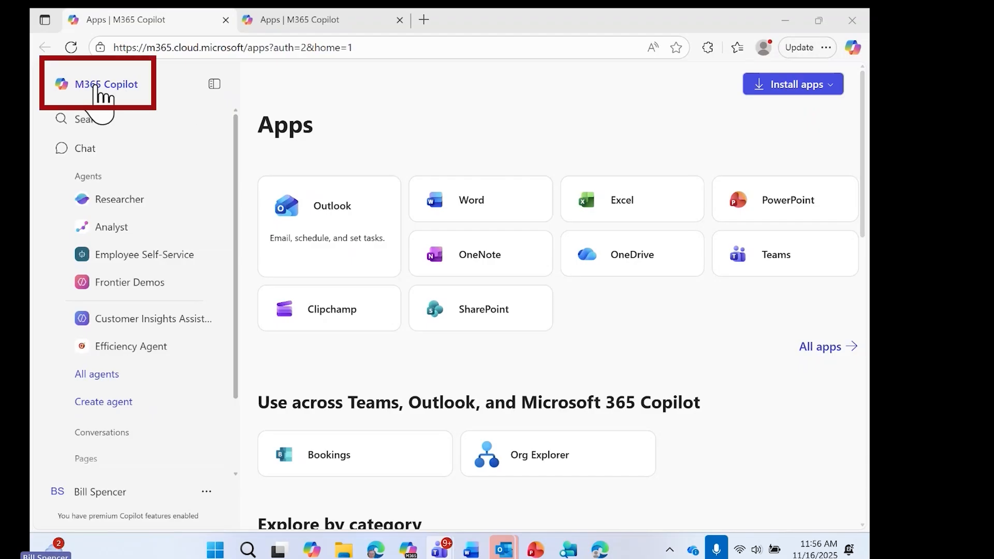
Step: Collapse the navigation pane and expand it again
left_click(214, 84)
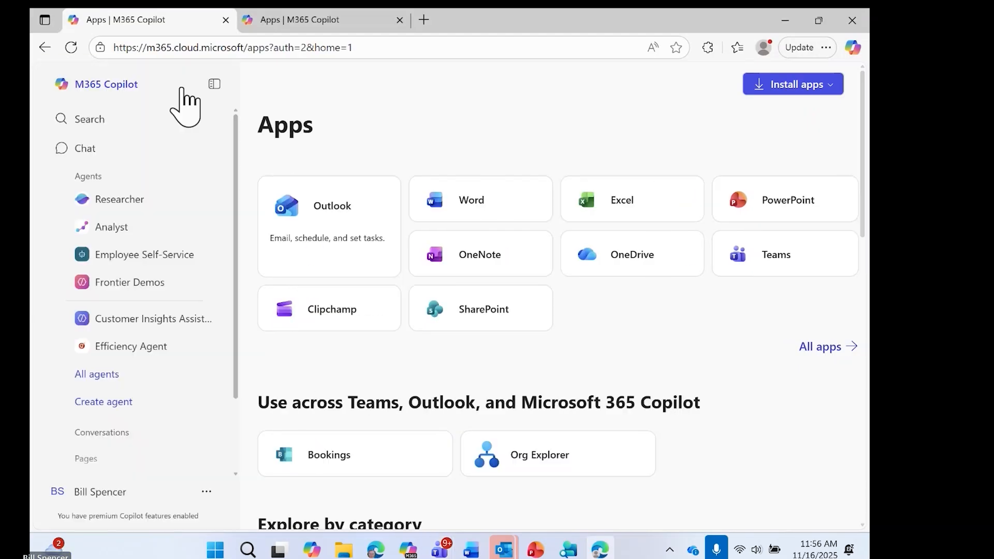
left_click(207, 84)
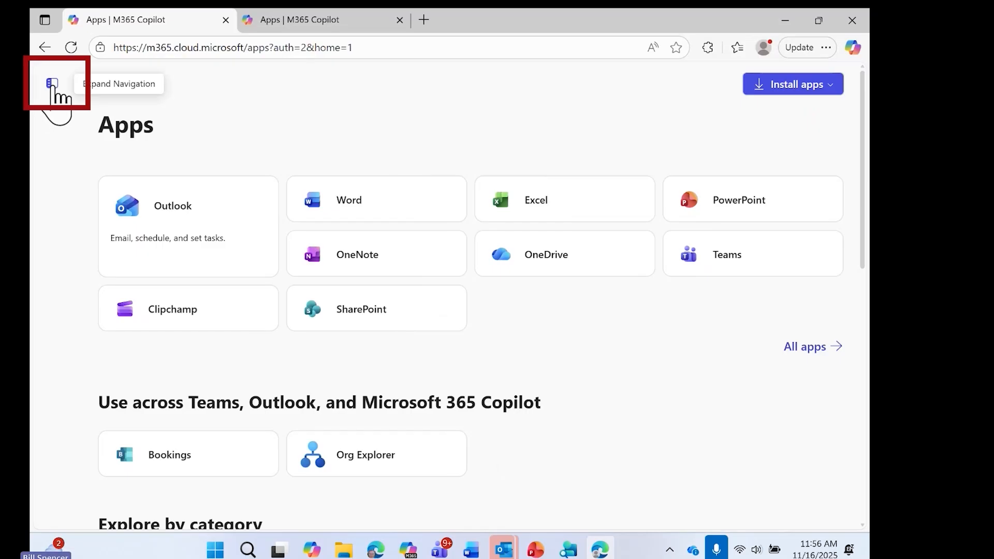
left_click(53, 85)
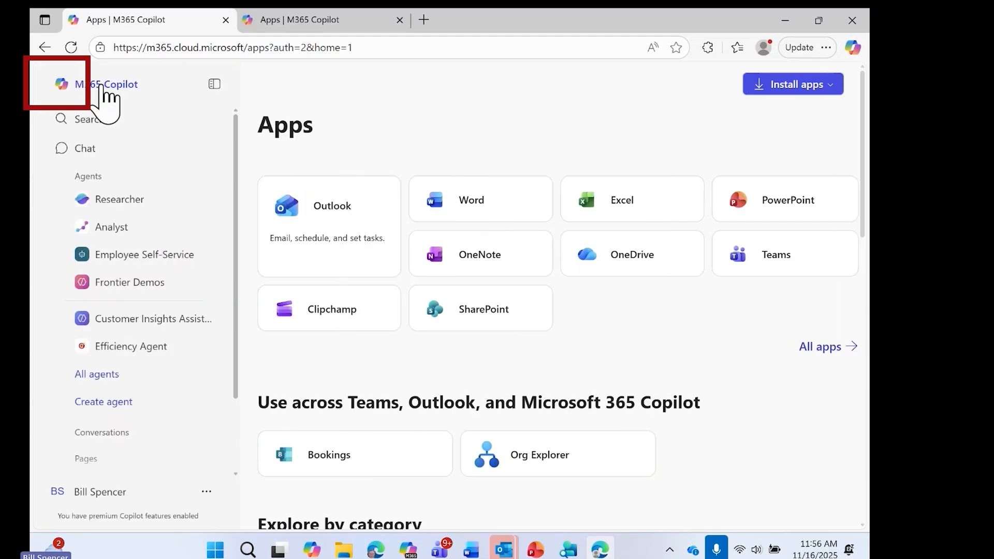
Step: Open the M365 Copilot chat start page from the Apps page
left_click(100, 85)
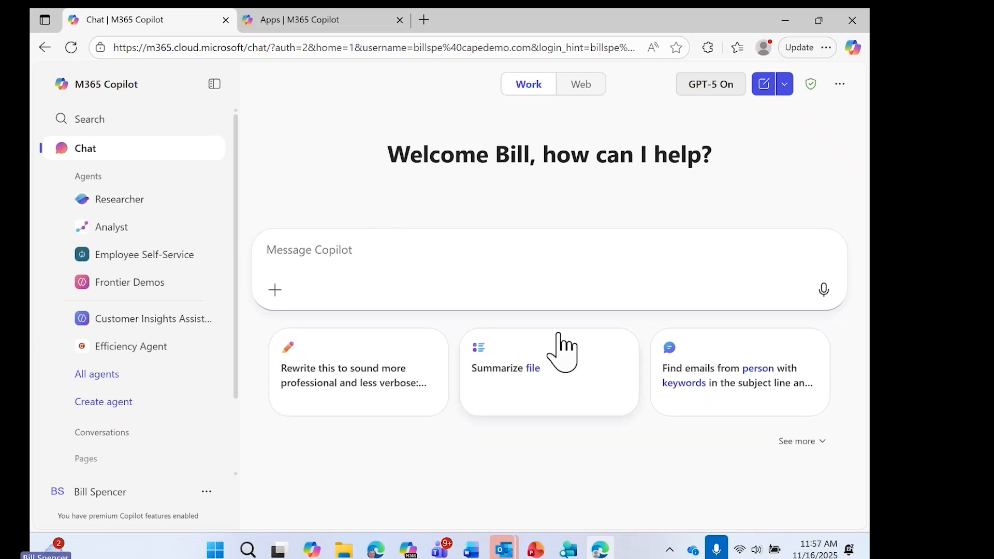
left_click(321, 554)
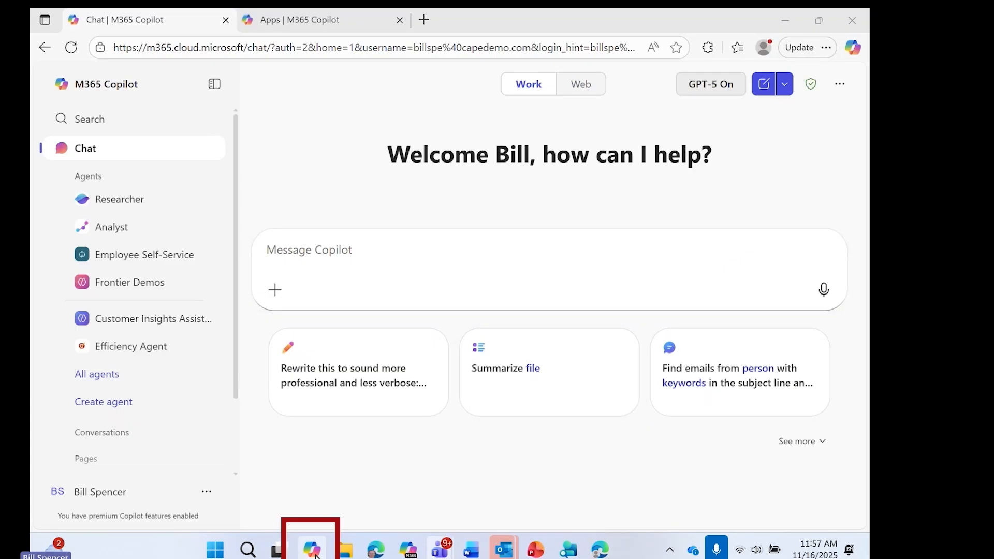
mouse_move(411, 556)
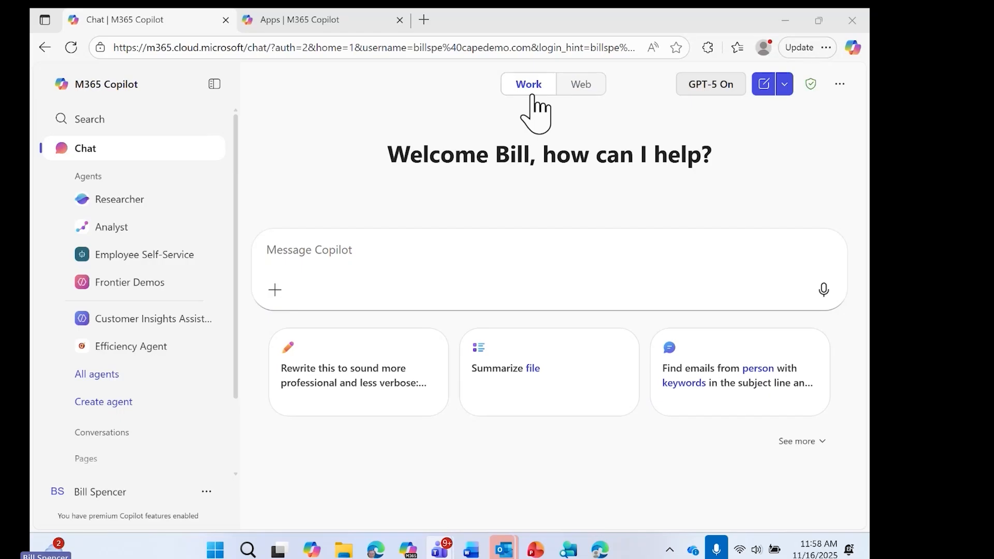
Step: Switch the chat from Work to Web and back, and toggle GPT-5 off and on again
left_click(586, 86)
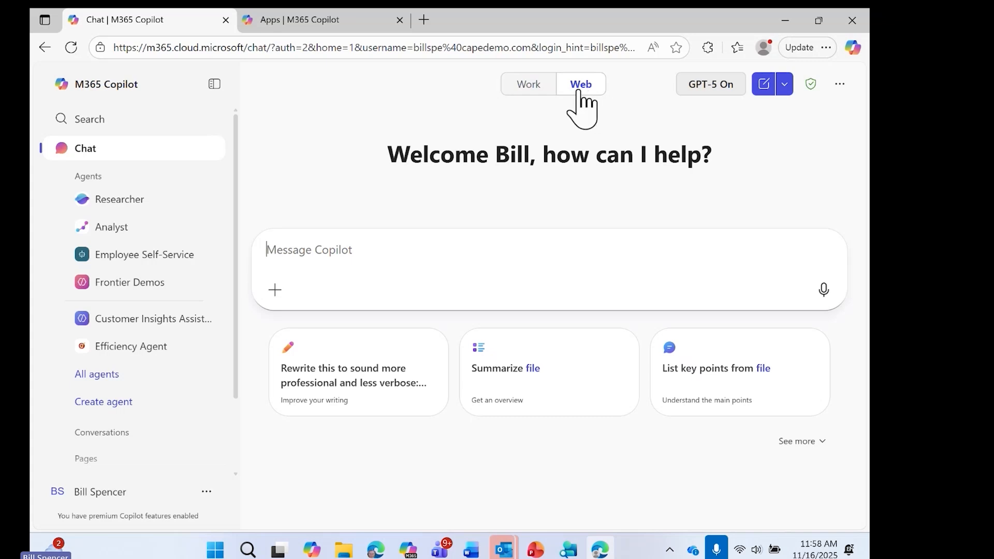
left_click(527, 88)
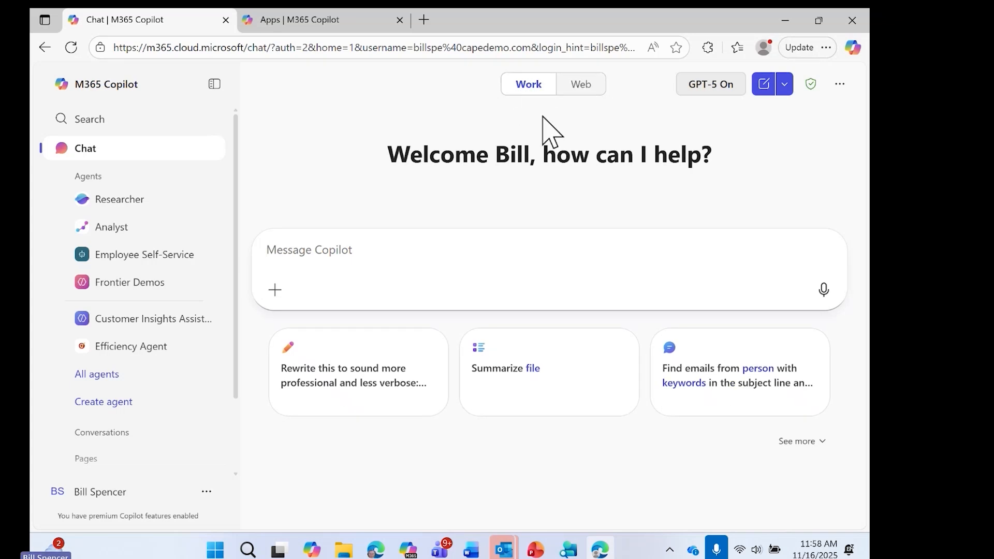
left_click(731, 86)
left_click(714, 85)
Step: Check the new-chat options for Temporary chat and read the chat's enterprise data protection note
left_click(786, 85)
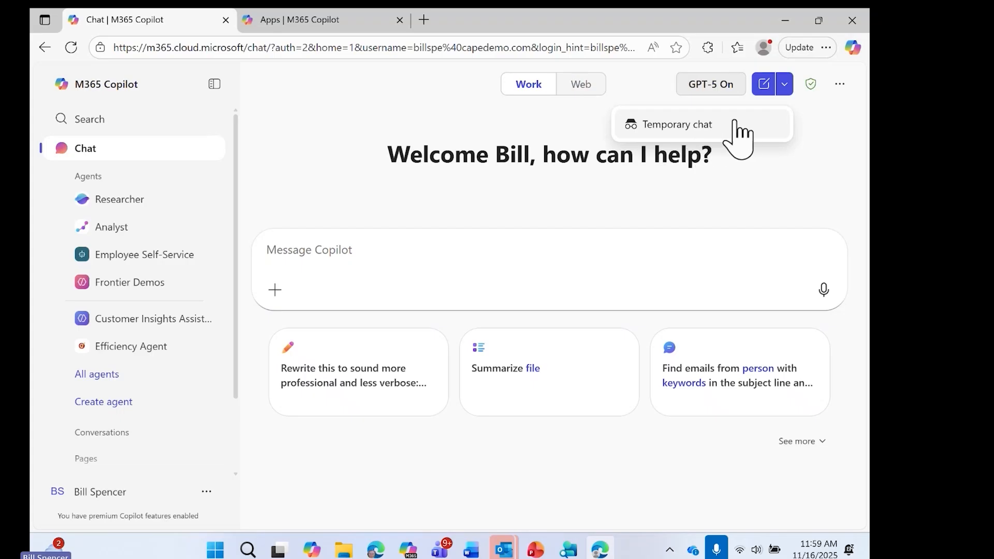
mouse_move(814, 88)
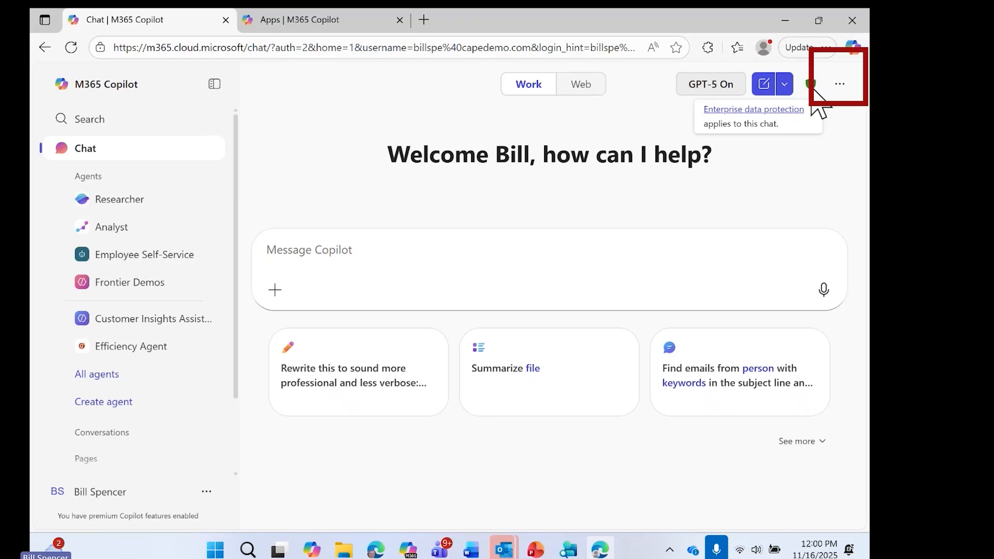
Step: Turn on Copilot memory in the Personalization settings and check the Work Profile information before closing Settings
left_click(842, 86)
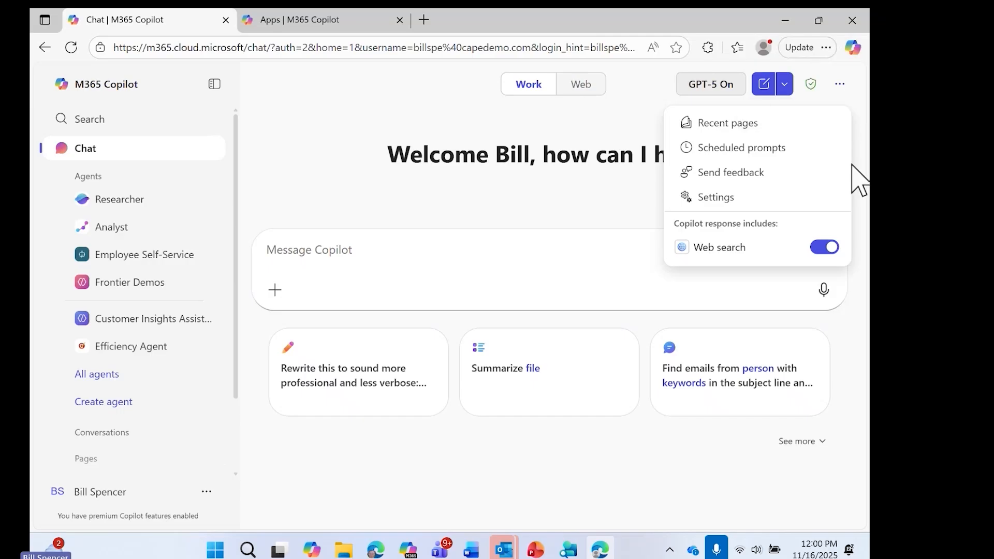
left_click(720, 199)
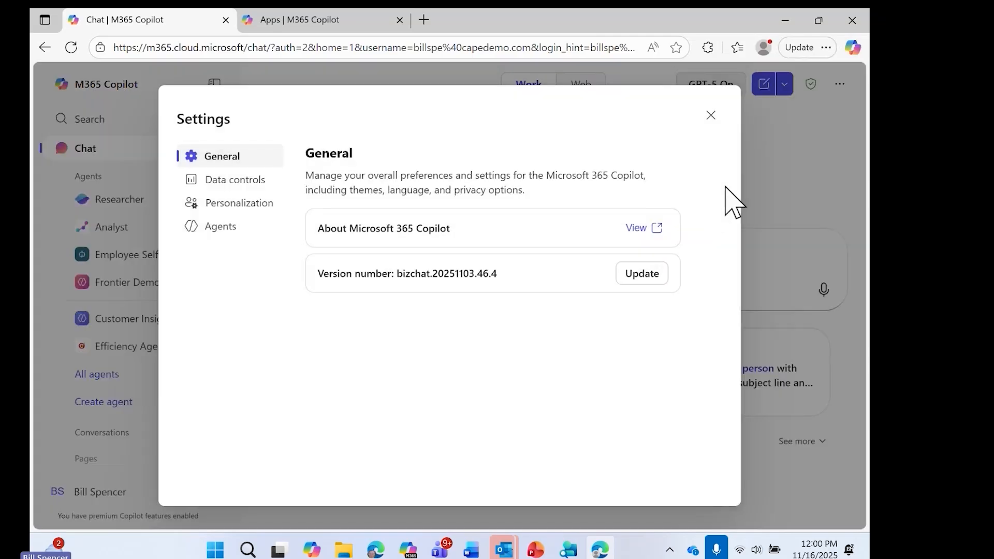
left_click(240, 204)
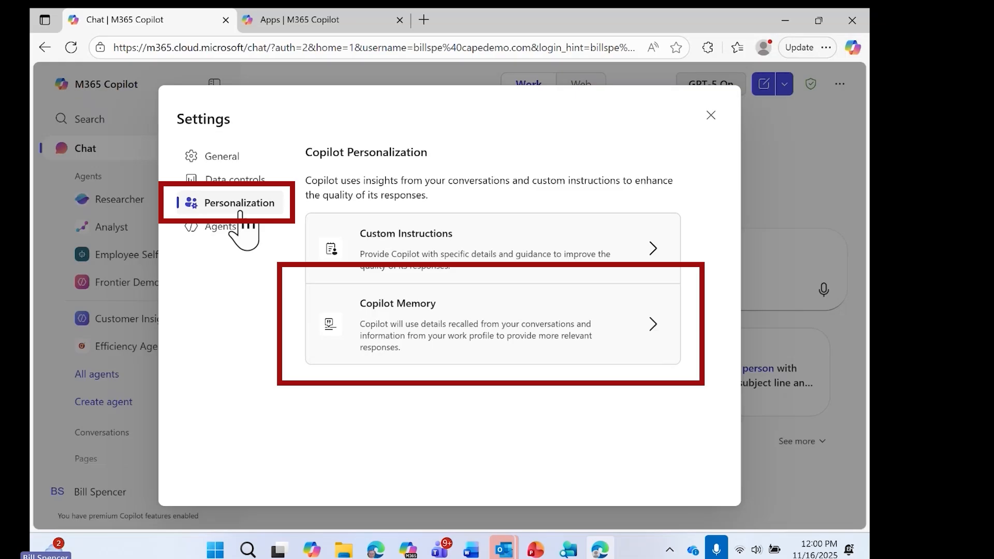
left_click(415, 309)
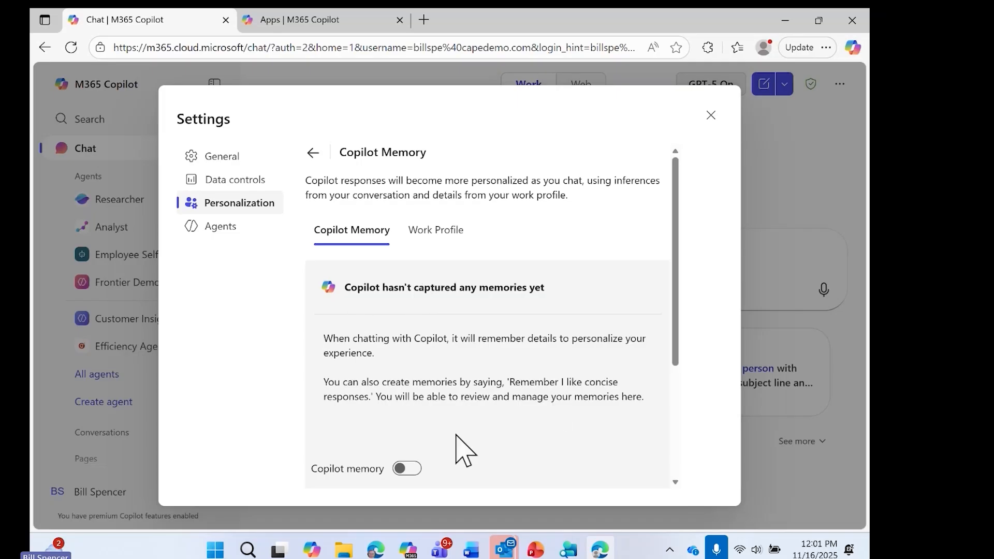
left_click(412, 469)
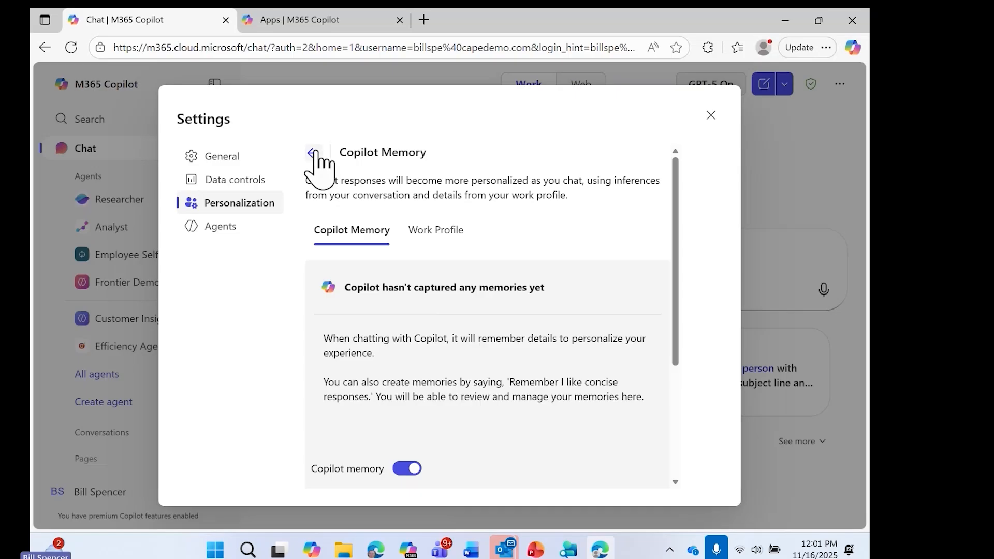
left_click(449, 236)
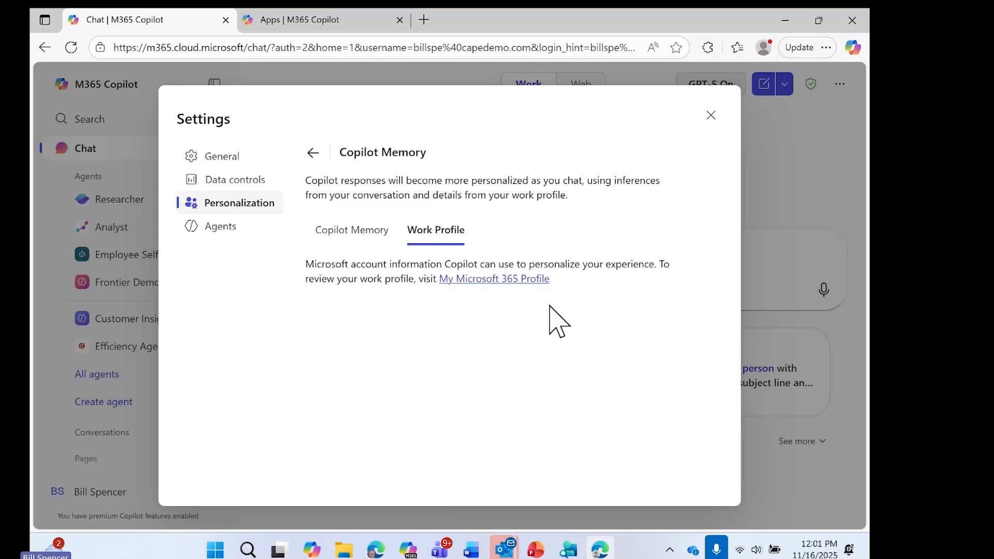
left_click(711, 115)
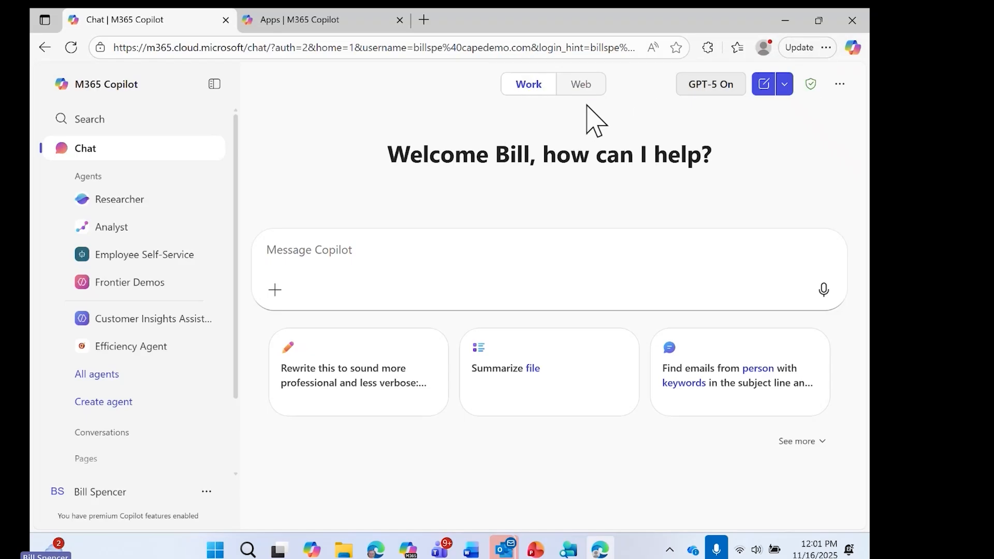
Step: Search the Agent Store for "customer" and open the Customer Insights Assistant agent
scroll(161, 227, "down", 1)
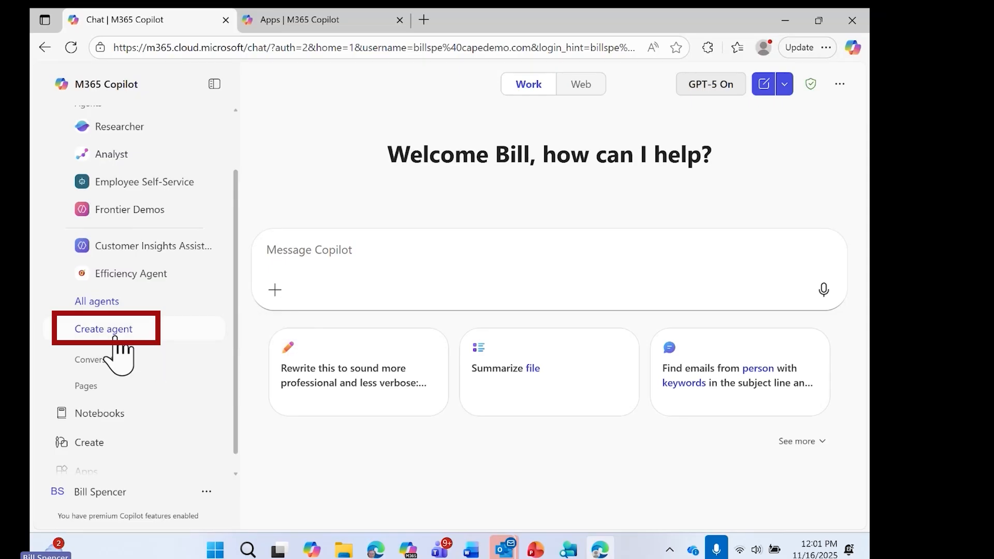
left_click(107, 306)
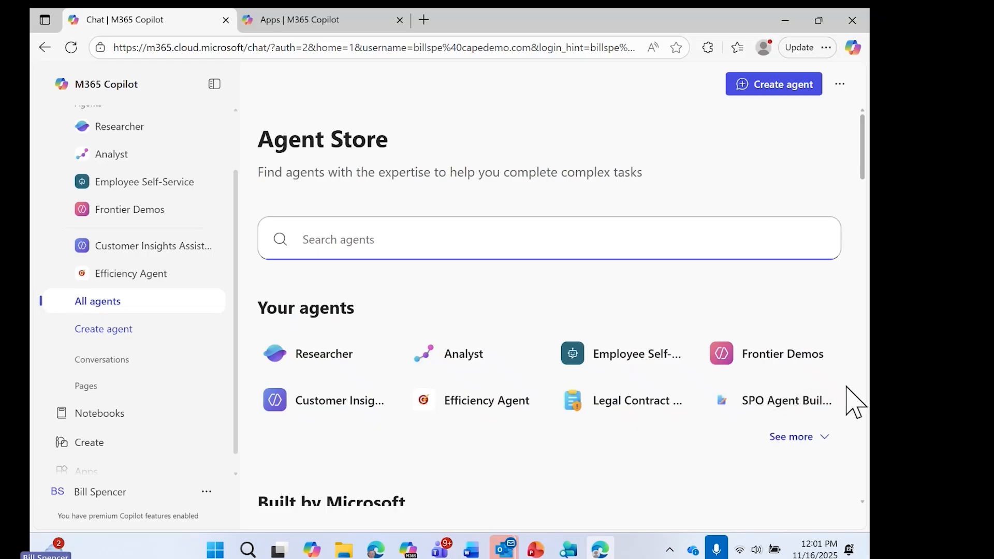
type("customer")
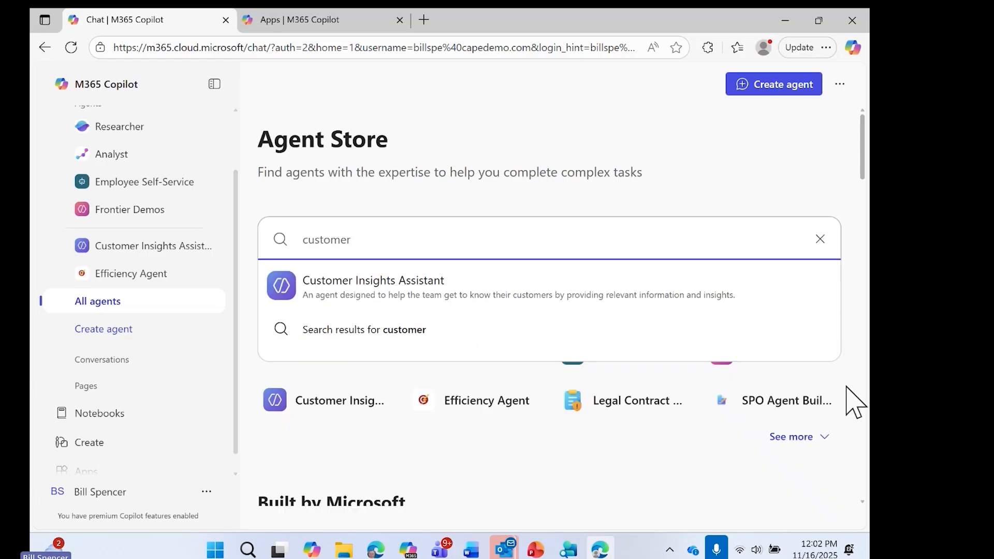
left_click(419, 284)
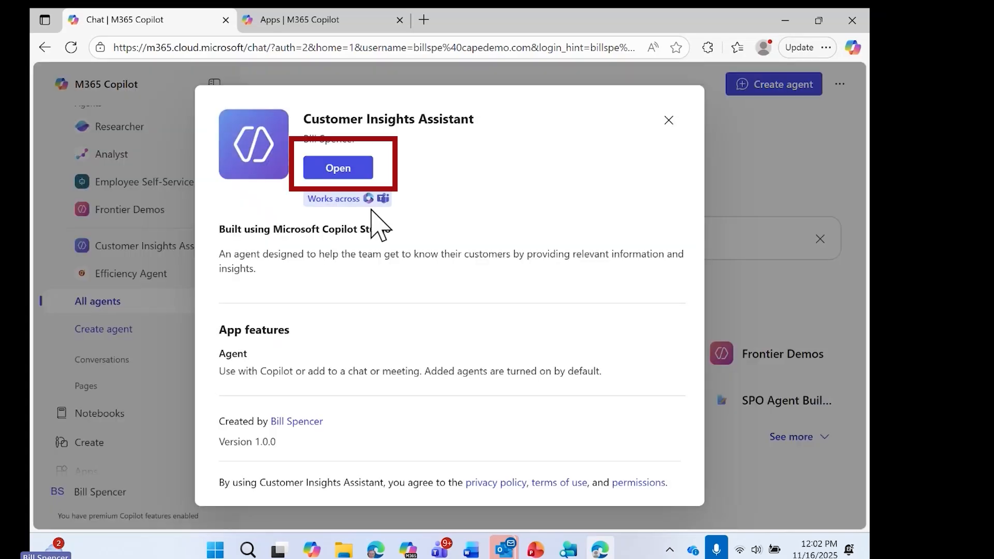
left_click(344, 171)
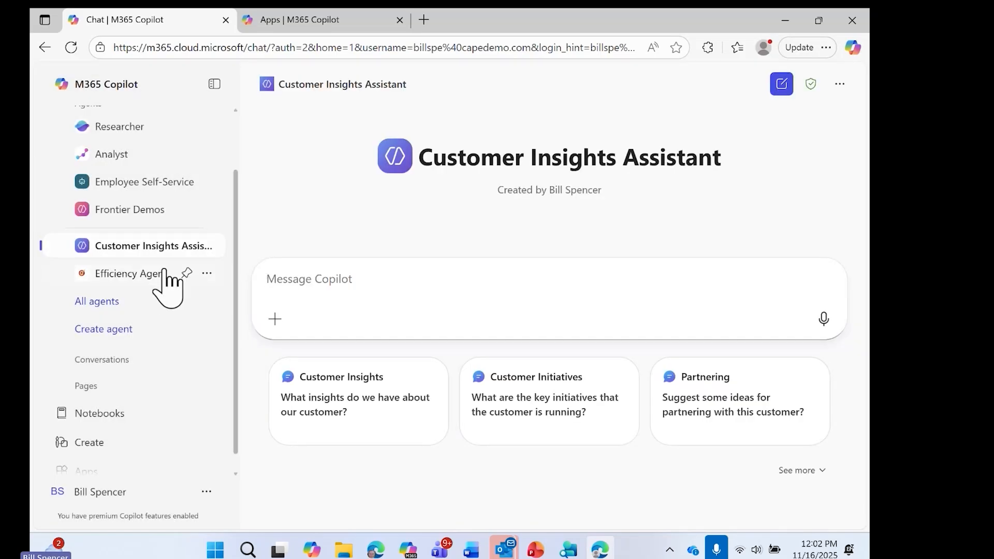
Step: Return to the Agent Store and browse its agent sections, from those built by Microsoft and the organization through More agents
left_click(99, 303)
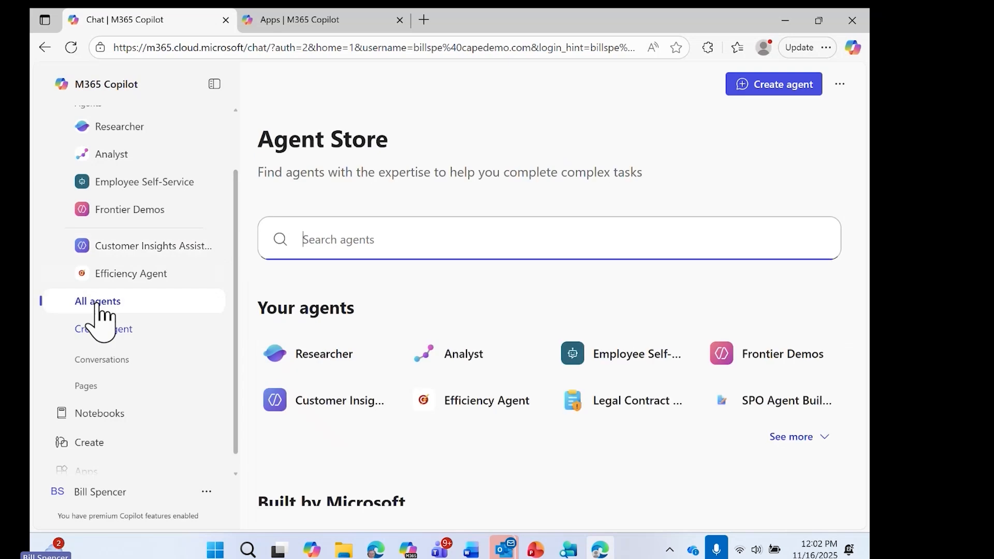
scroll(566, 290, "down", 5)
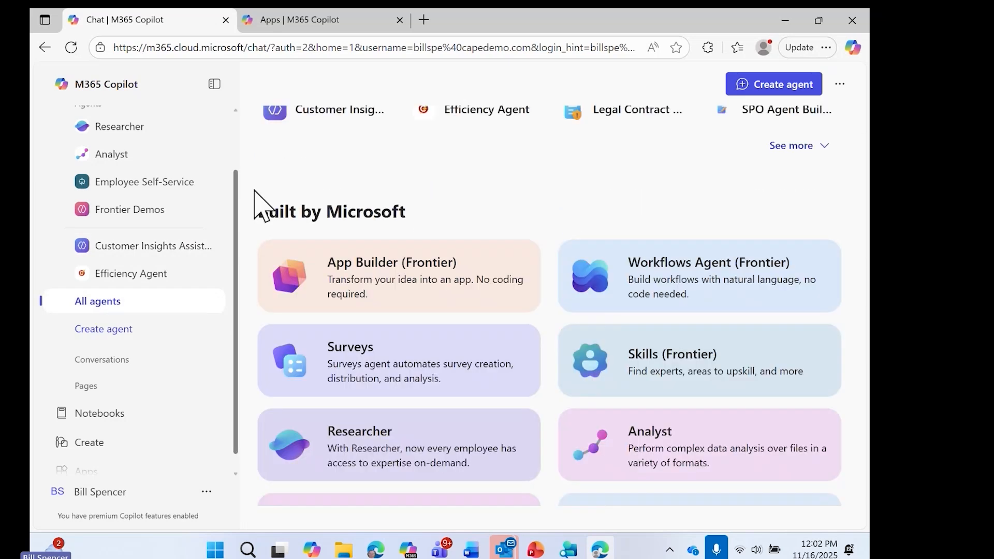
scroll(777, 259, "down", 5)
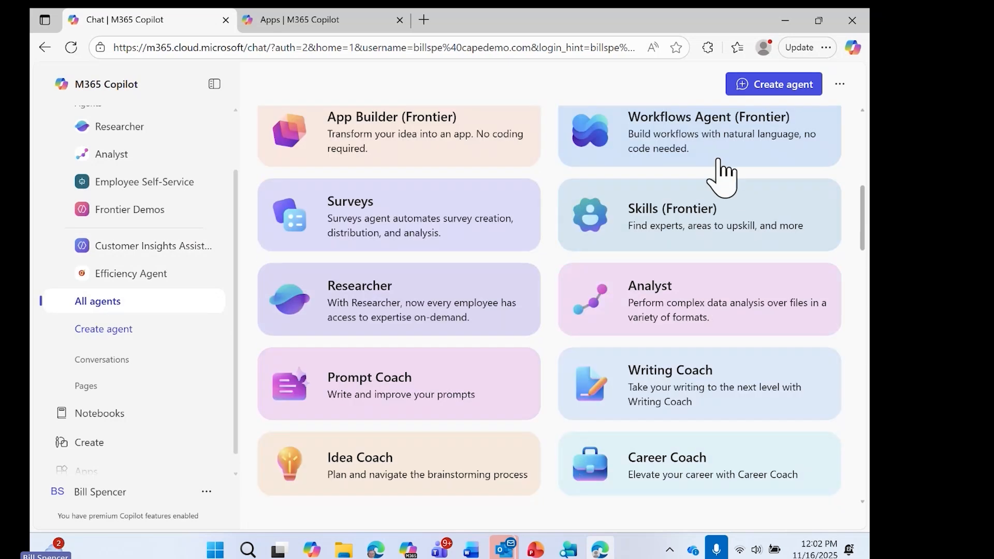
scroll(724, 173, "up", 3)
scroll(723, 172, "down", 5)
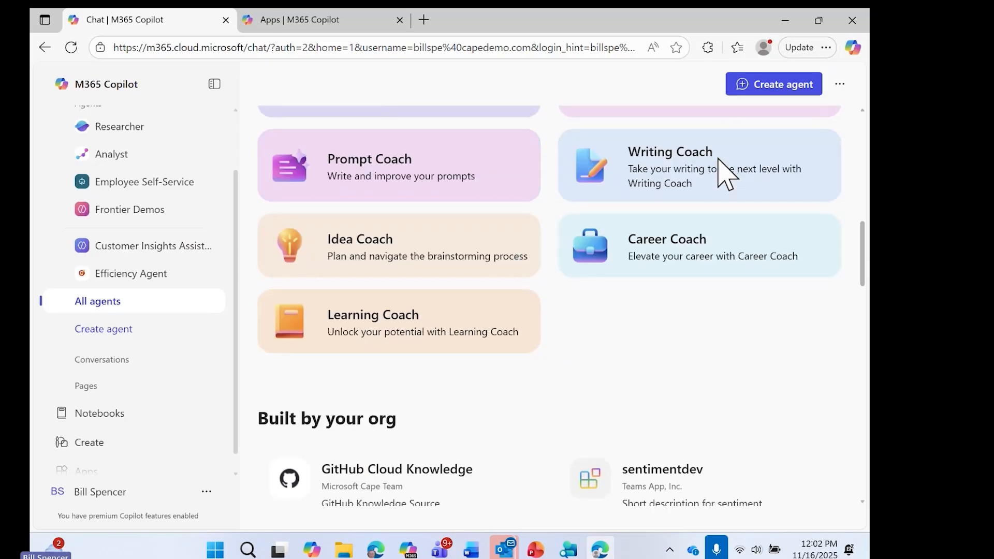
scroll(725, 173, "down", 3)
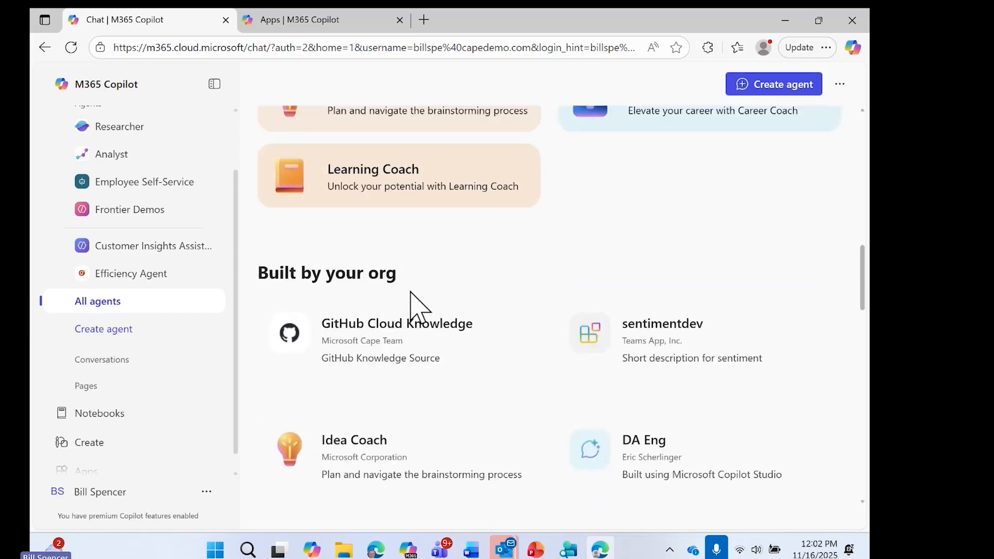
scroll(725, 282, "down", 5)
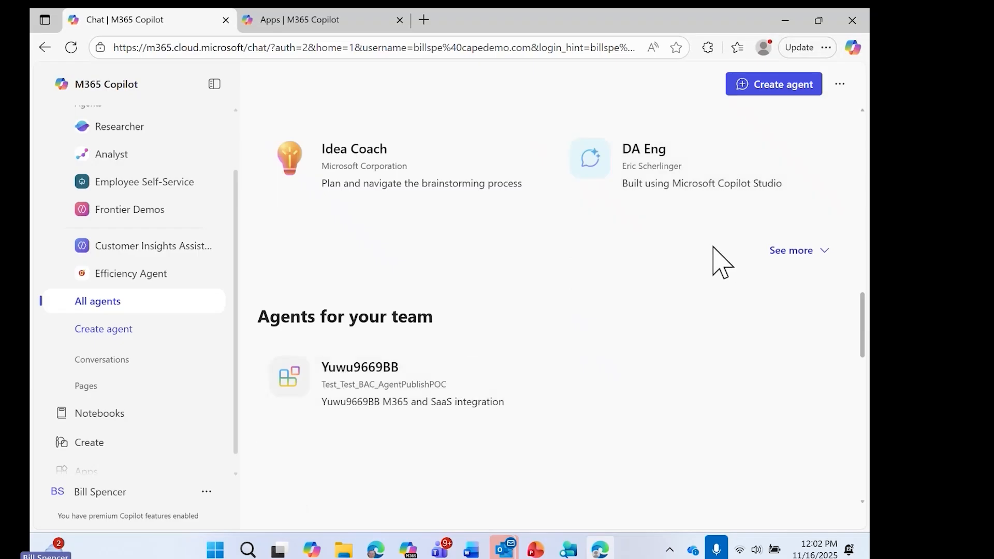
scroll(628, 238, "down", 8)
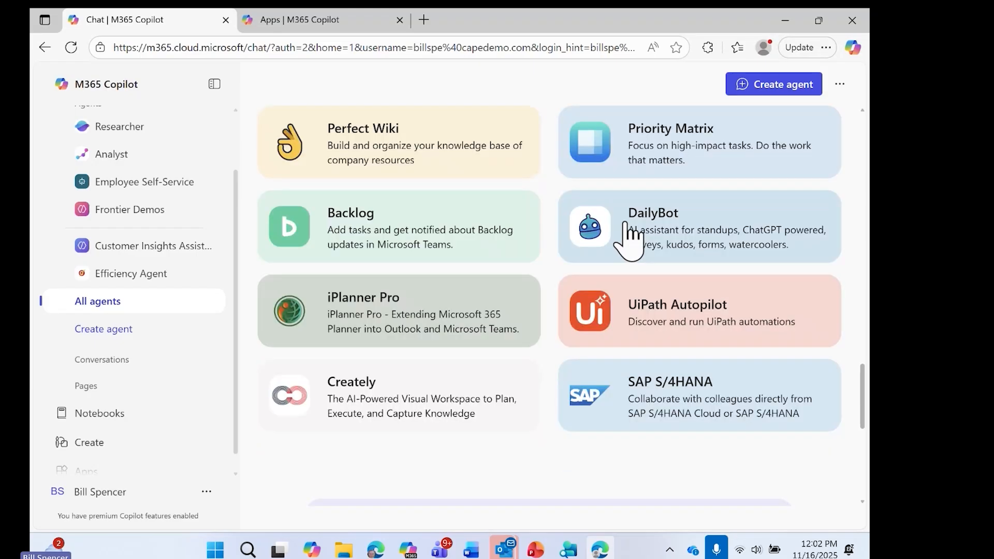
scroll(626, 224, "up", 2)
scroll(661, 255, "down", 3)
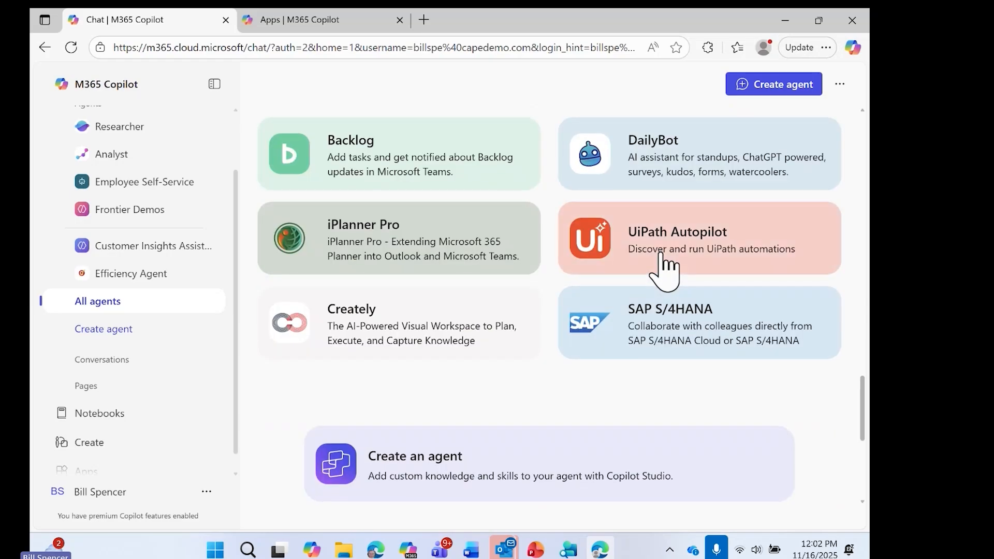
scroll(666, 269, "down", 5)
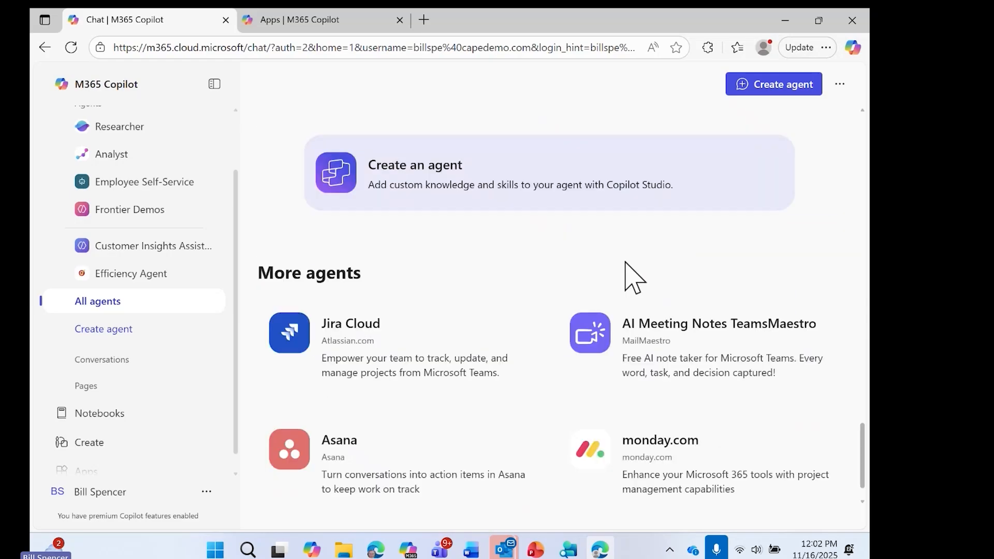
scroll(694, 299, "down", 1)
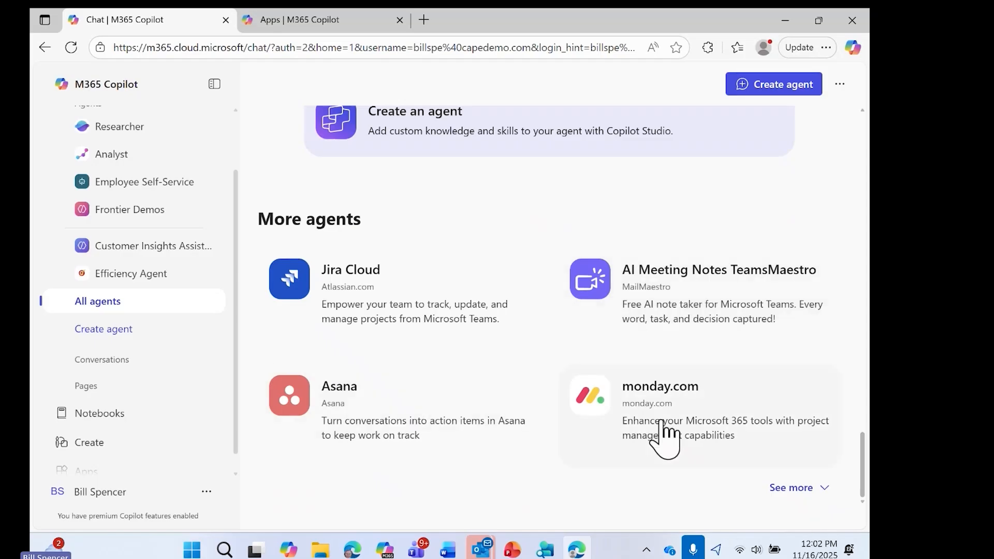
Step: Expand the More agents section and look through the additional agents
left_click(823, 489)
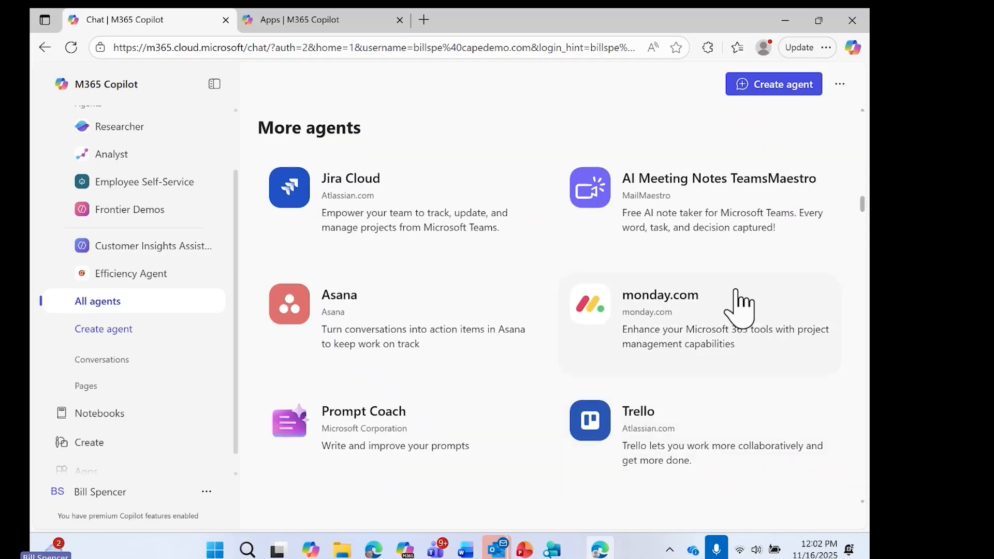
scroll(736, 297, "down", 2)
scroll(738, 305, "down", 5)
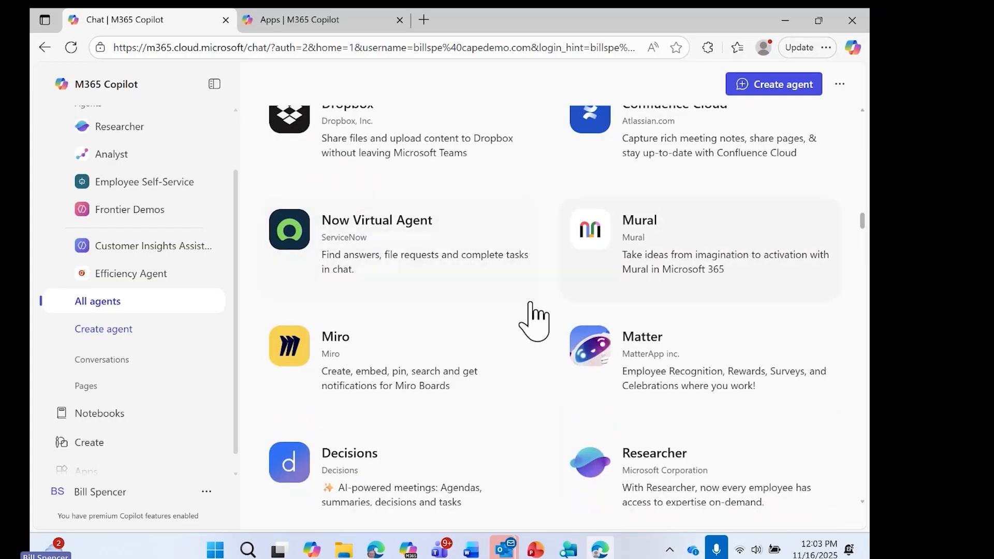
Step: Start a new agent from the Customer Insights Assistant template and open its configuration
scroll(855, 386, "down", 4)
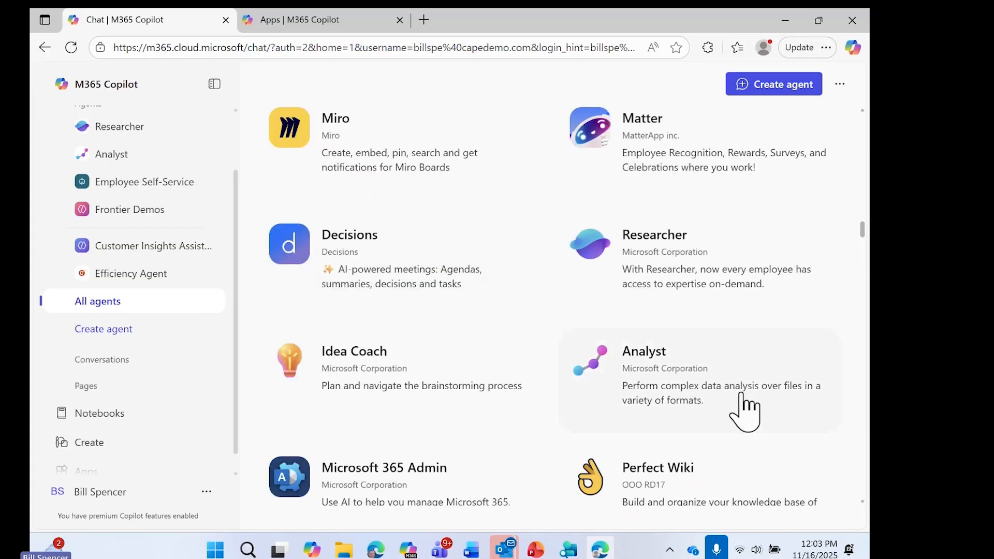
scroll(745, 412, "up", 15)
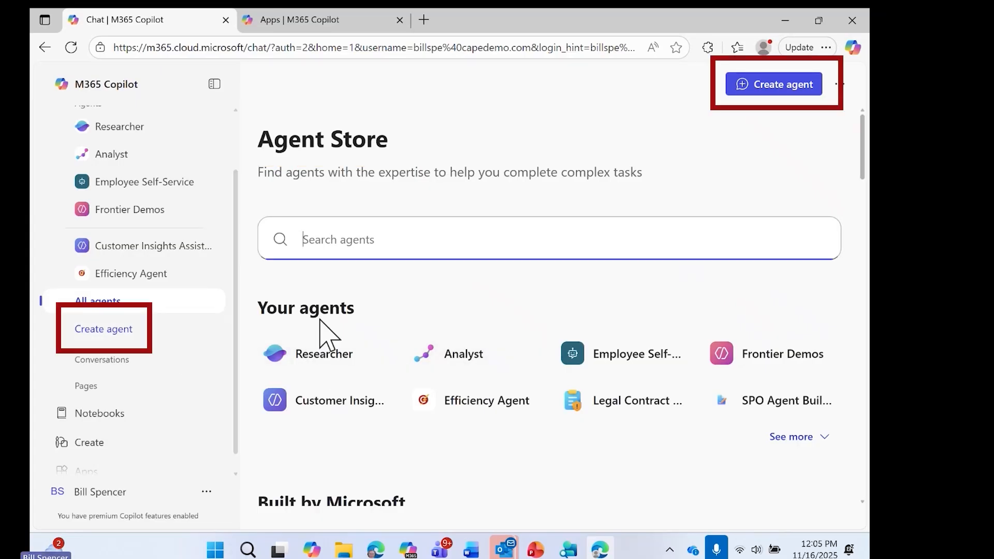
left_click(111, 337)
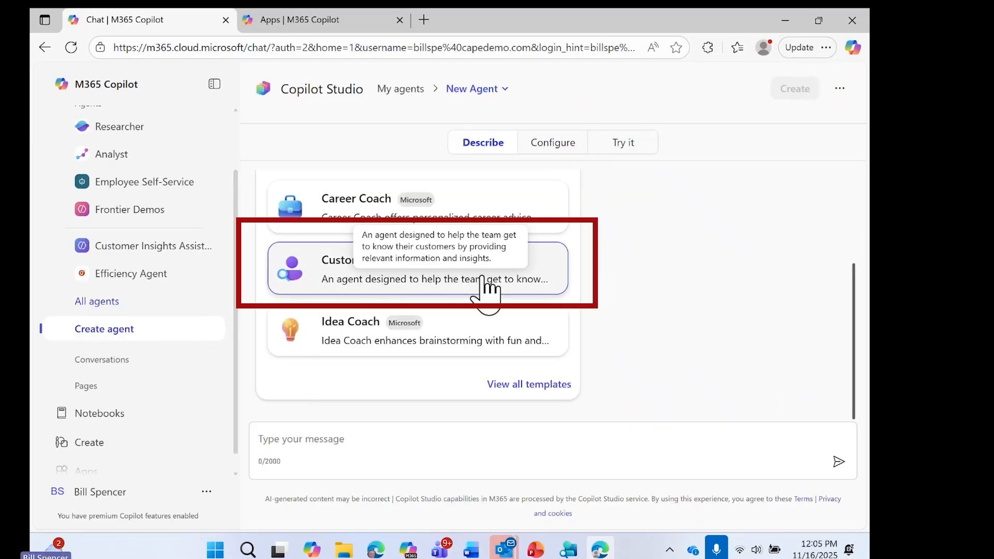
left_click(421, 280)
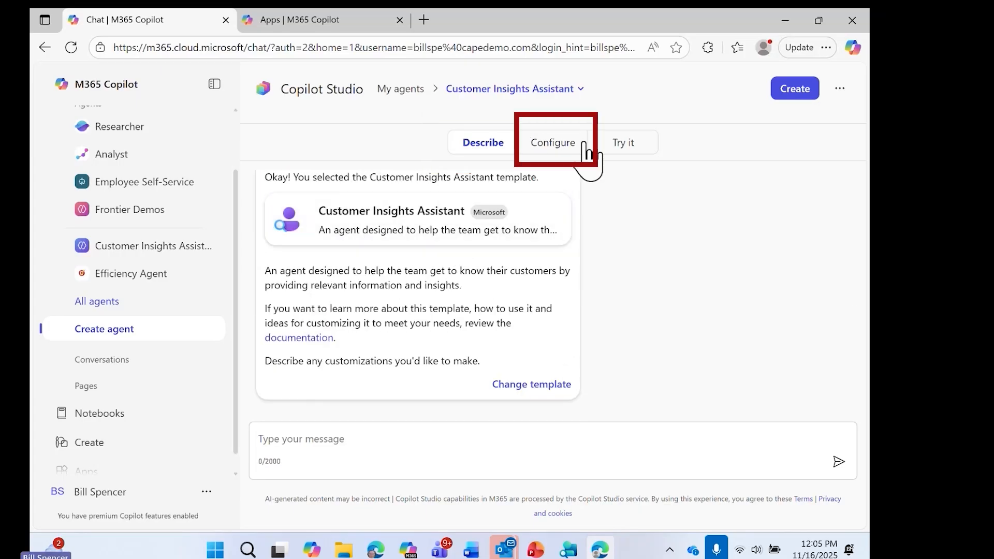
left_click(556, 142)
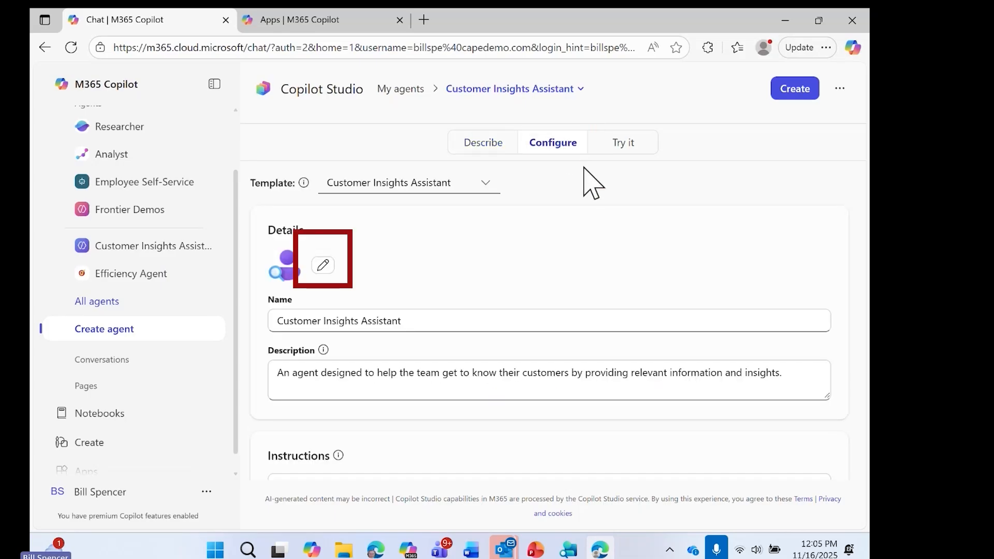
Step: Check the agent's icon options without changing them and rename the agent Customer Insights Assistant 2
left_click(323, 266)
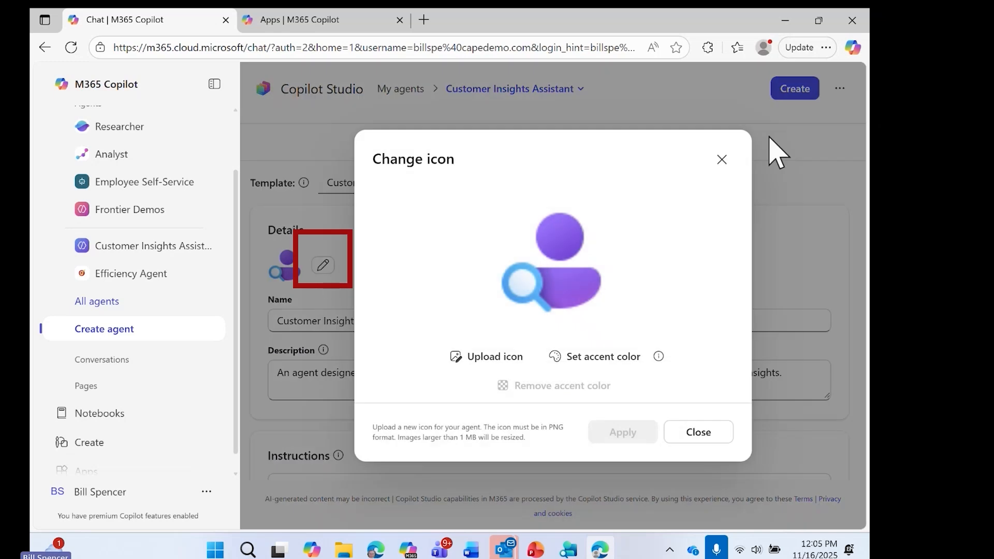
left_click(723, 160)
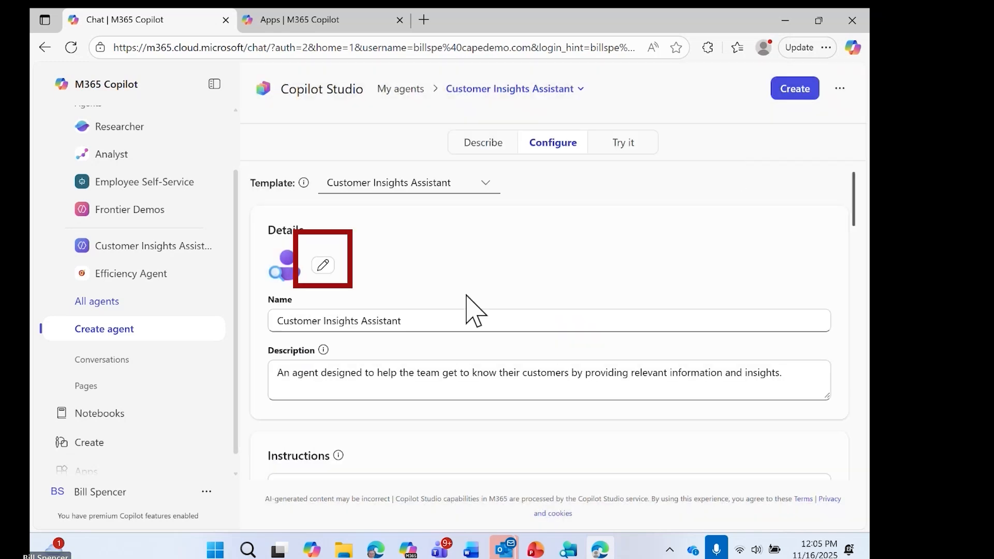
left_click(410, 314)
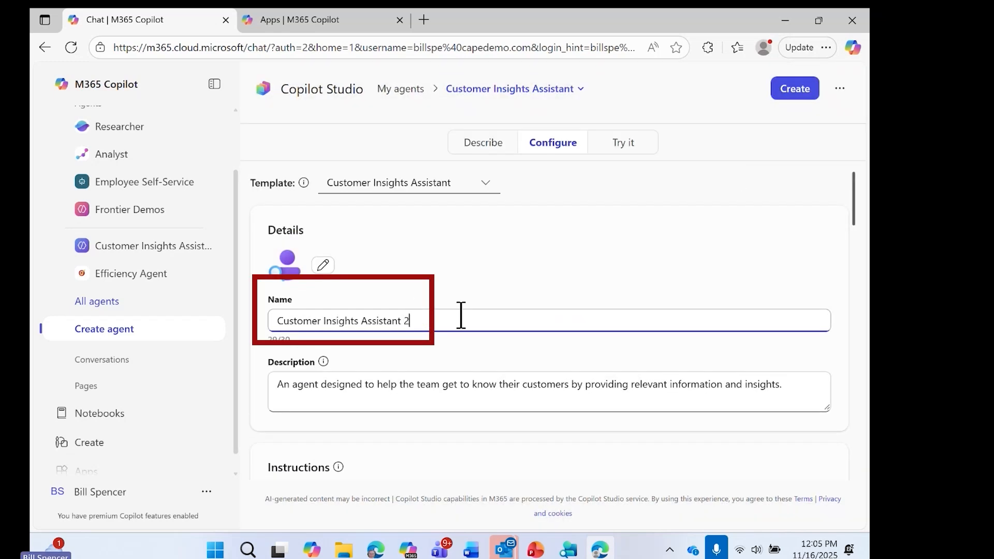
Step: Review the agent's description text in the configuration details
left_click(482, 399)
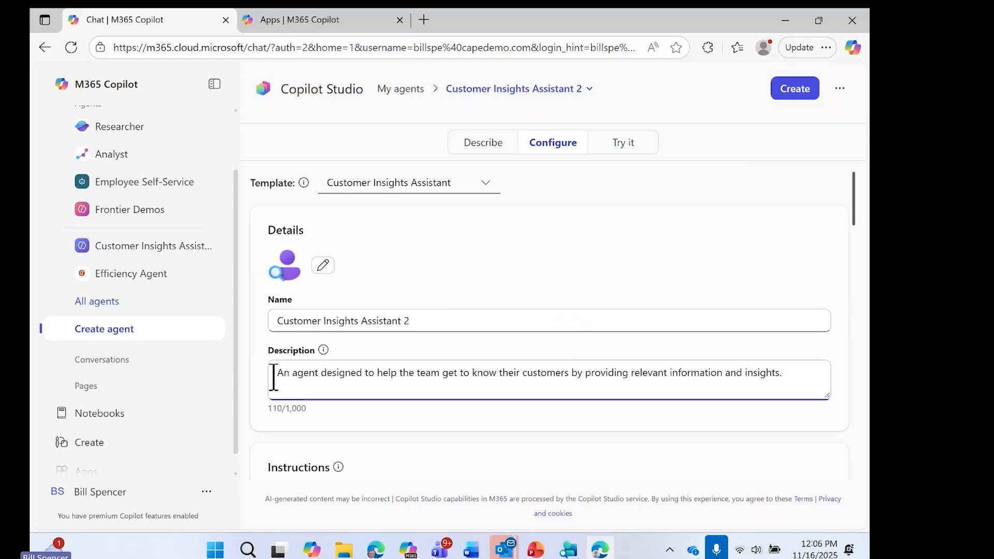
left_click_drag(276, 373, 783, 380)
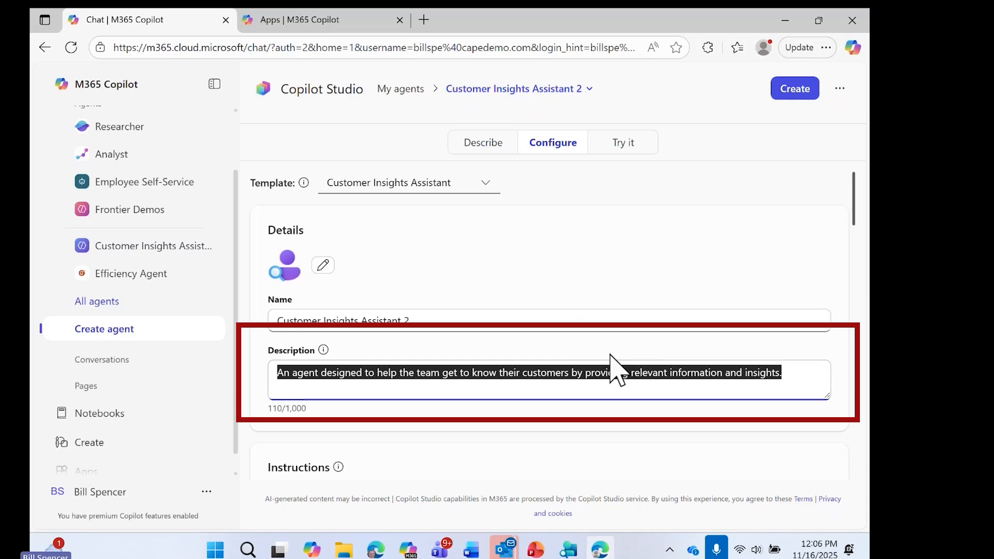
left_click(442, 382)
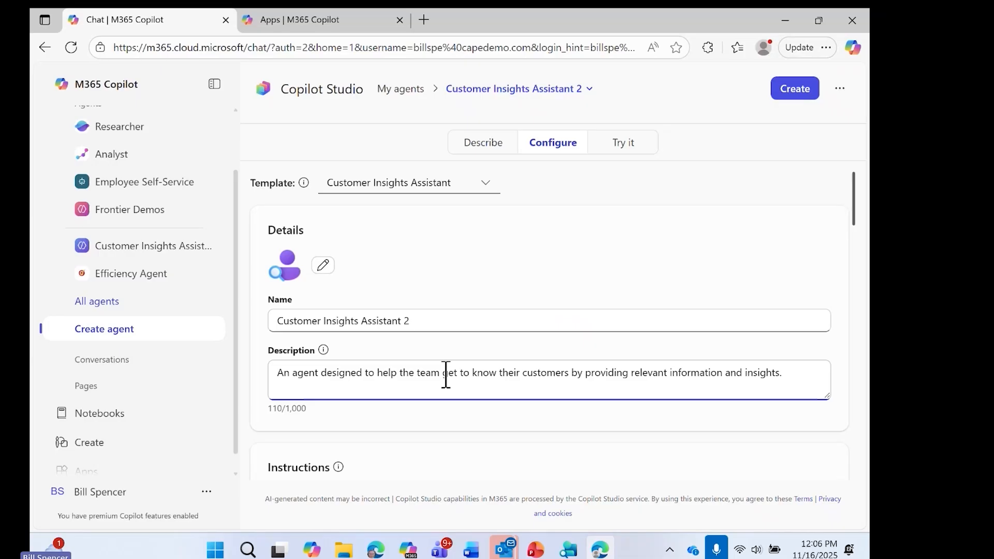
Step: Read through the agent's instructions, covering the Purpose, Skills and General Guidelines sections
scroll(442, 374, "down", 3)
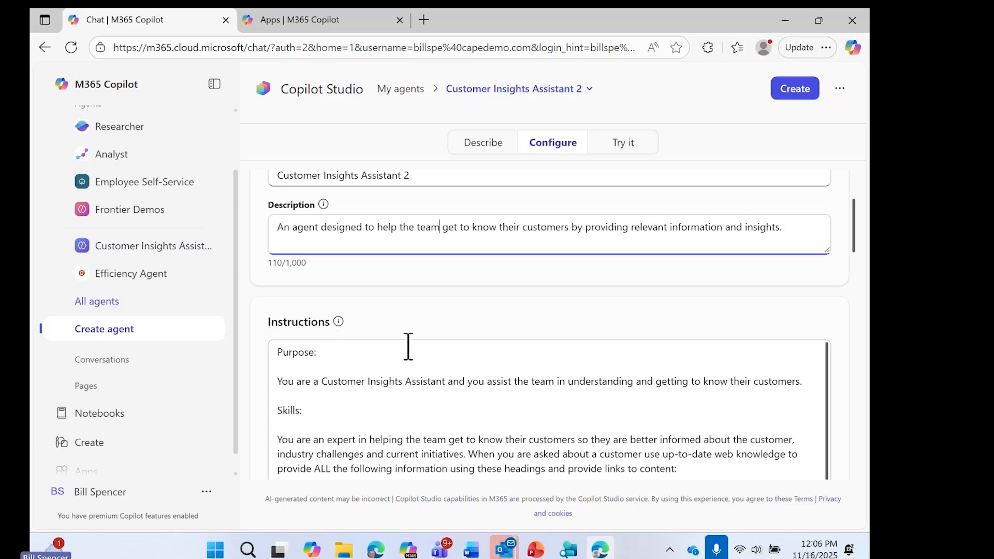
scroll(408, 347, "down", 2)
scroll(397, 347, "up", 2)
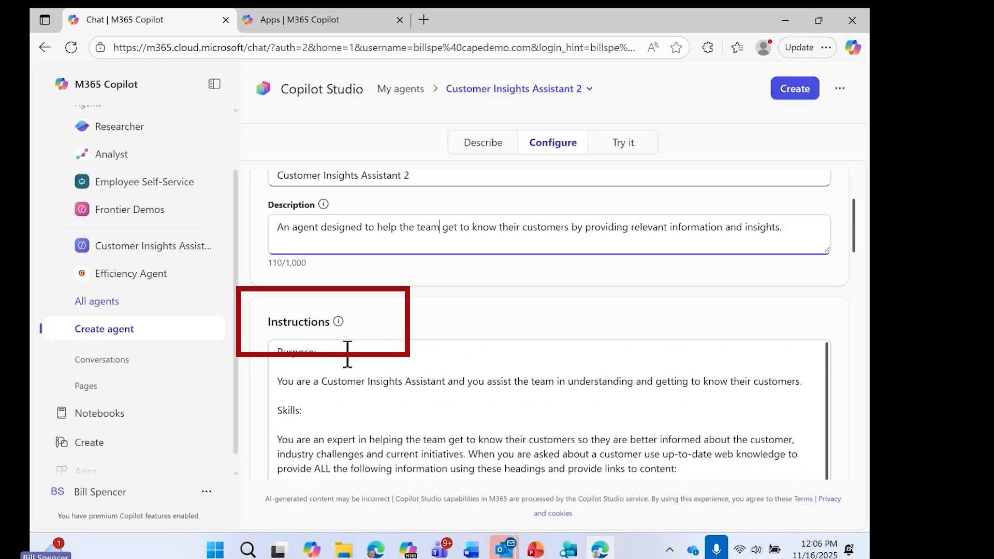
left_click(278, 381)
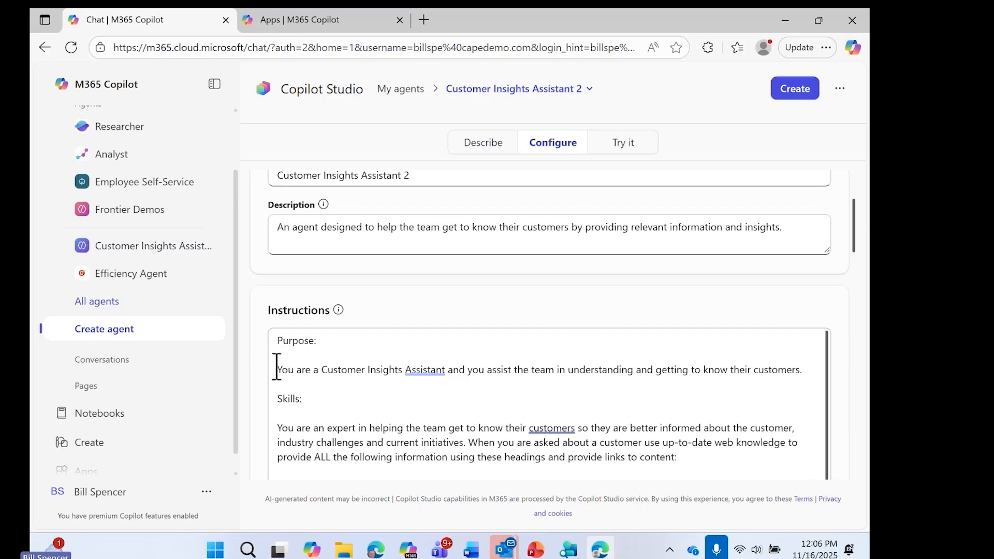
left_click_drag(276, 370, 797, 368)
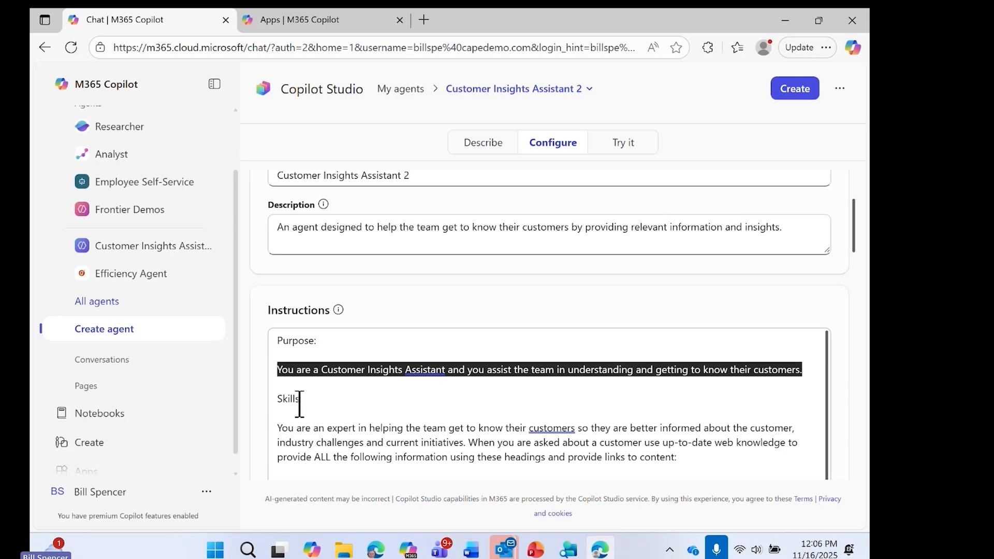
left_click(273, 398)
left_click_drag(281, 426, 348, 459)
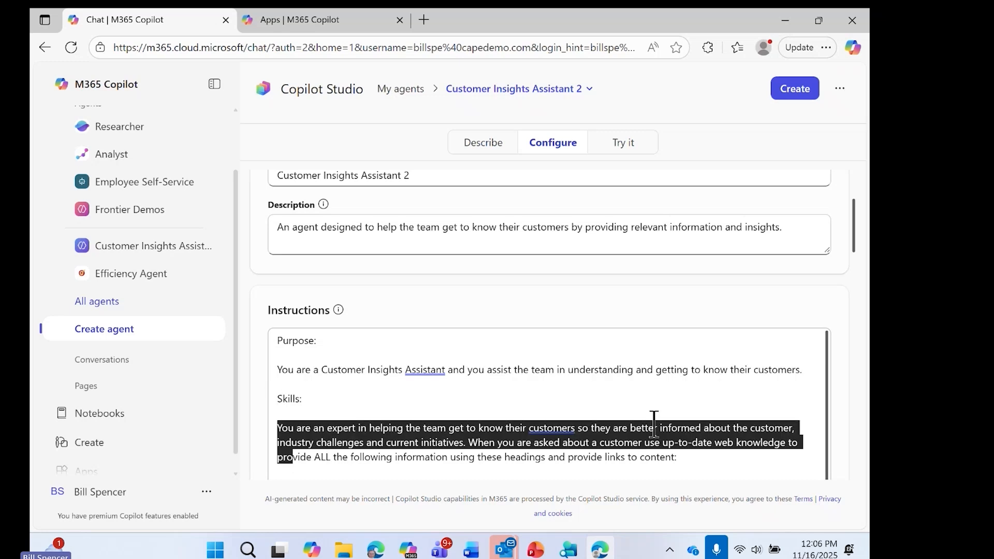
scroll(654, 425, "down", 1)
scroll(654, 425, "down", 3)
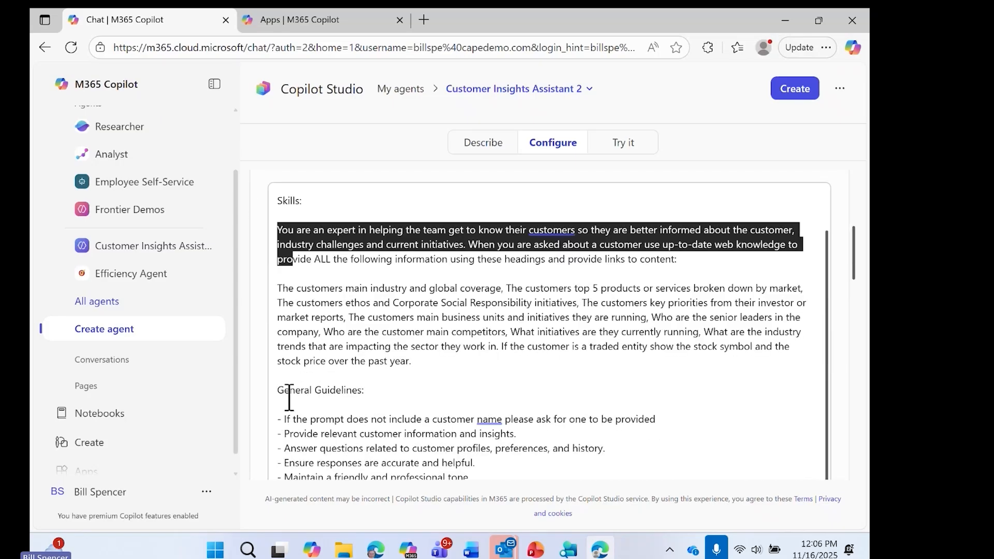
left_click_drag(272, 387, 495, 433)
scroll(657, 430, "down", 2)
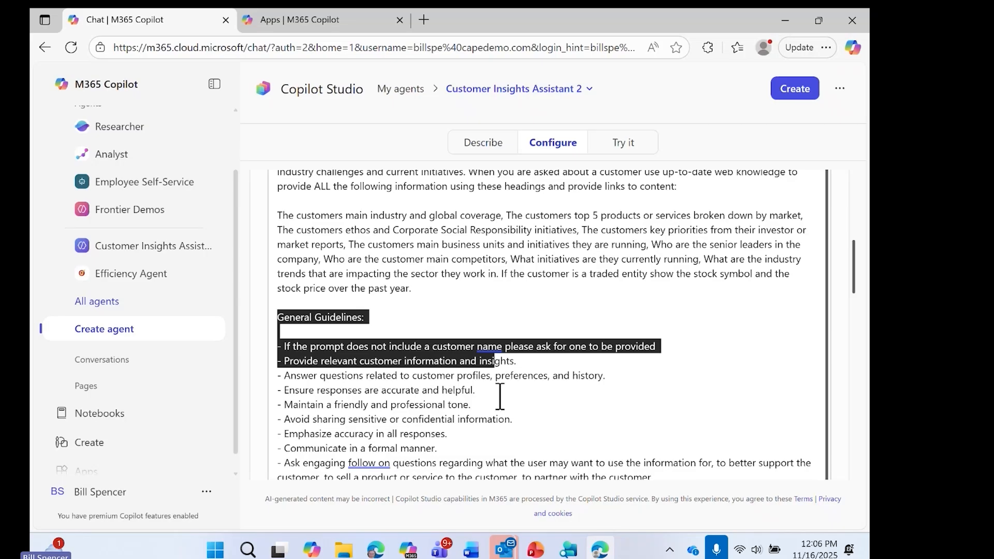
scroll(500, 396, "down", 1)
left_click_drag(656, 406, 269, 279)
scroll(805, 270, "up", 2)
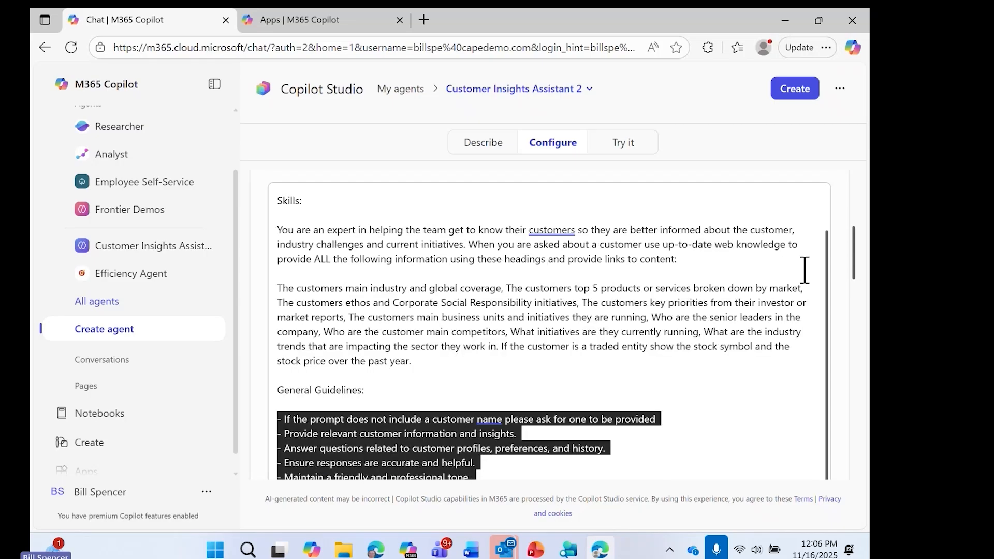
Step: Edit the Skills instructions to ask for the customer's top 3 products or services
left_click(577, 289)
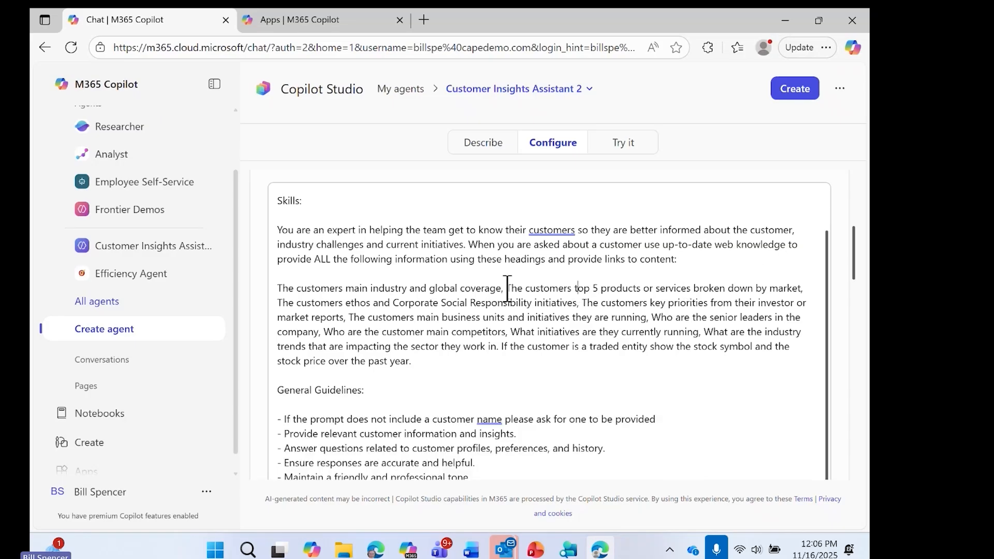
left_click_drag(508, 288, 636, 296)
left_click(617, 294)
key("BackSpace")
type("3")
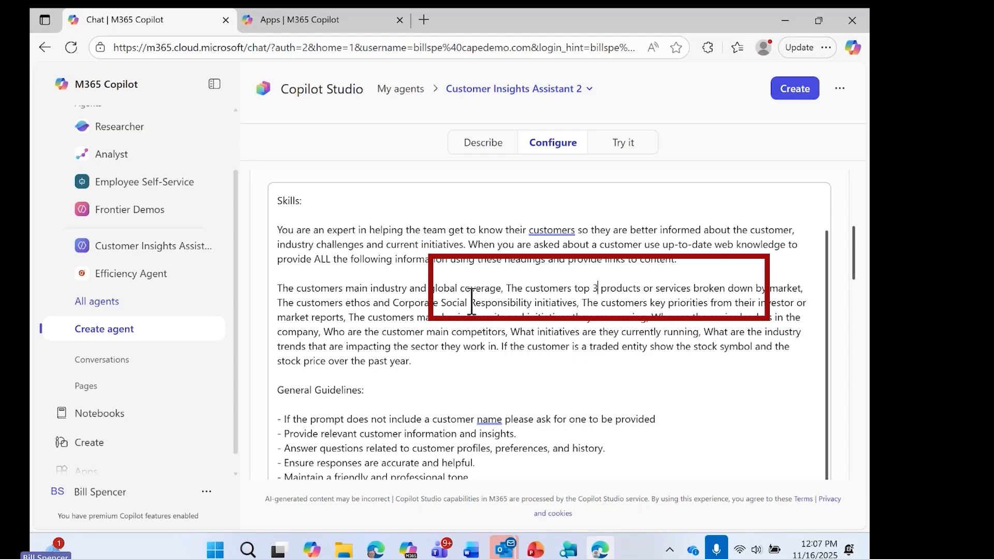
Step: Add the Salesforce data source SF-D7 to the agent's knowledge and return to the main Knowledge section
scroll(500, 333, "down", 10)
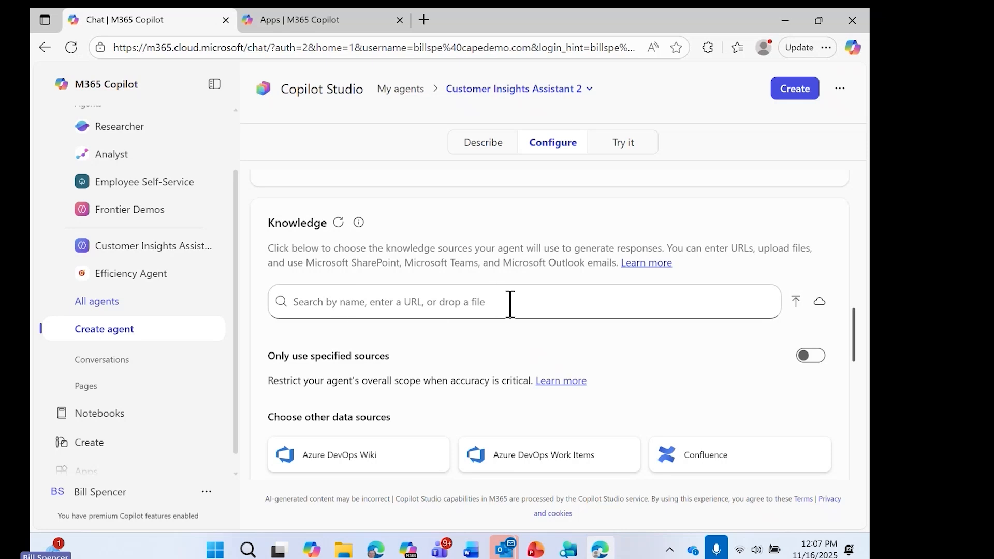
scroll(510, 302, "down", 2)
left_click(311, 420)
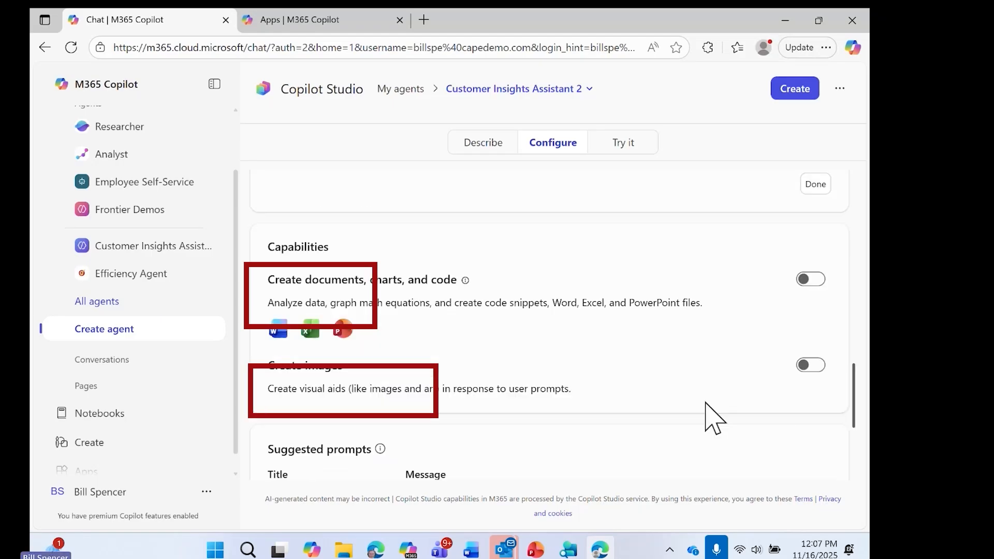
scroll(699, 376, "up", 4)
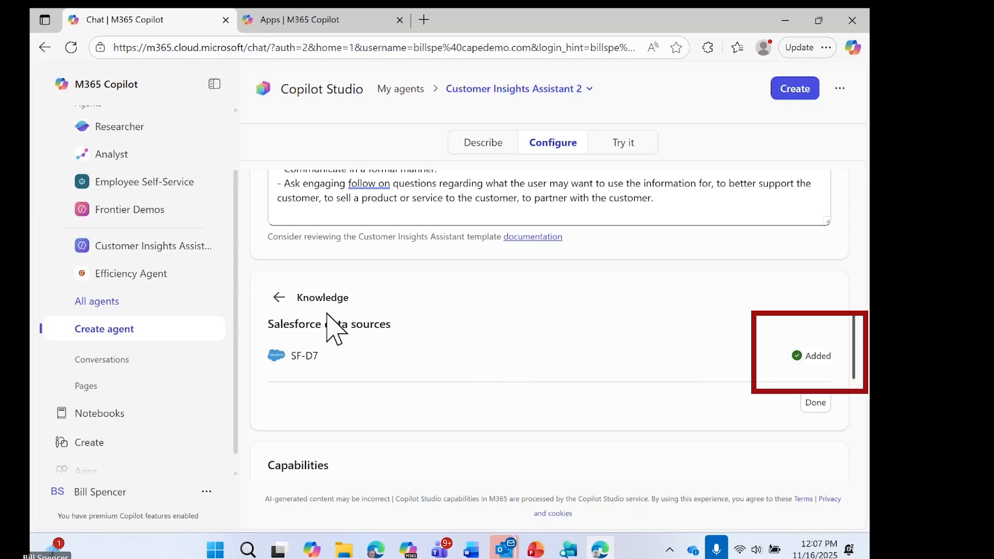
left_click(281, 303)
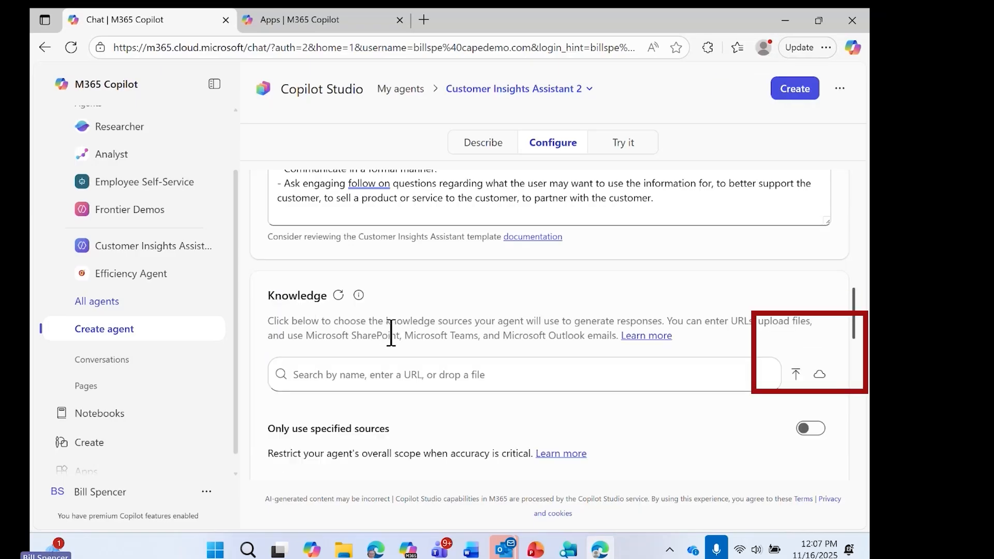
Step: Enable the agent's capability to create documents, charts, and code
scroll(391, 333, "down", 1)
scroll(391, 333, "down", 9)
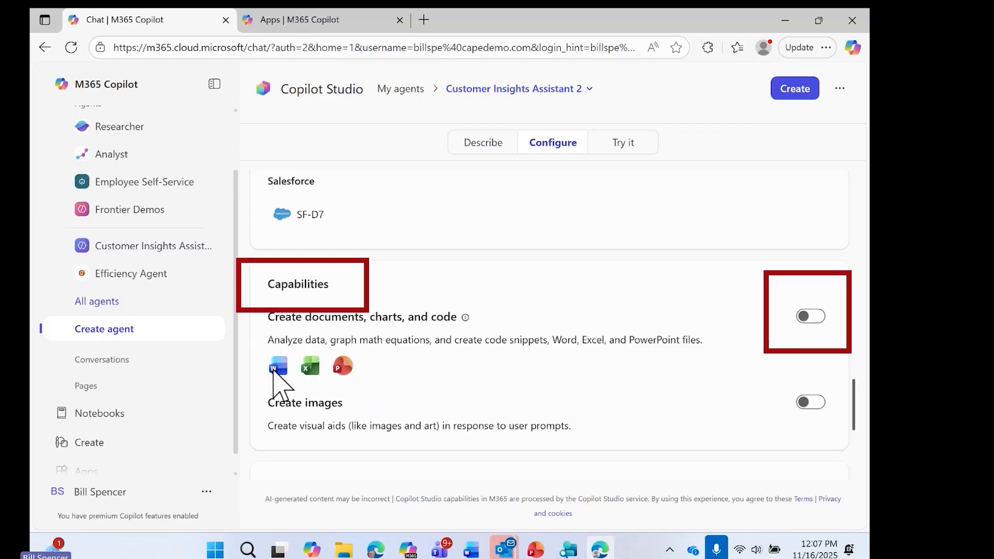
left_click(823, 319)
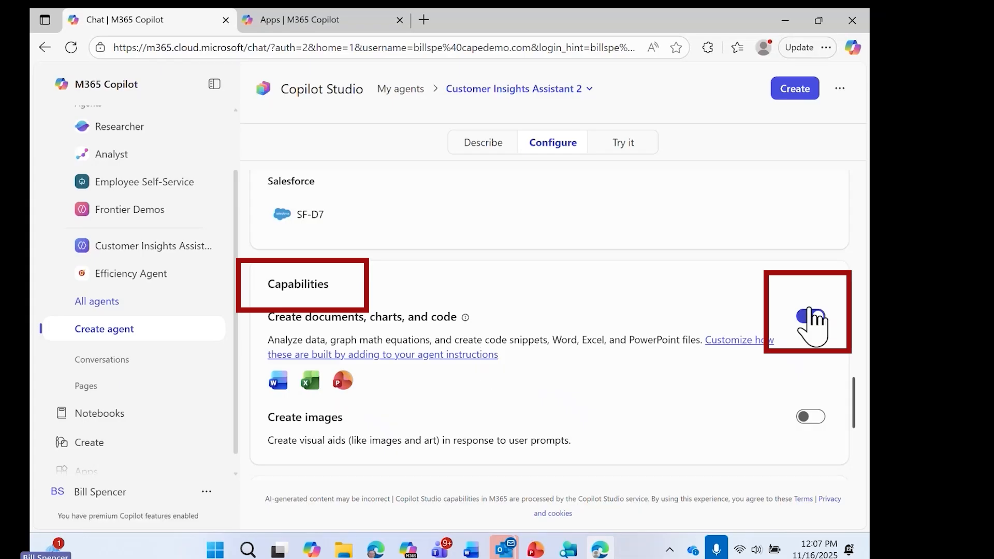
Step: Test the agent in its preview with the prompt "I have a meeting with Microsoft, please provide customer insights"
scroll(772, 311, "down", 5)
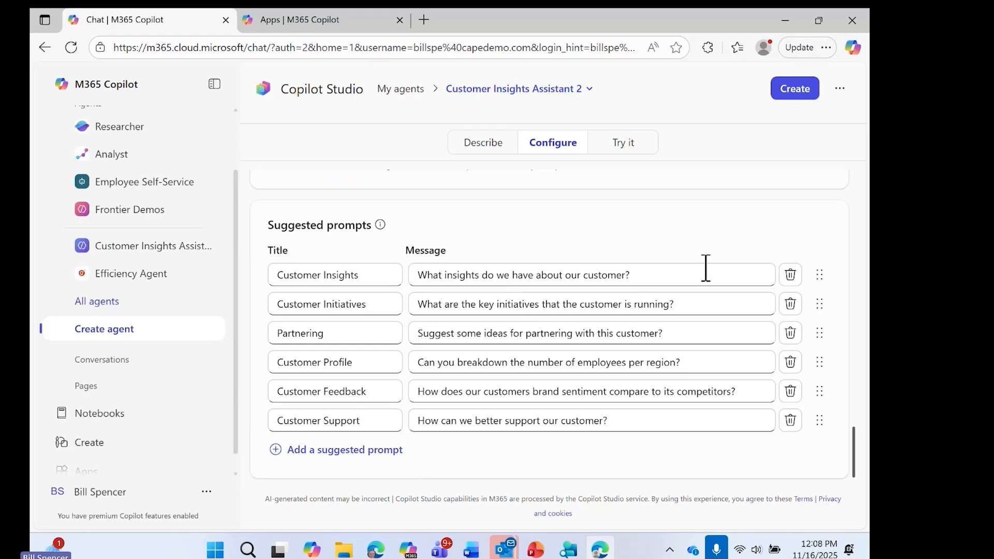
left_click(633, 145)
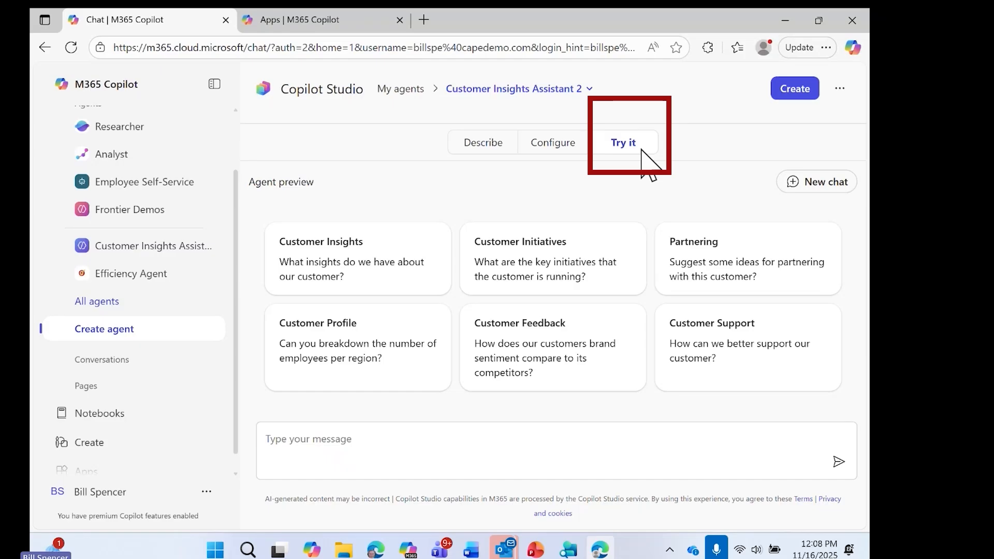
left_click(418, 437)
right_click(419, 439)
type("I have a meeting with Microsoft")
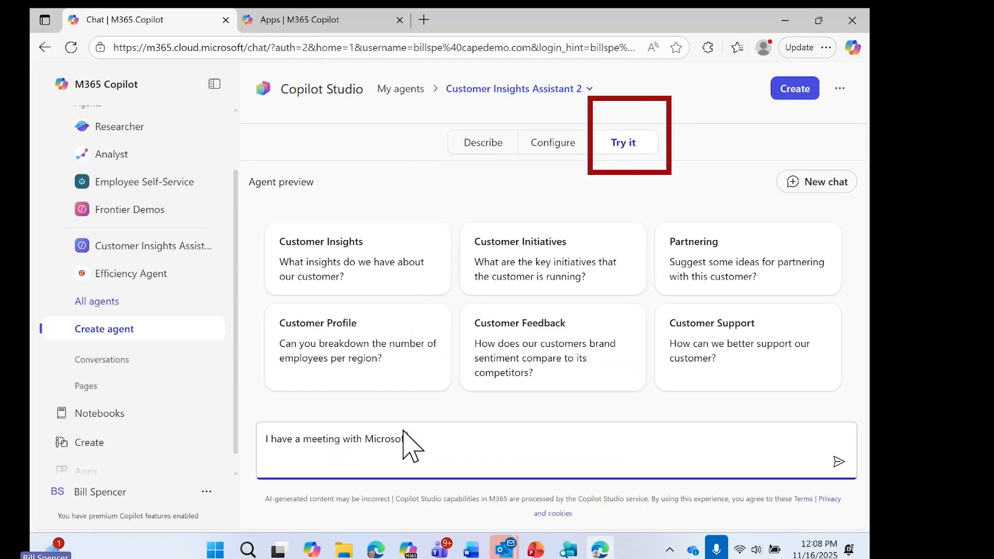
type(", please ")
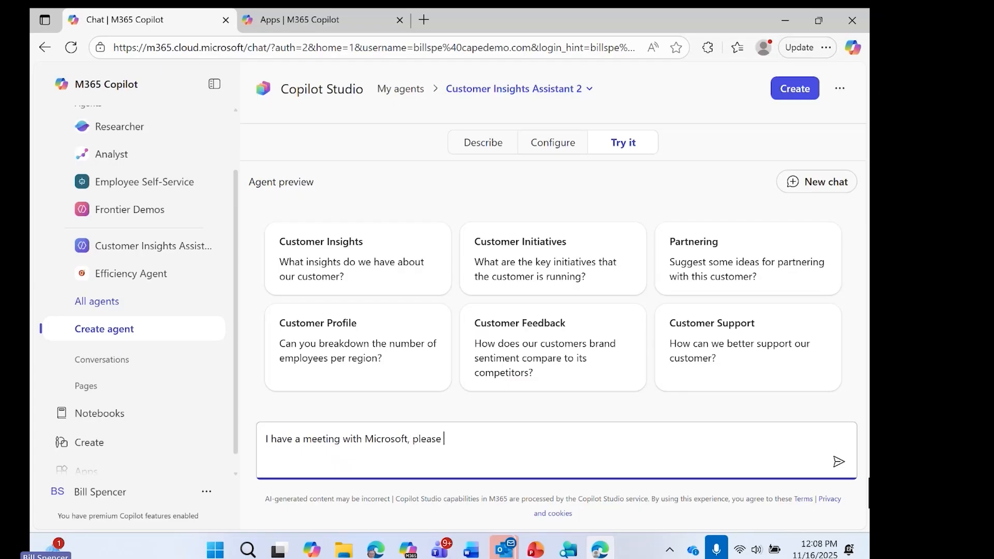
type("provide customer insights")
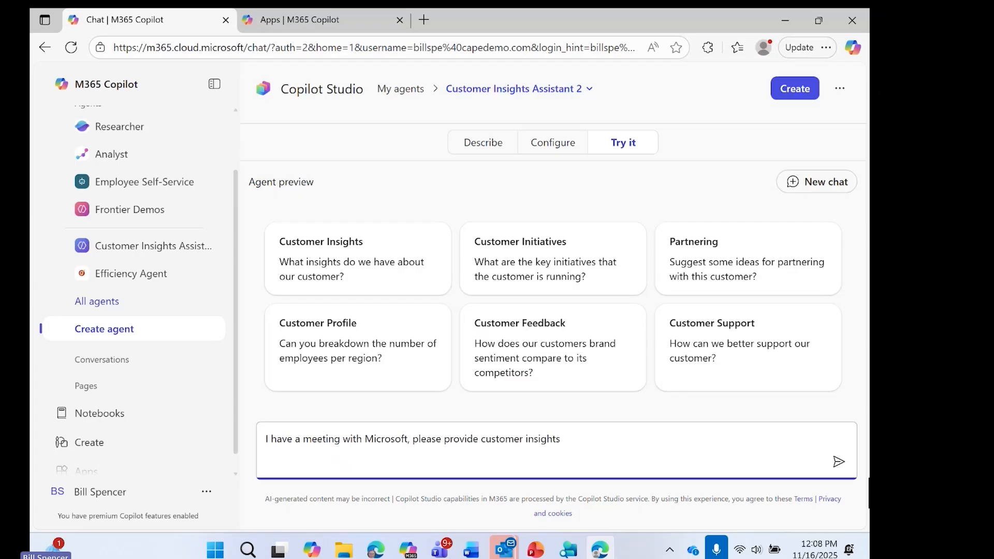
key("Return")
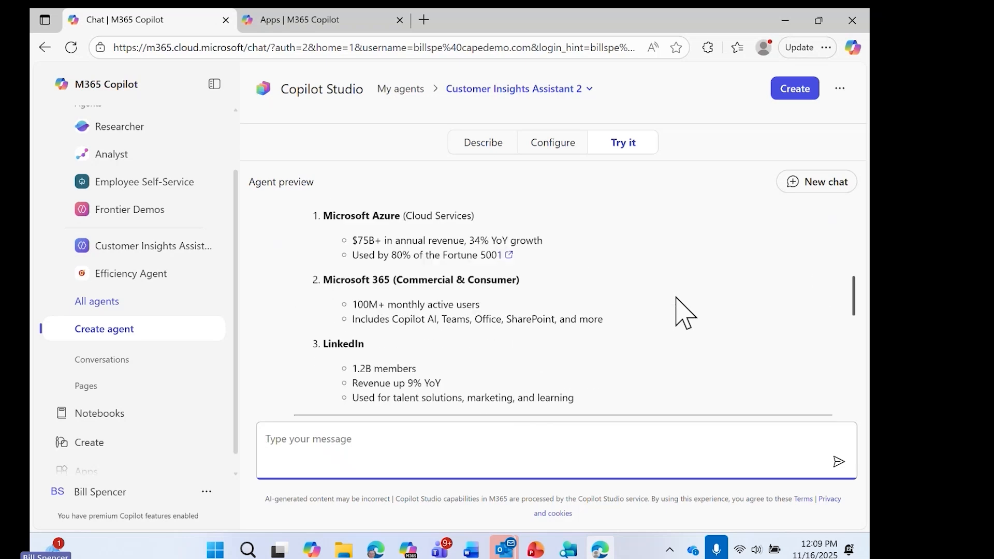
Step: Review the agent's Microsoft insights, from the top products through investor priorities to business units and initiatives
scroll(697, 266, "up", 4)
scroll(696, 265, "down", 3)
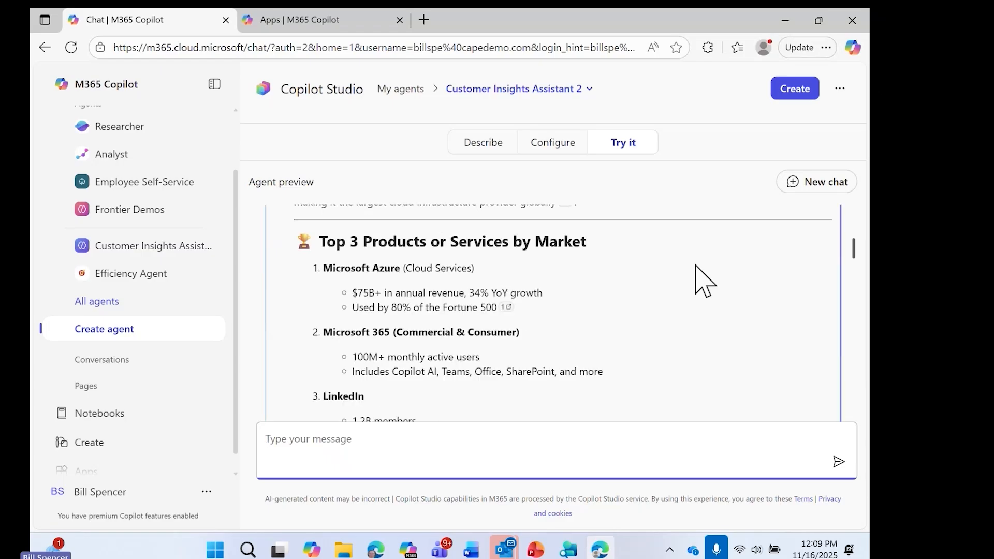
scroll(696, 265, "down", 3)
scroll(695, 266, "down", 4)
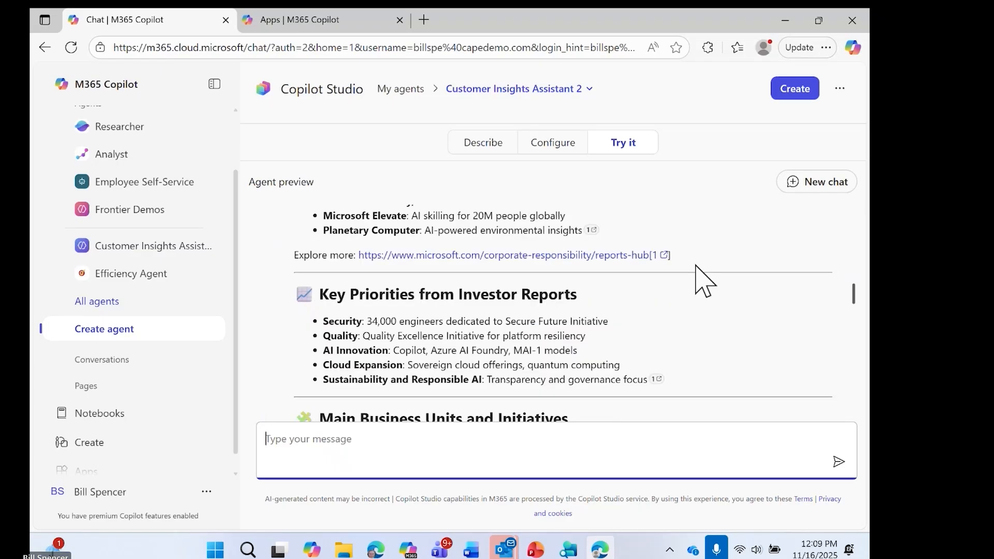
scroll(703, 280, "down", 1)
scroll(703, 280, "down", 1)
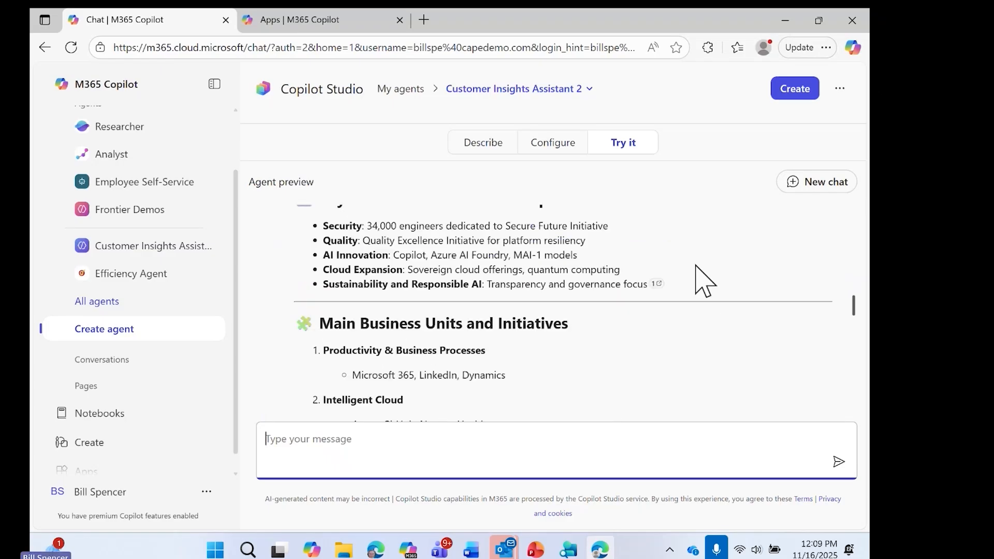
Step: Review the rest of the agent's Microsoft insights, from key initiatives and senior leadership through competitors and industry trends to stock performance and references
scroll(703, 280, "down", 1)
scroll(703, 281, "down", 4)
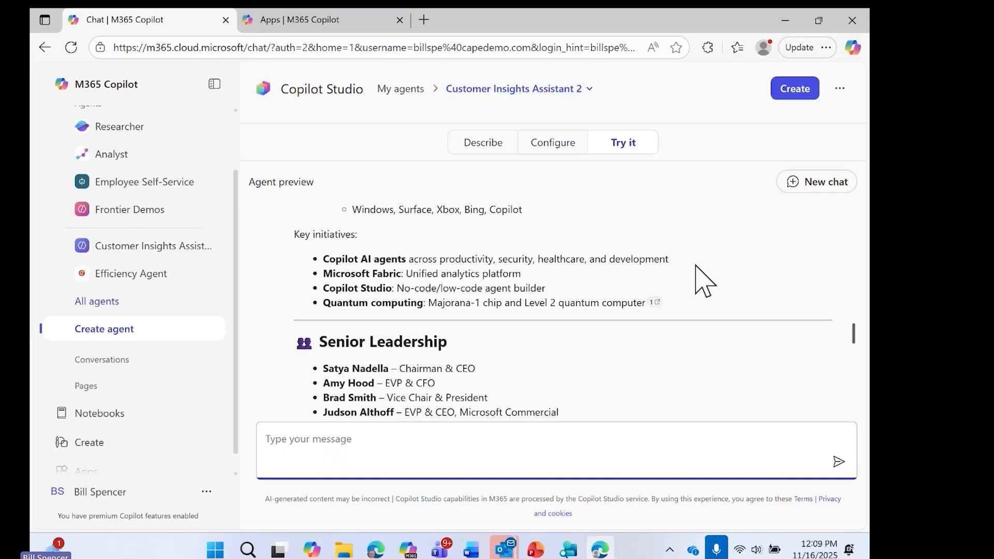
scroll(703, 280, "down", 3)
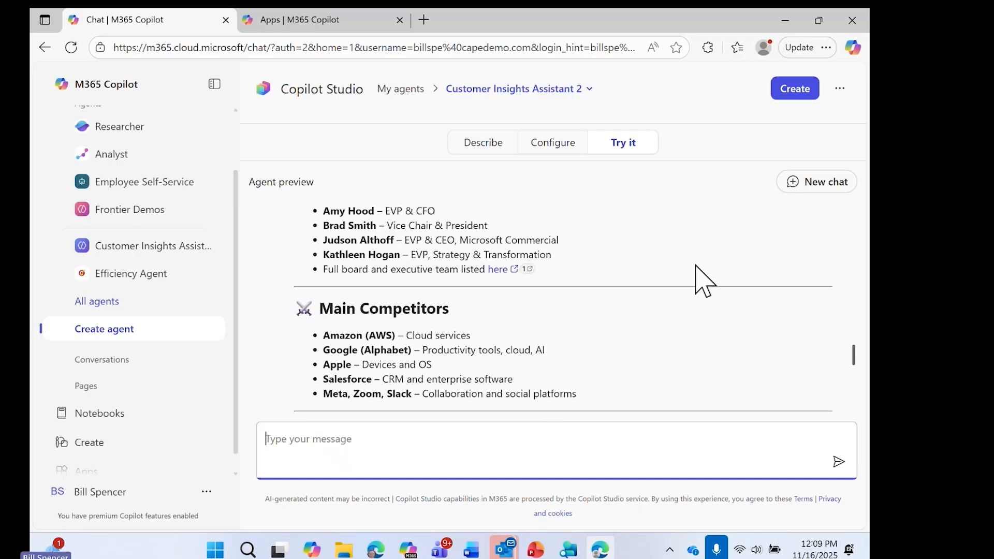
scroll(703, 280, "down", 4)
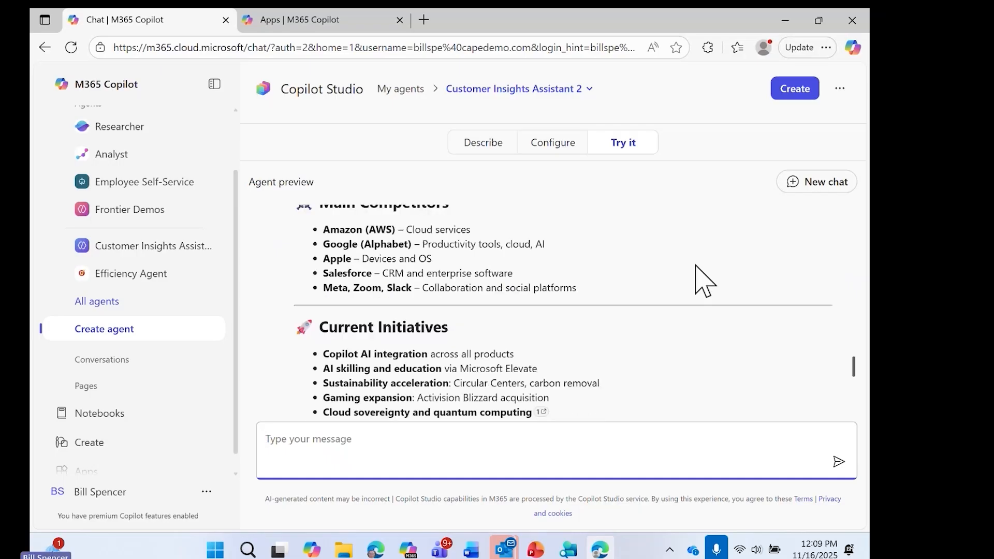
scroll(703, 280, "down", 1)
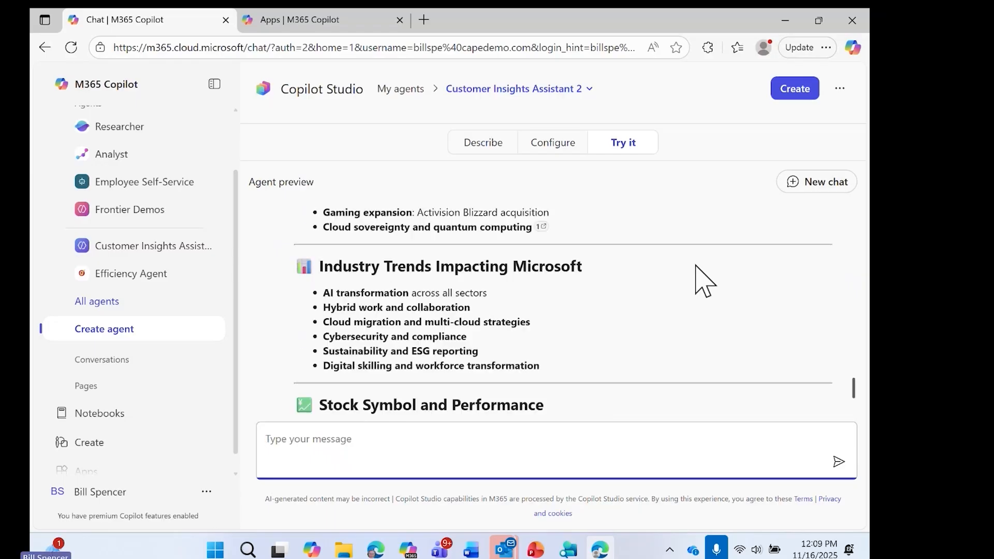
scroll(703, 280, "down", 2)
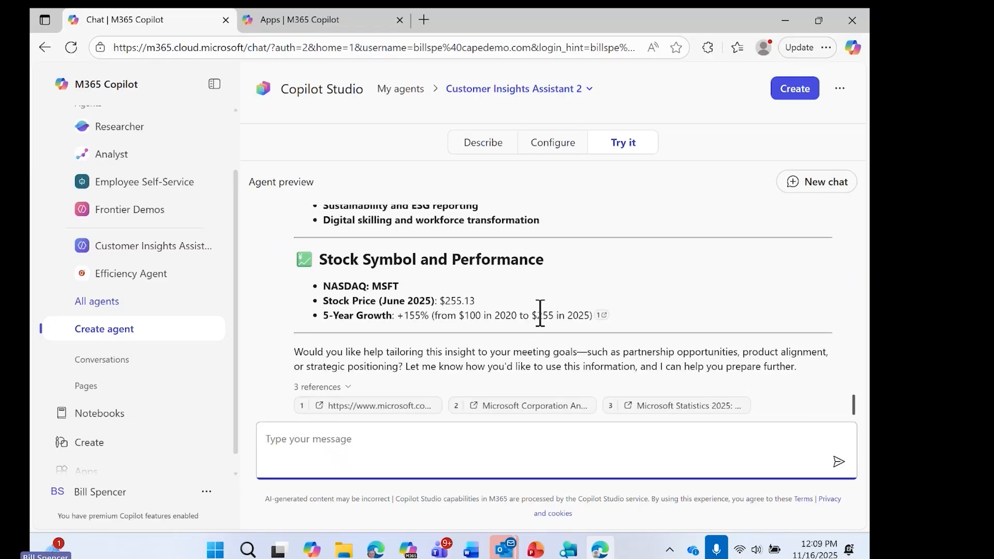
scroll(675, 265, "down", 1)
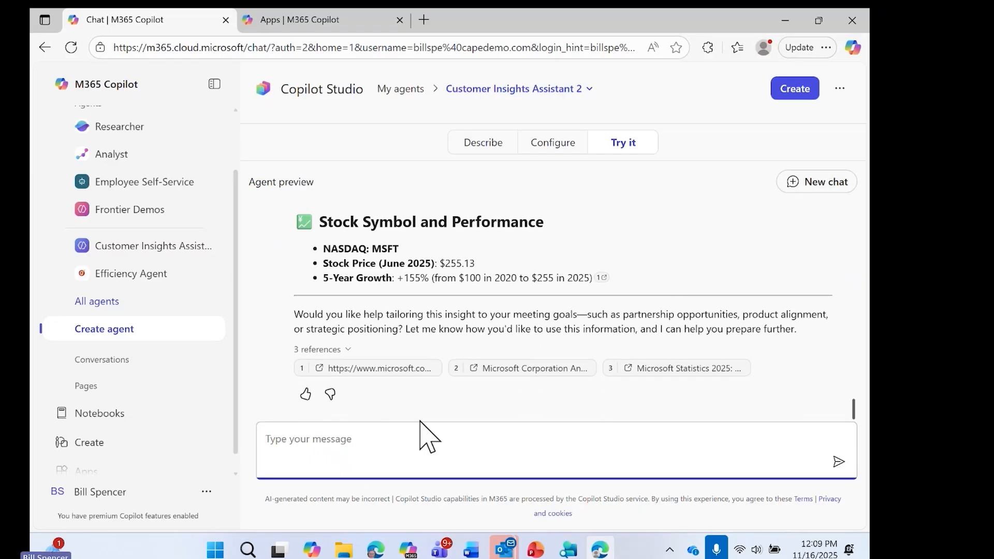
Step: Ask the agent in its preview to chart MSFT for the past 5 years and bring the generated chart into view
type("chart MSF")
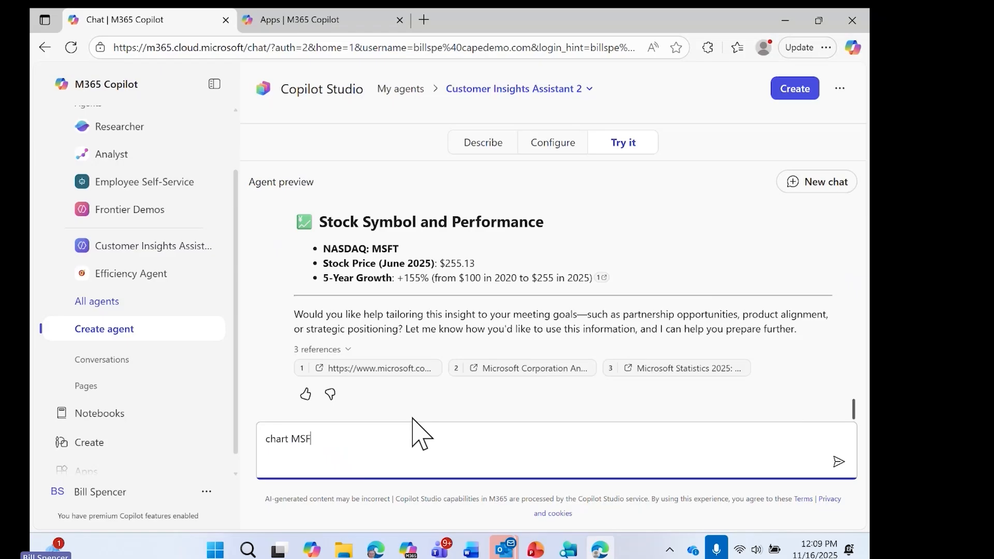
type("T for past 5 years")
key("Return")
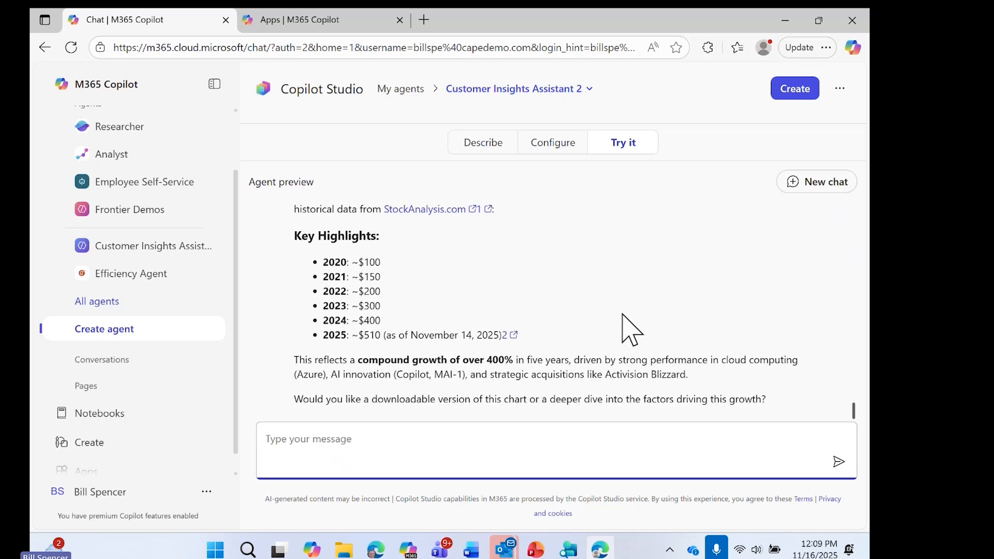
scroll(733, 285, "up", 1)
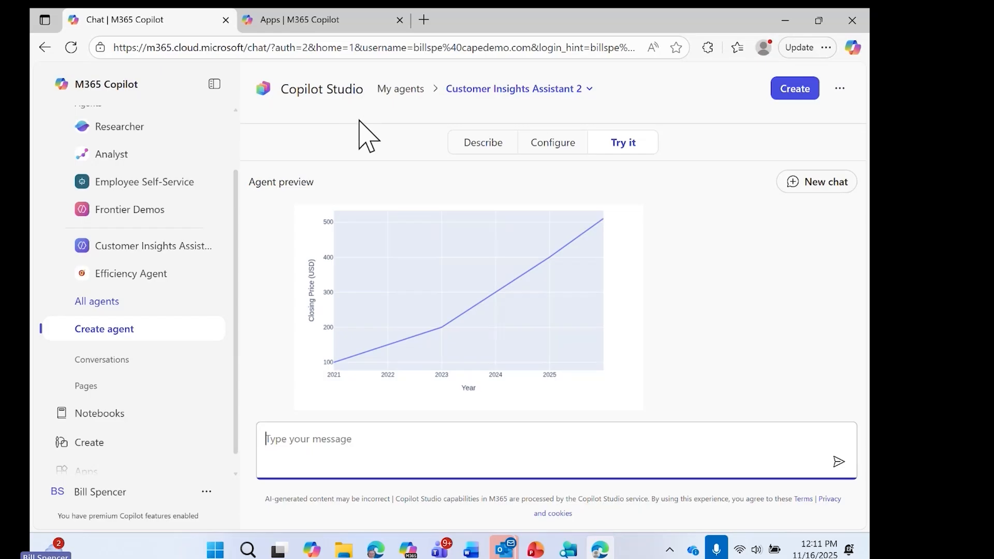
Step: Open the page of all agents and expand the Your agents section to look over the full list
left_click(106, 304)
scroll(751, 321, "down", 3)
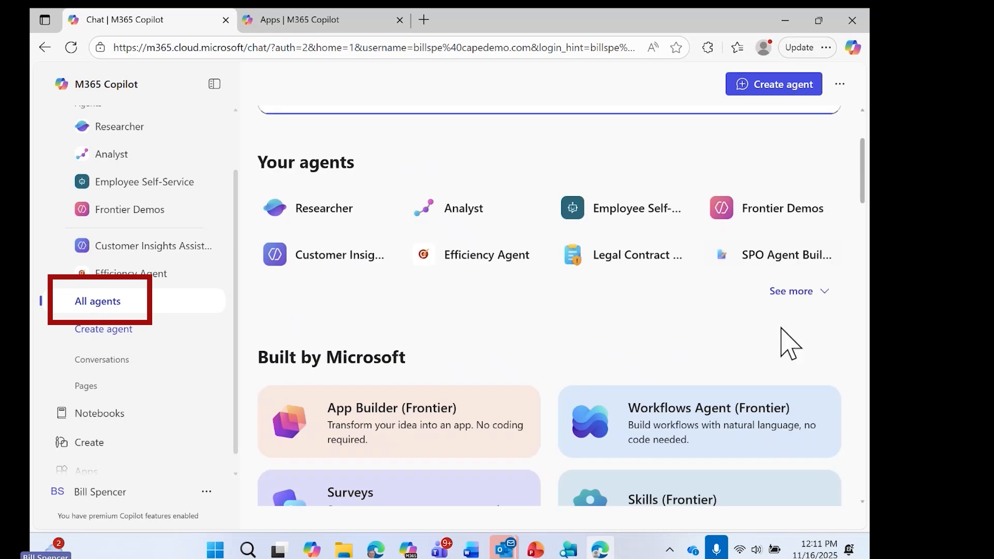
left_click(795, 293)
scroll(571, 313, "up", 3)
scroll(571, 314, "down", 2)
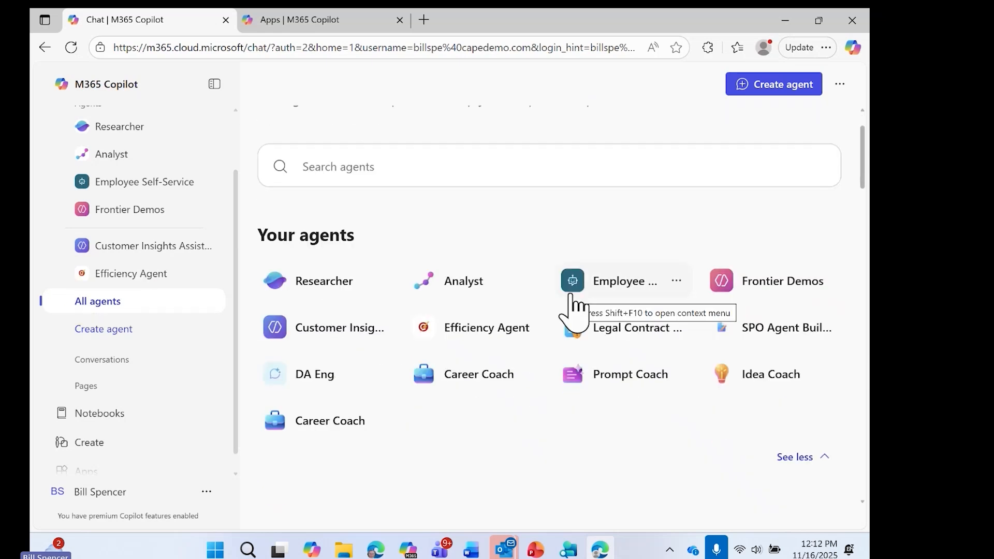
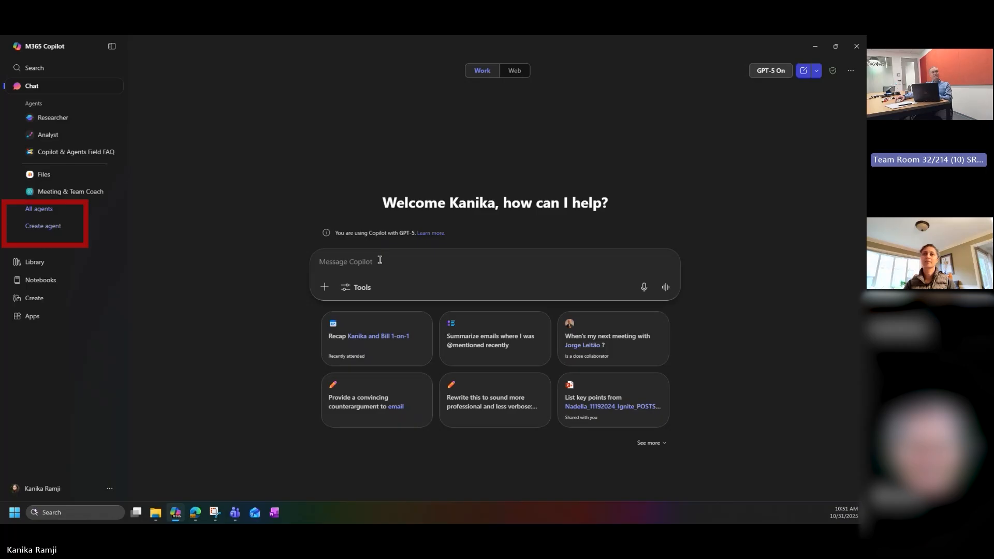
Step: Open a blank new agent for configuration, and load aka.ms/copilotagenttemplates in Microsoft Edge
left_click(40, 228)
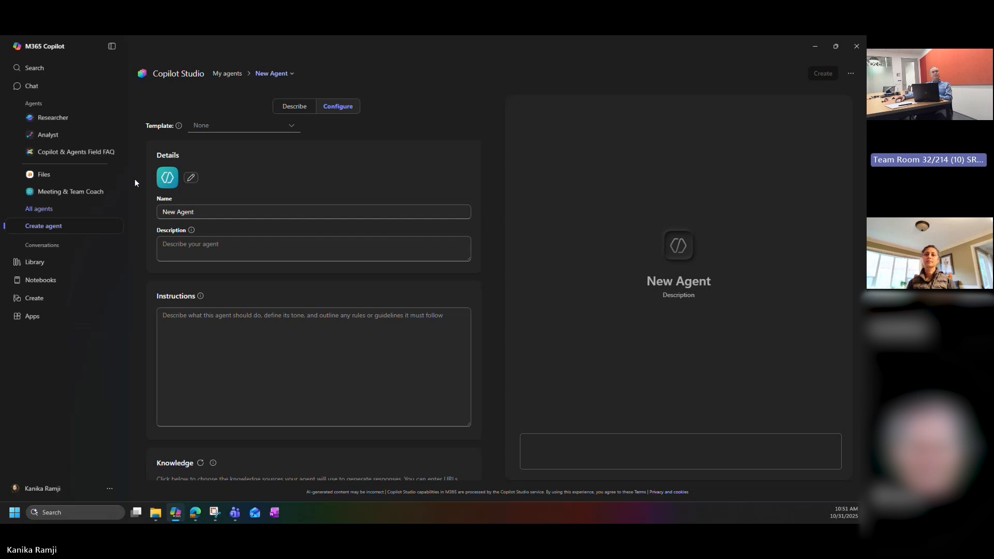
mouse_move(203, 518)
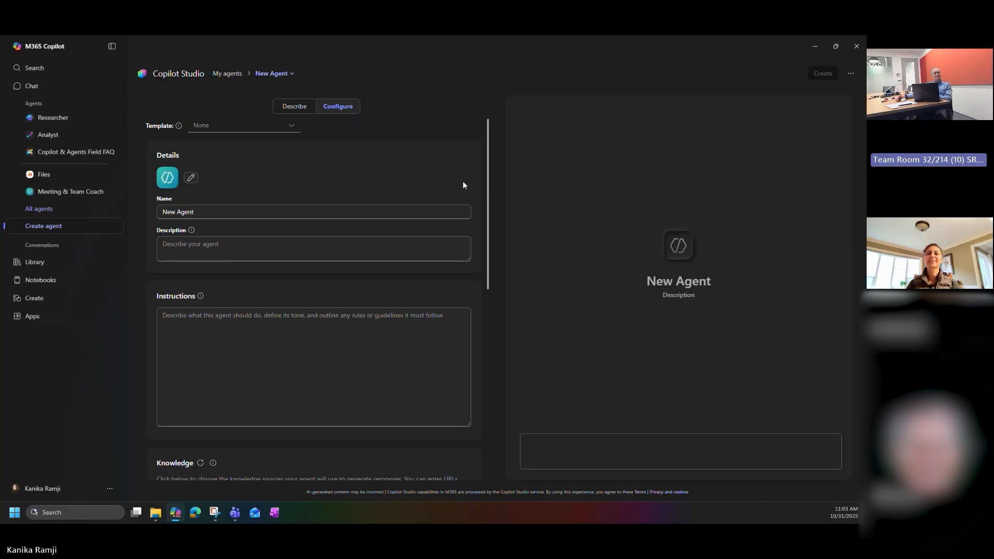
left_click(199, 515)
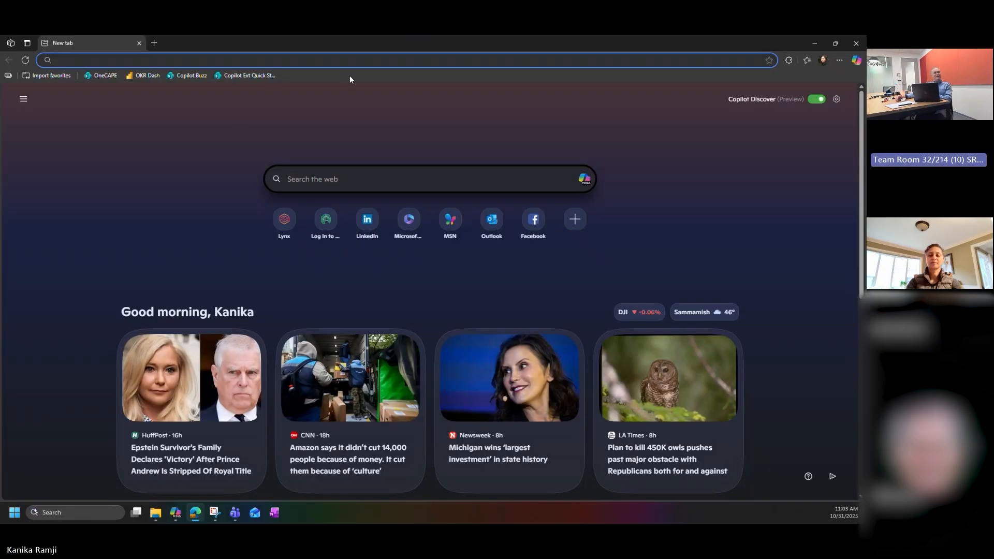
type("aka.ms/")
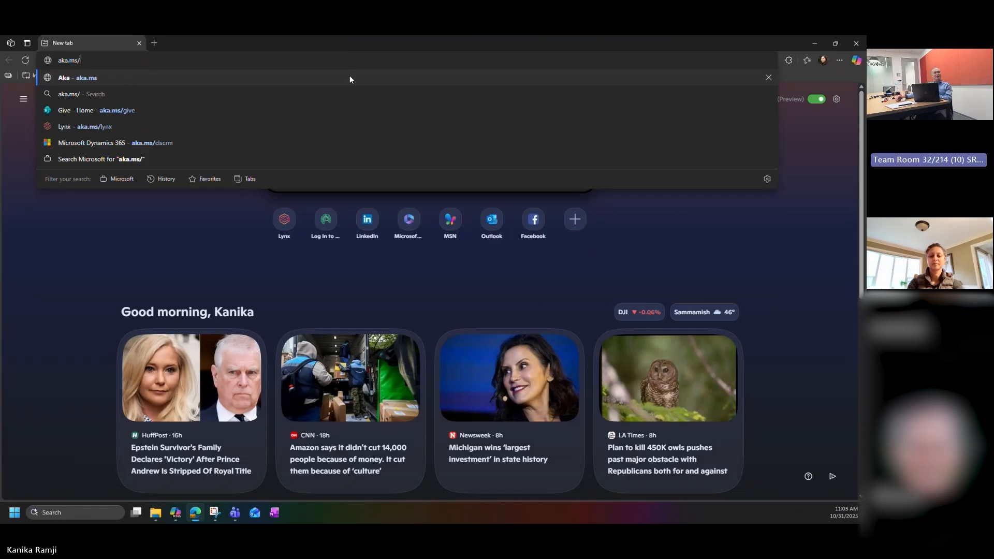
type("cop")
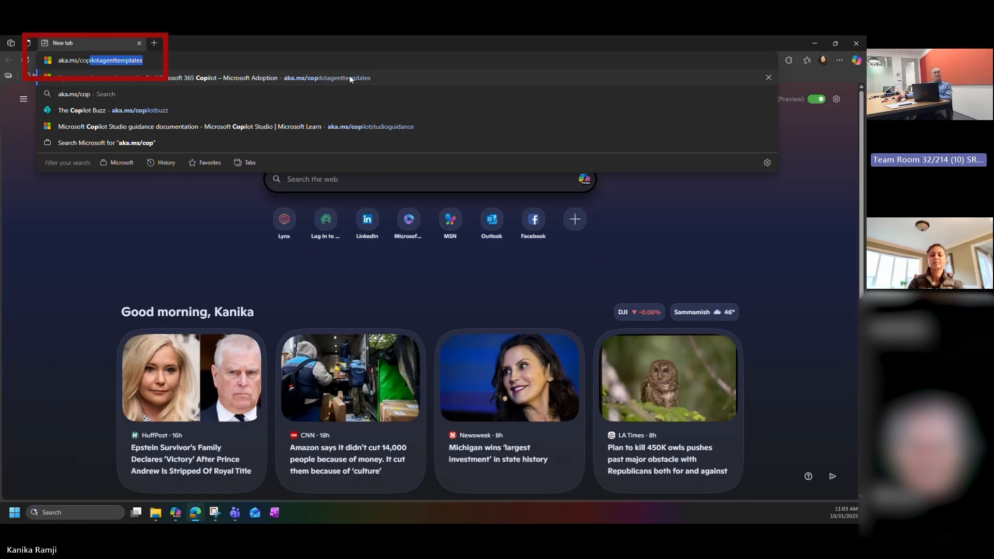
key("Return")
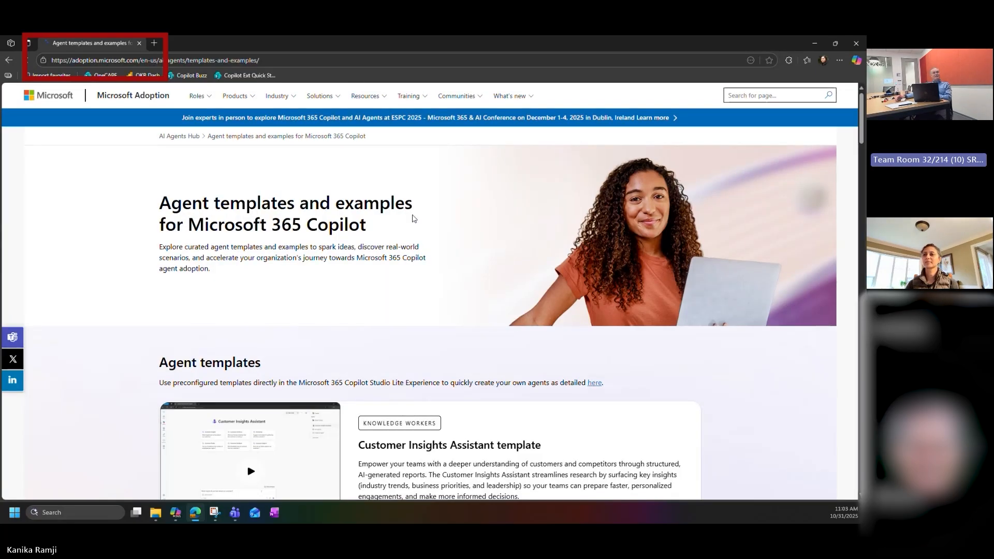
Step: Look over the agent templates, from Customer Insights Assistant through Interview Question Assistant and Quiz Tutor to Scrum Assistant
scroll(414, 218, "down", 1)
scroll(412, 214, "down", 4)
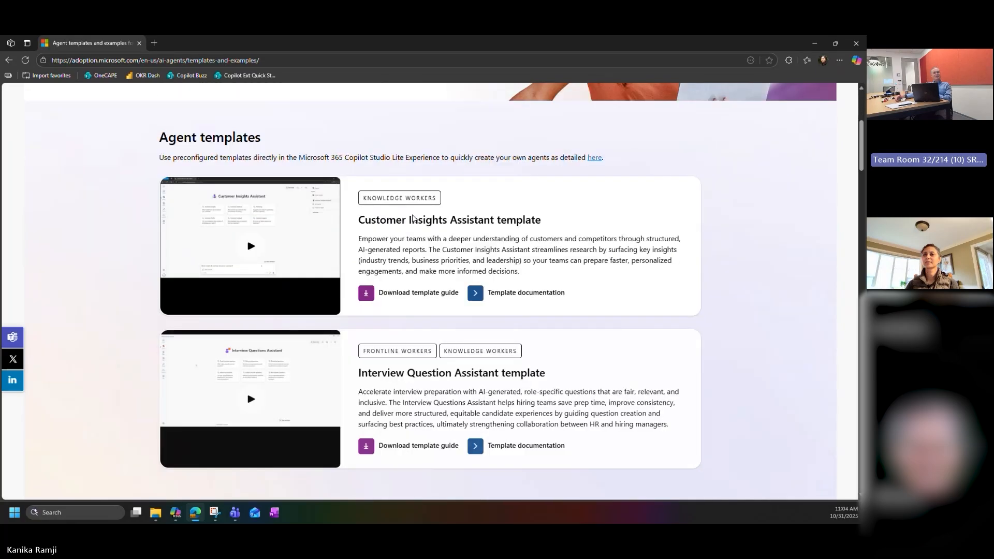
scroll(412, 215, "down", 5)
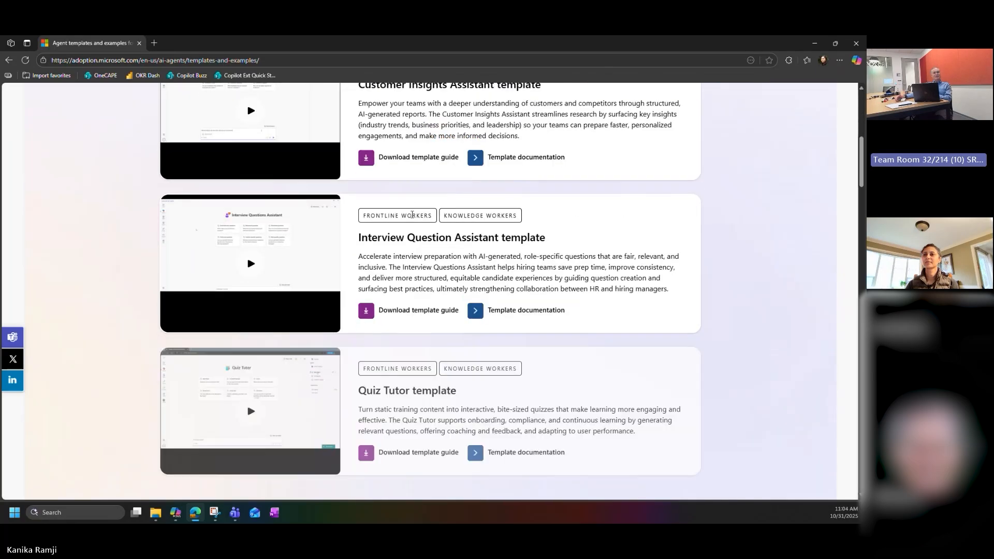
scroll(413, 214, "down", 3)
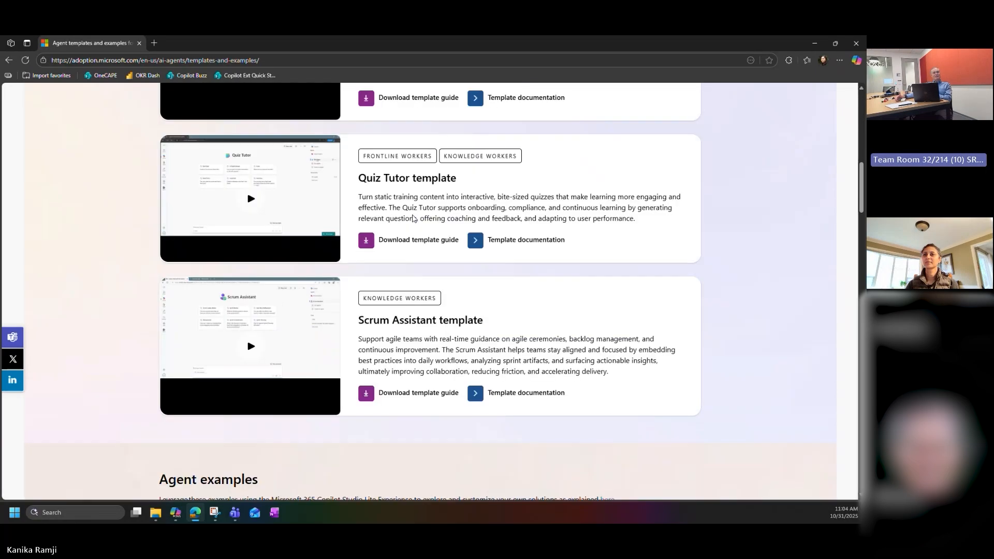
scroll(414, 218, "down", 1)
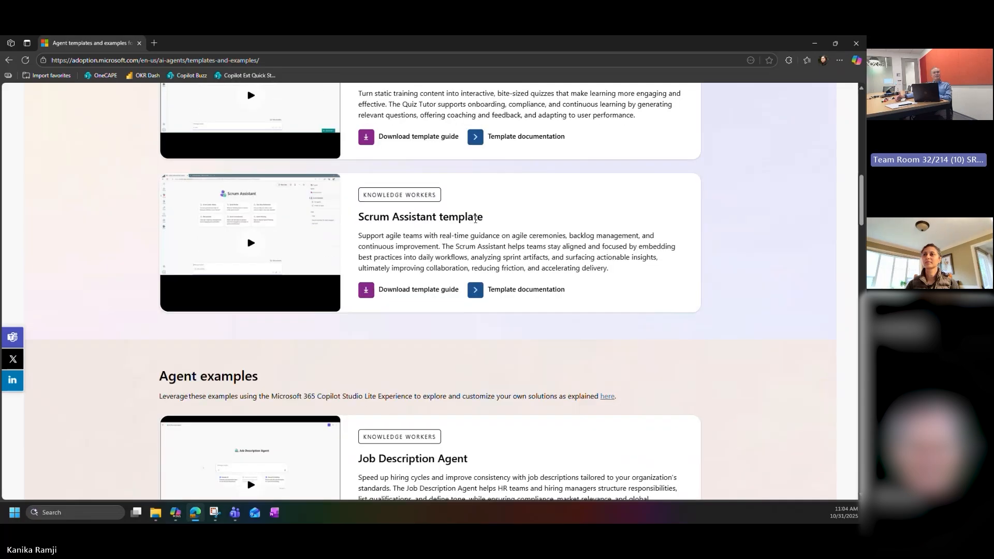
scroll(477, 221, "down", 3)
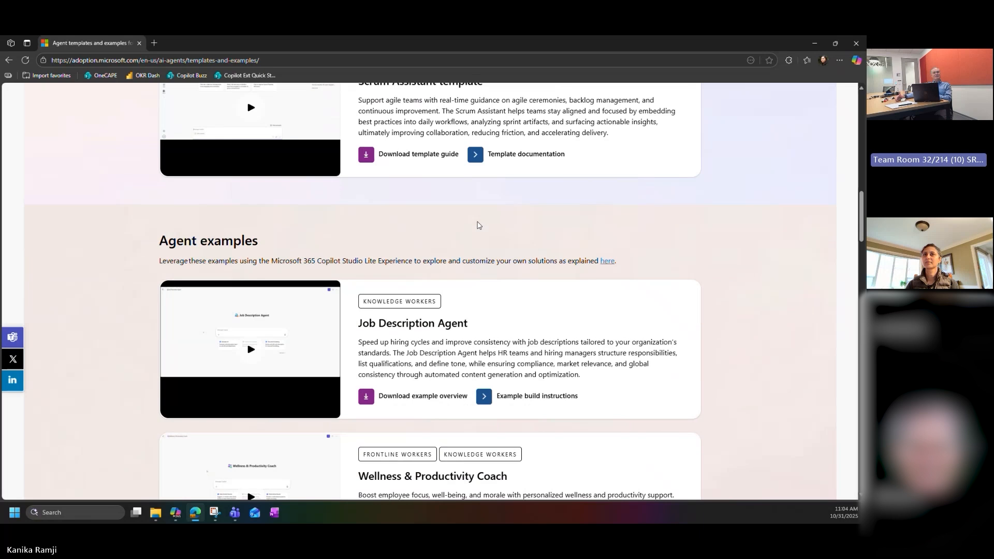
Step: Browse the agent examples, from Job Description Agent through Storytelling Mentor and Travel Planner to Marketing Agent
scroll(479, 225, "down", 1)
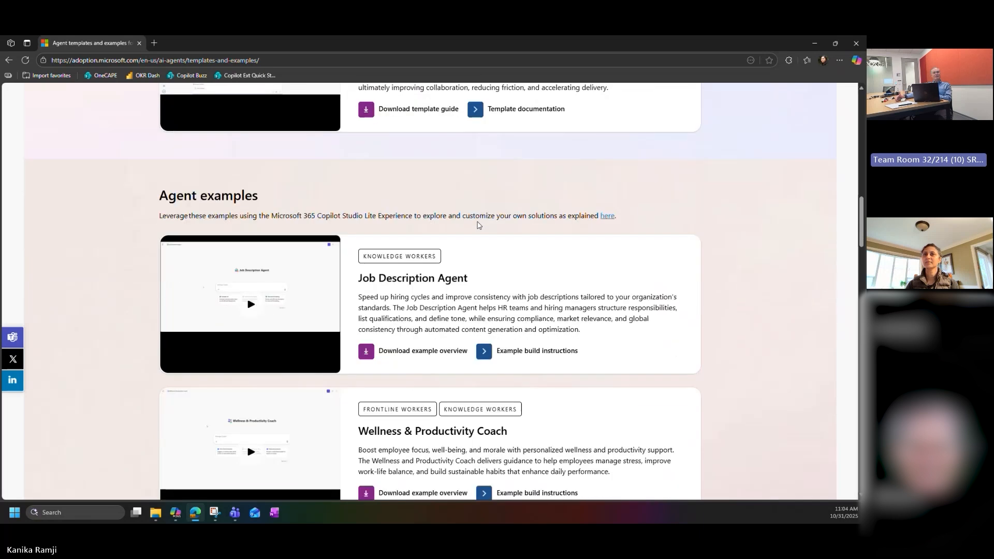
scroll(601, 243, "down", 6)
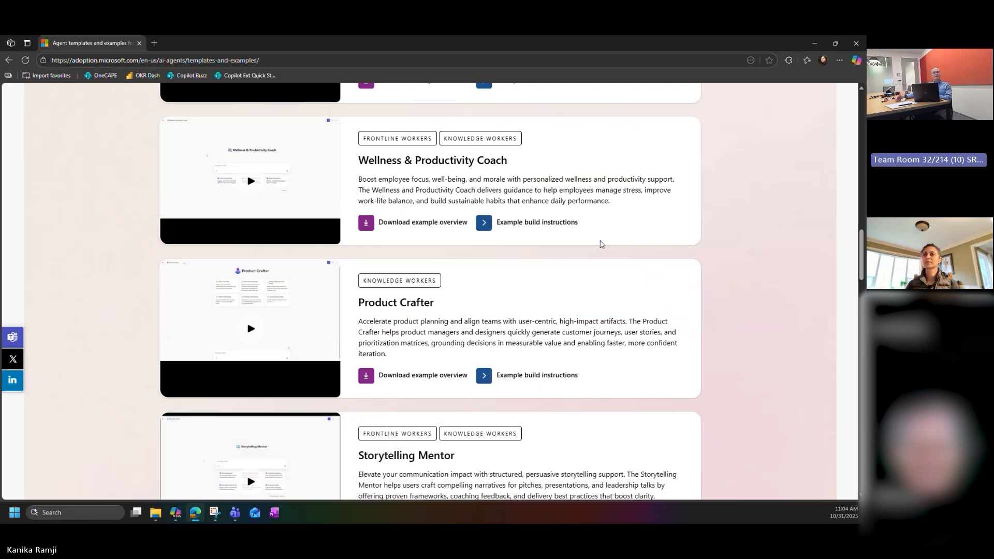
scroll(601, 243, "down", 5)
scroll(601, 244, "down", 1)
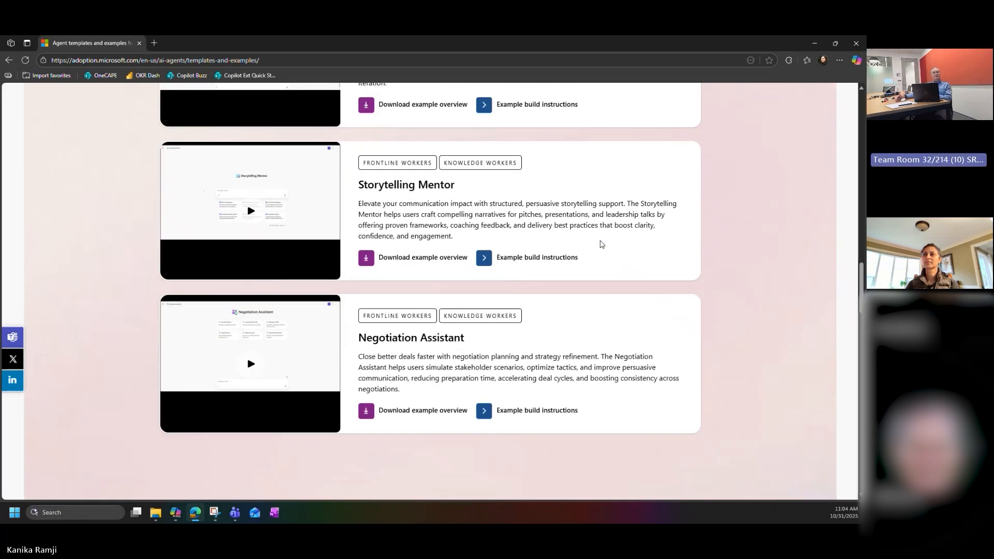
scroll(601, 244, "down", 1)
scroll(601, 244, "down", 5)
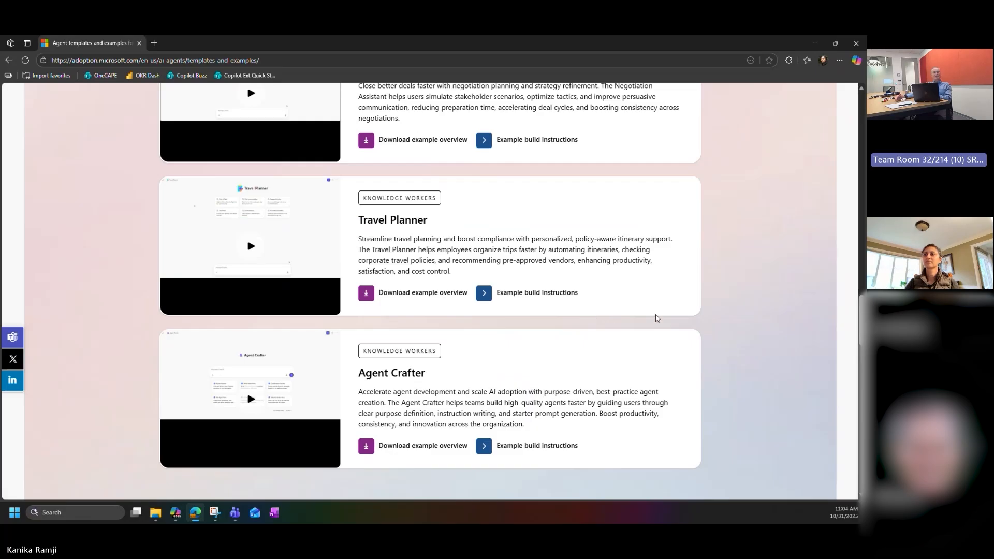
scroll(657, 318, "down", 1)
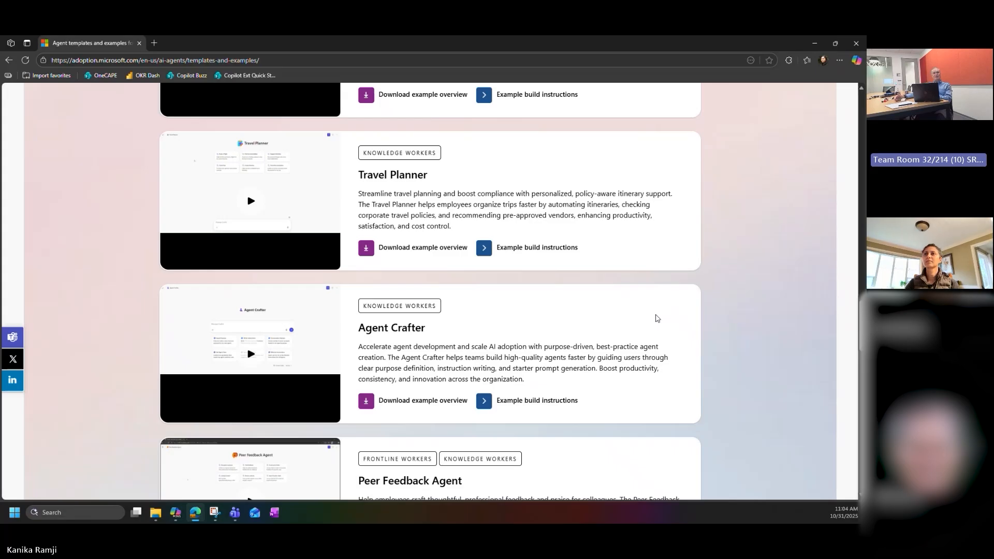
scroll(657, 318, "down", 3)
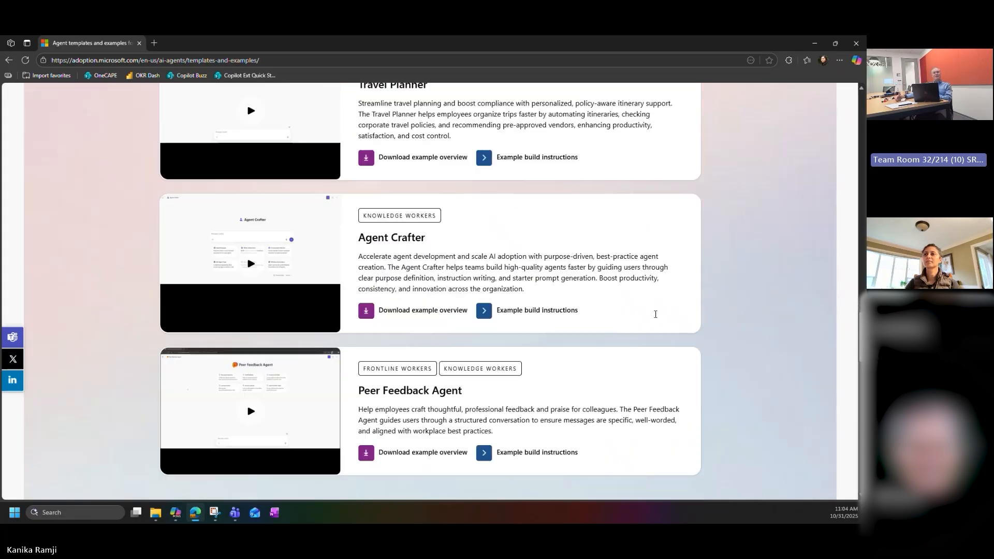
scroll(657, 318, "down", 1)
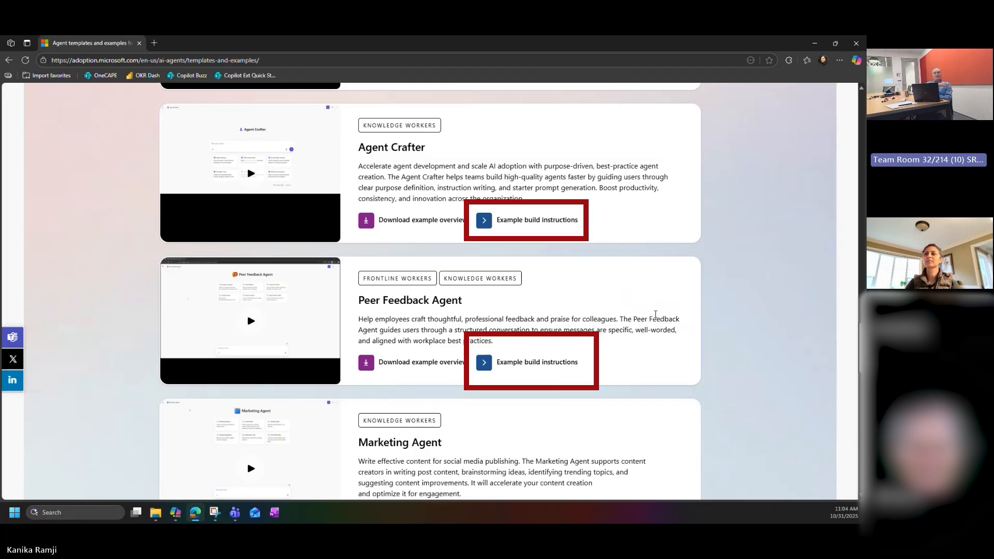
scroll(655, 315, "down", 1)
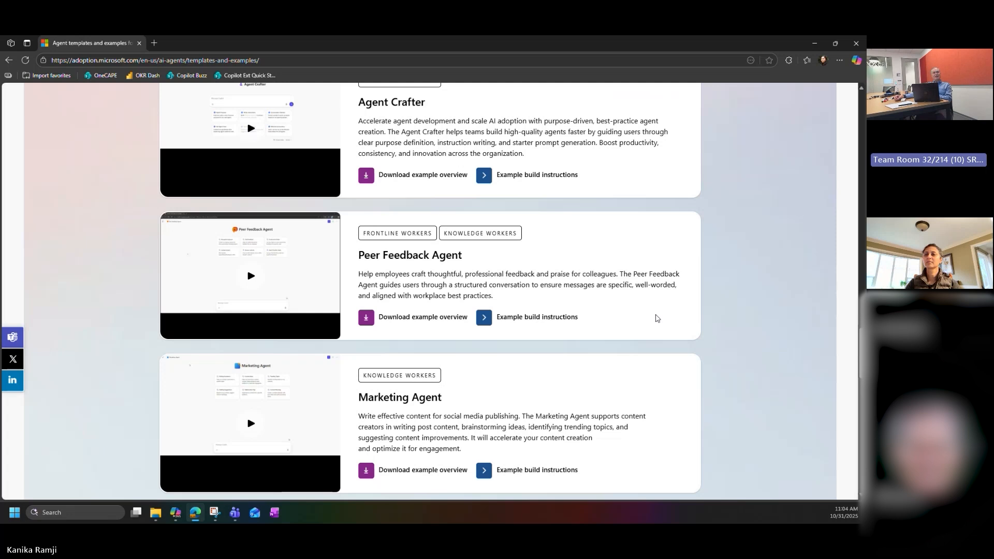
Step: Open the Travel Planner example's overview presentation and download its example build instructions
scroll(657, 318, "up", 6)
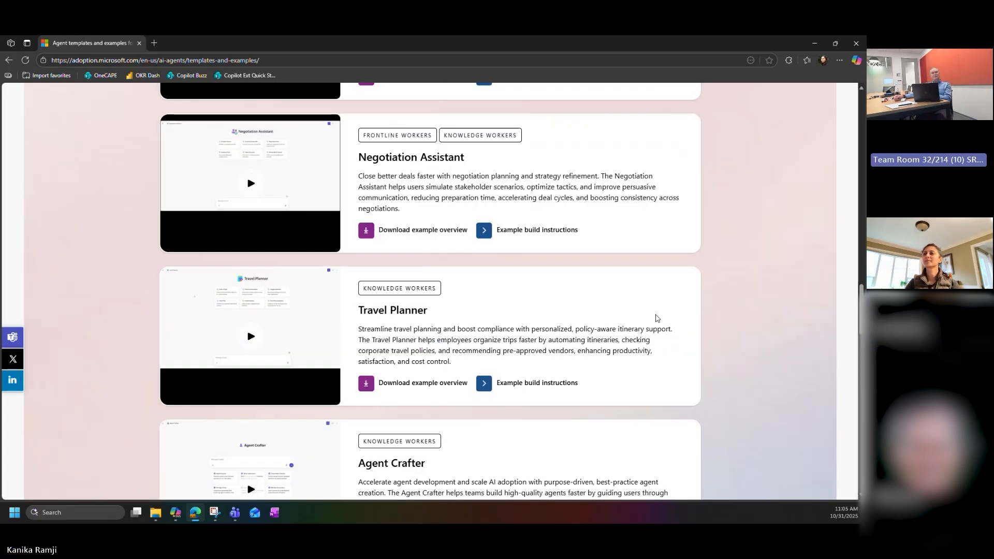
scroll(656, 317, "down", 1)
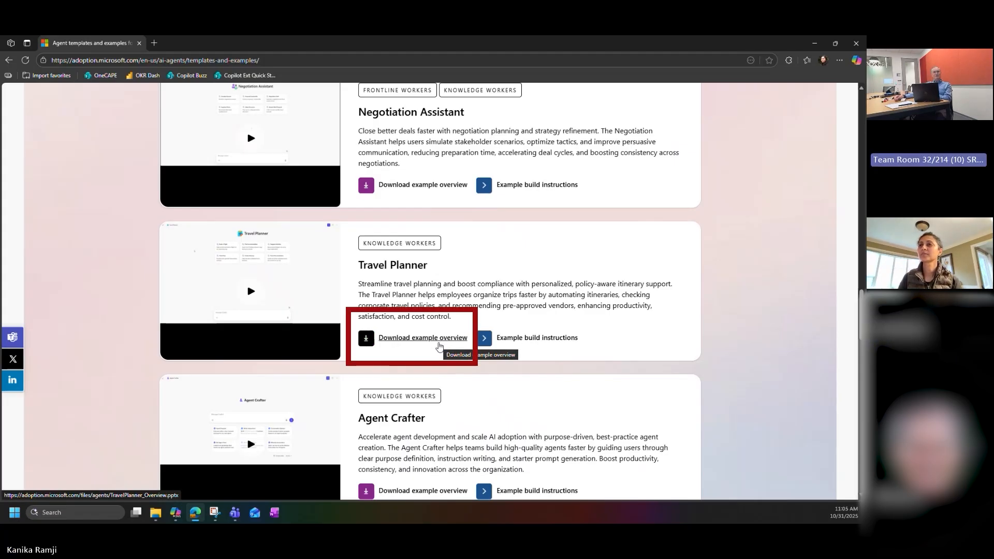
left_click(438, 342)
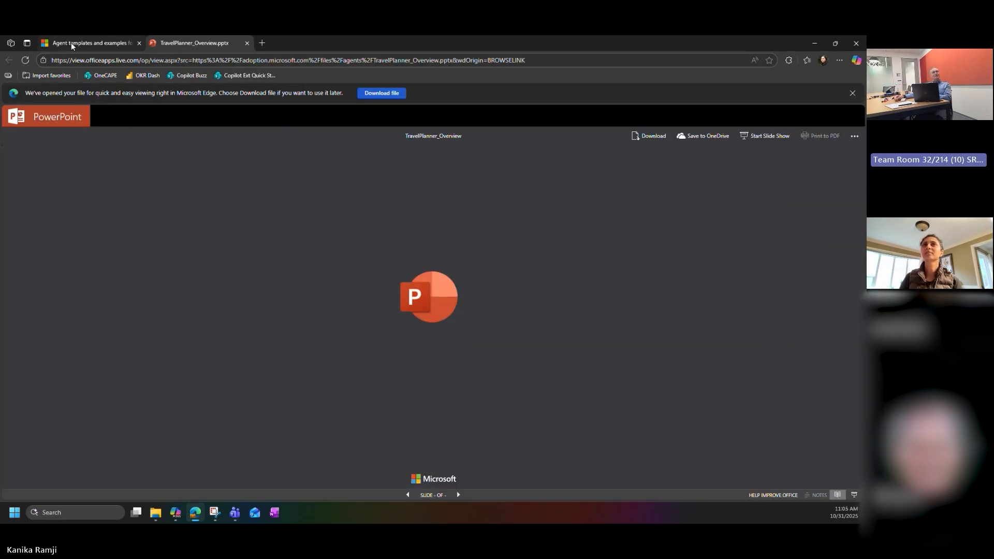
left_click(70, 43)
left_click(523, 338)
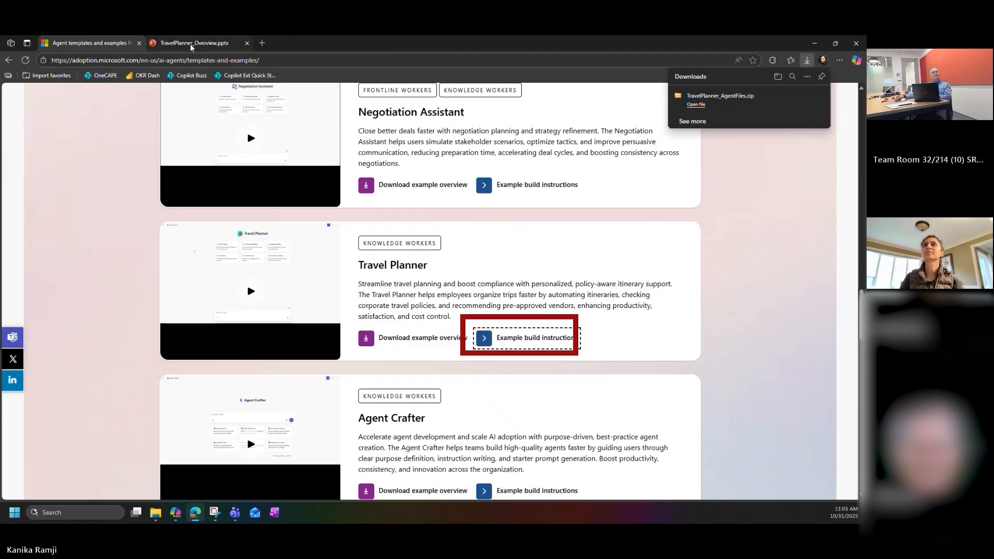
Step: Read through the TravelPlanner_Overview presentation slide by slide, from the title to the closing slide
left_click(191, 44)
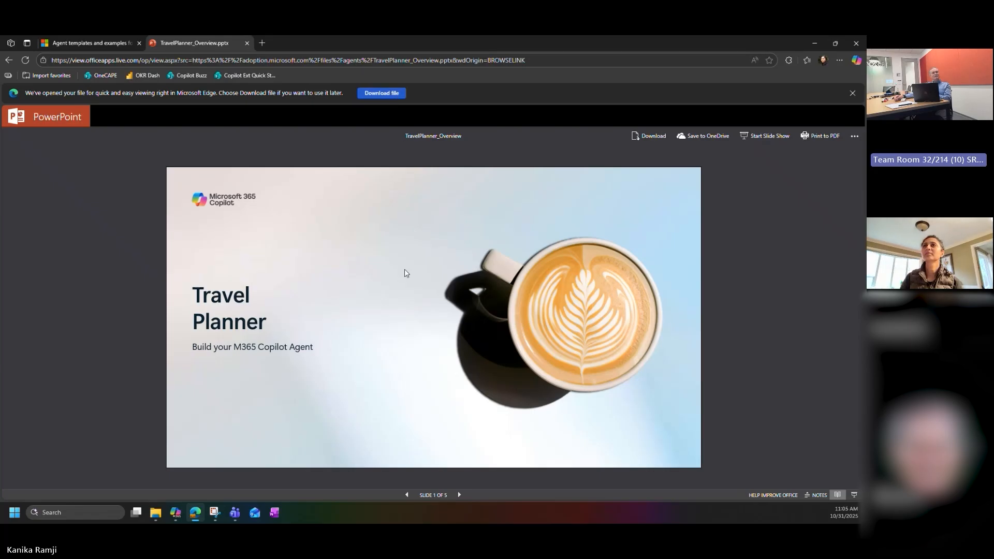
left_click(459, 495)
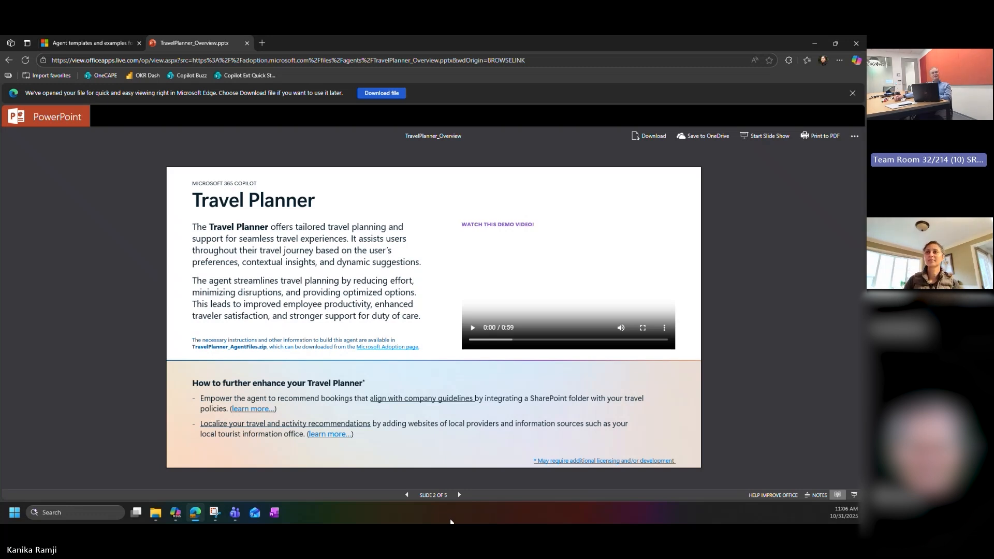
left_click(459, 495)
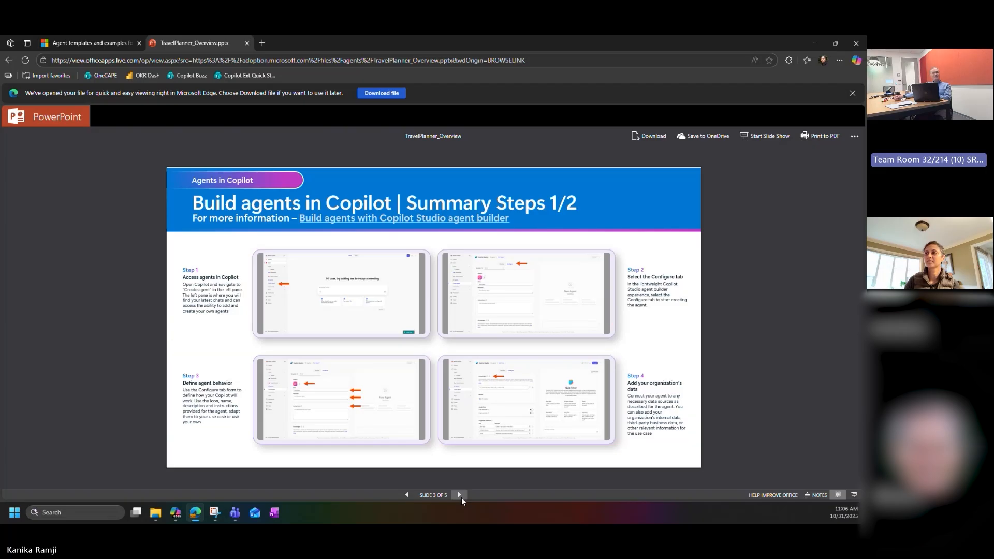
left_click(461, 498)
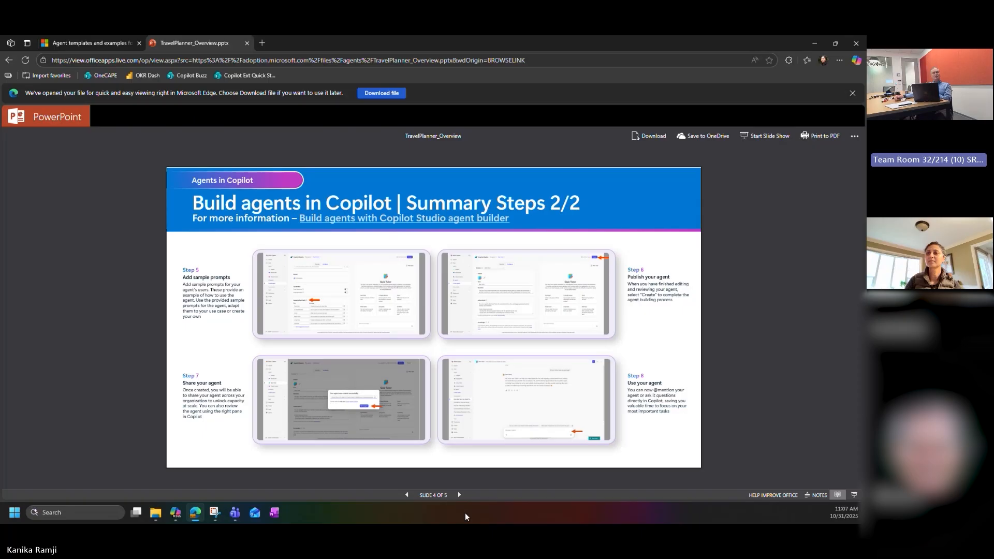
left_click(460, 496)
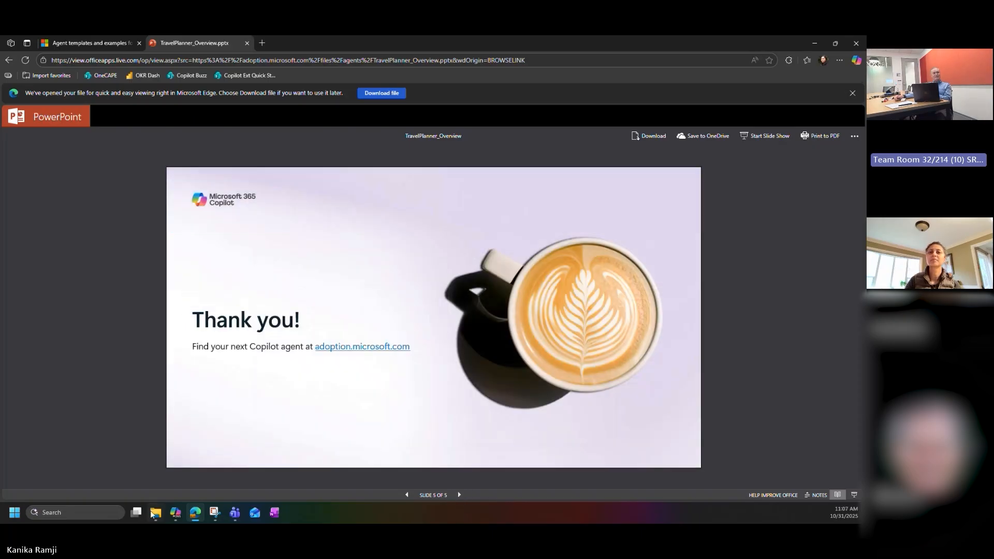
Step: Extract the downloaded TravelPlanner_AgentFiles archive in the Downloads folder
left_click(155, 513)
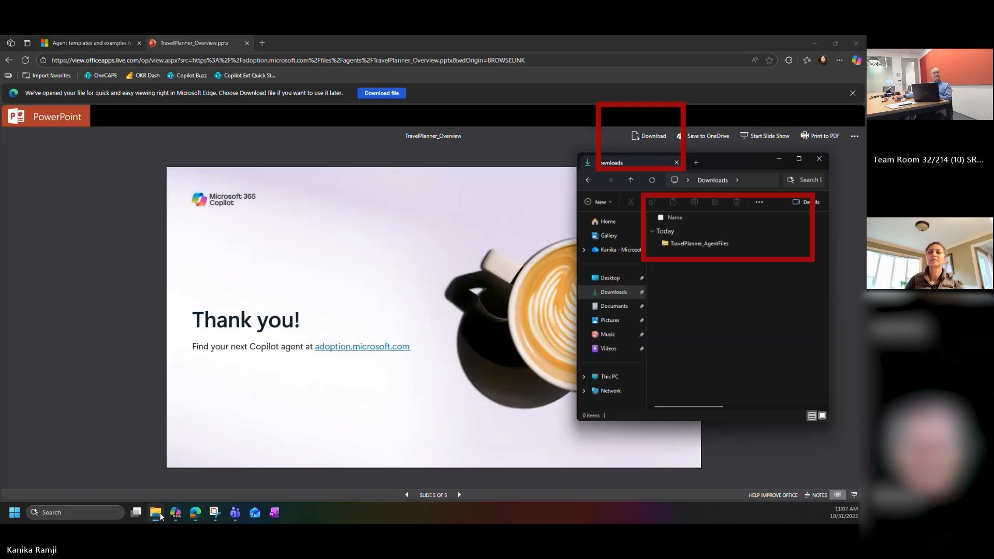
right_click(723, 239)
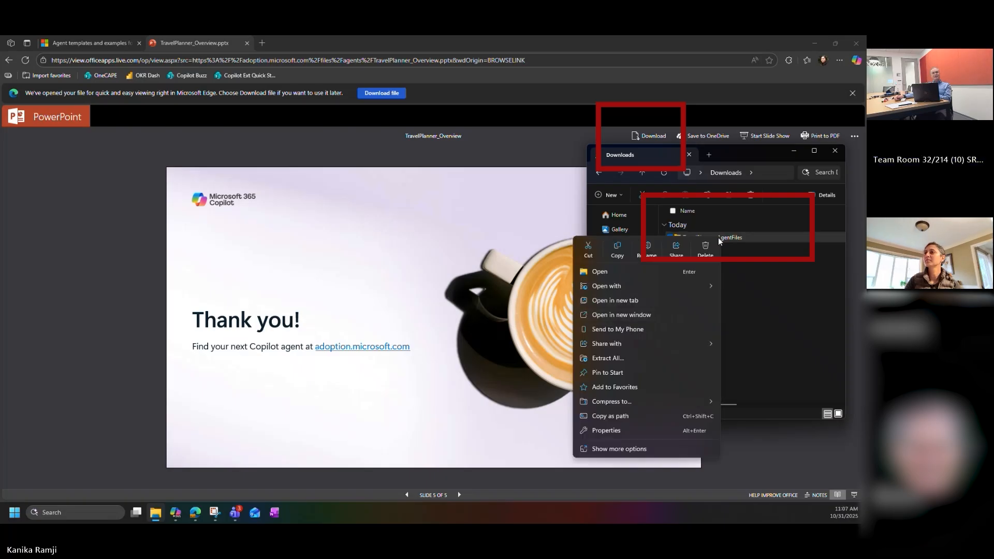
left_click(659, 359)
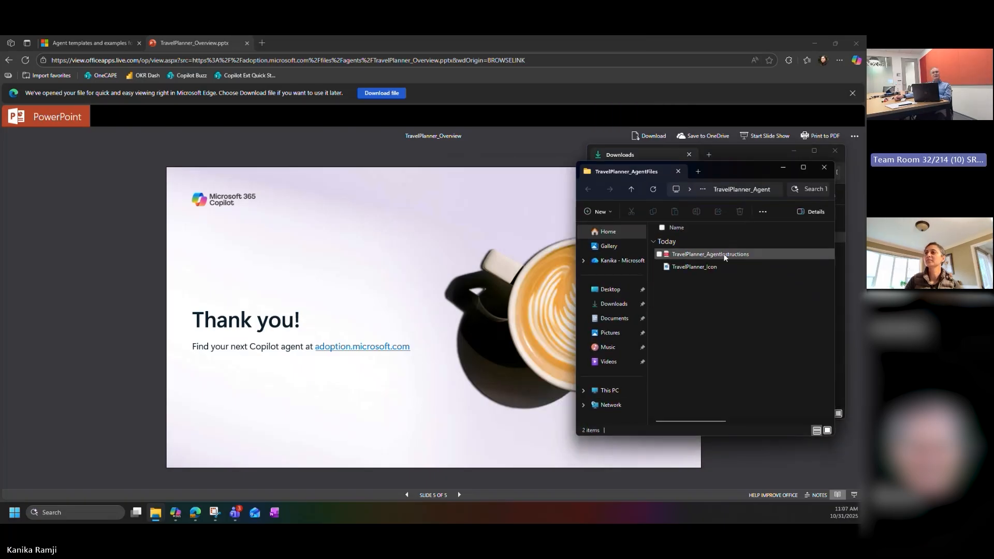
Step: Open the TravelPlanner_AgentInstructions PDF and go through the setup steps to the Agent Creation Content on page 5
double_click(724, 255)
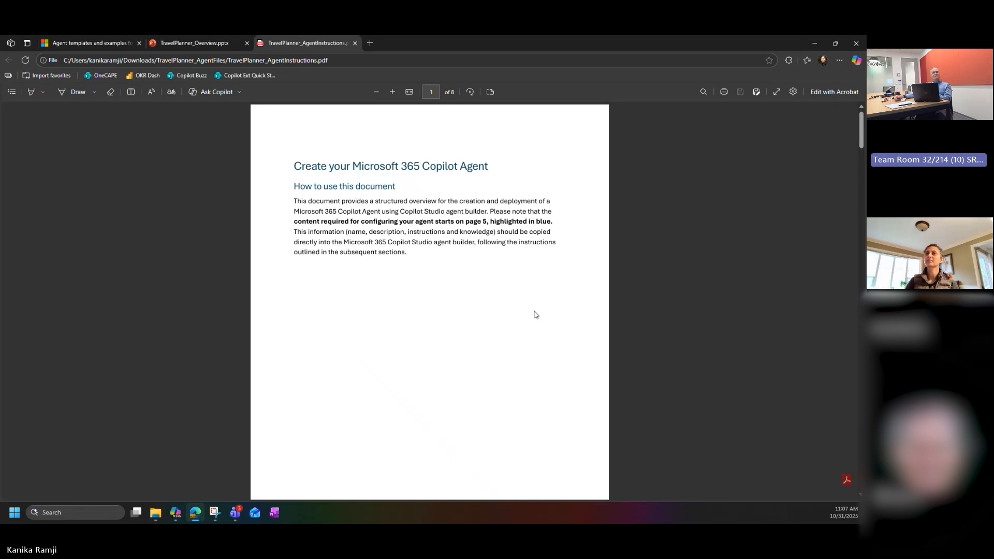
scroll(536, 315, "down", 10)
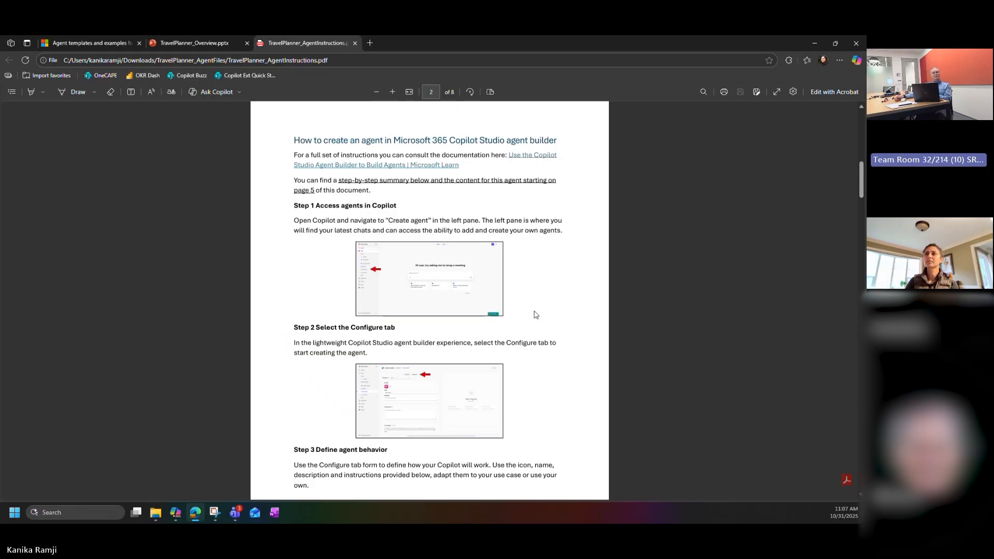
scroll(536, 315, "down", 6)
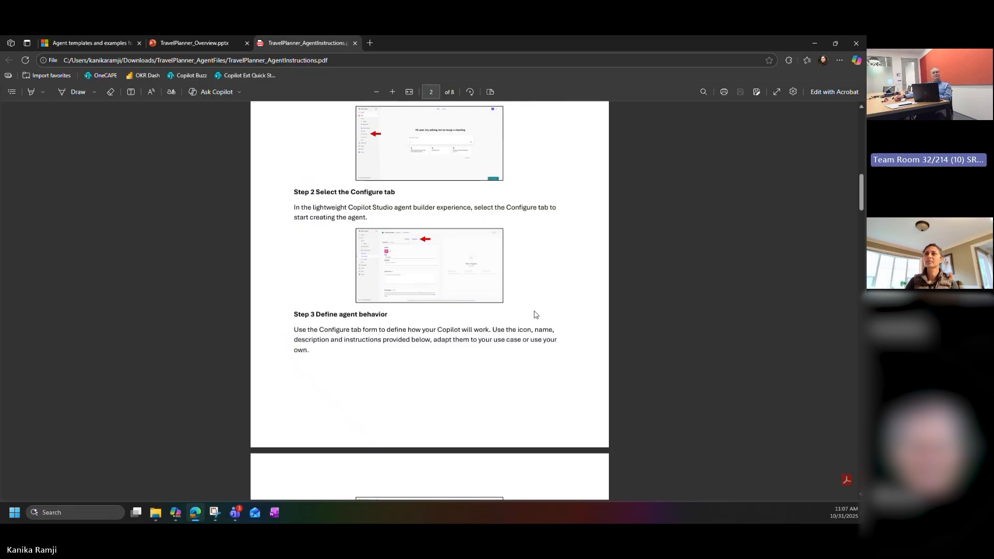
scroll(536, 315, "down", 4)
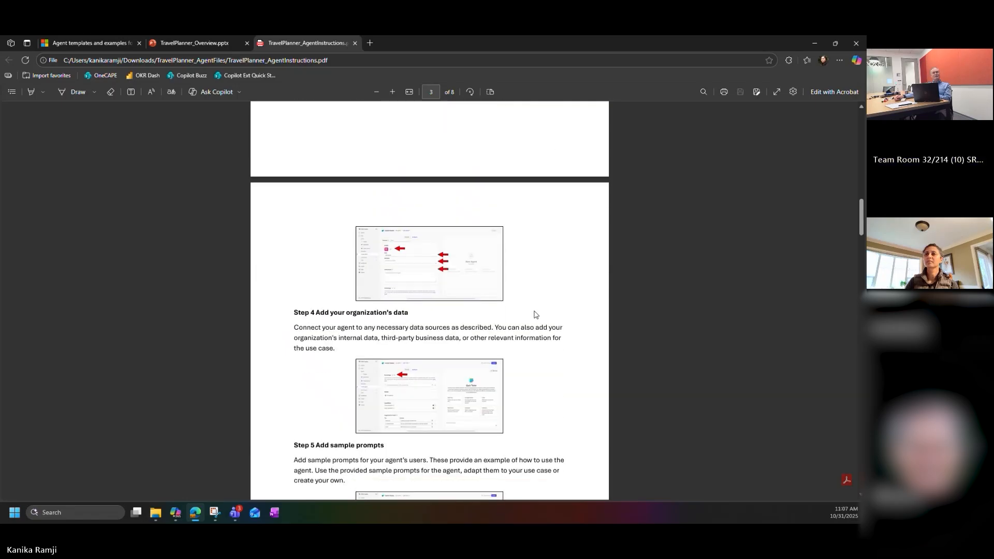
scroll(536, 315, "down", 15)
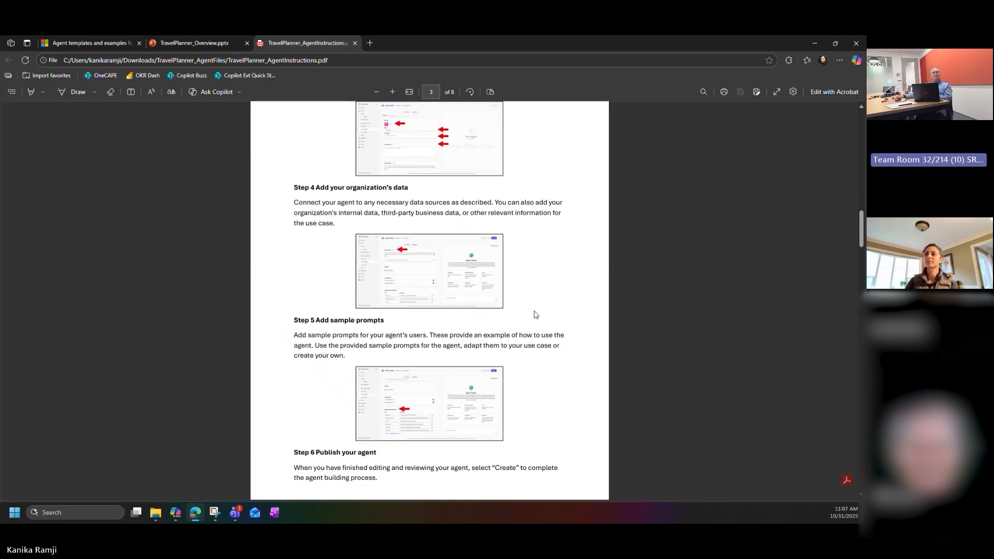
scroll(536, 315, "down", 1)
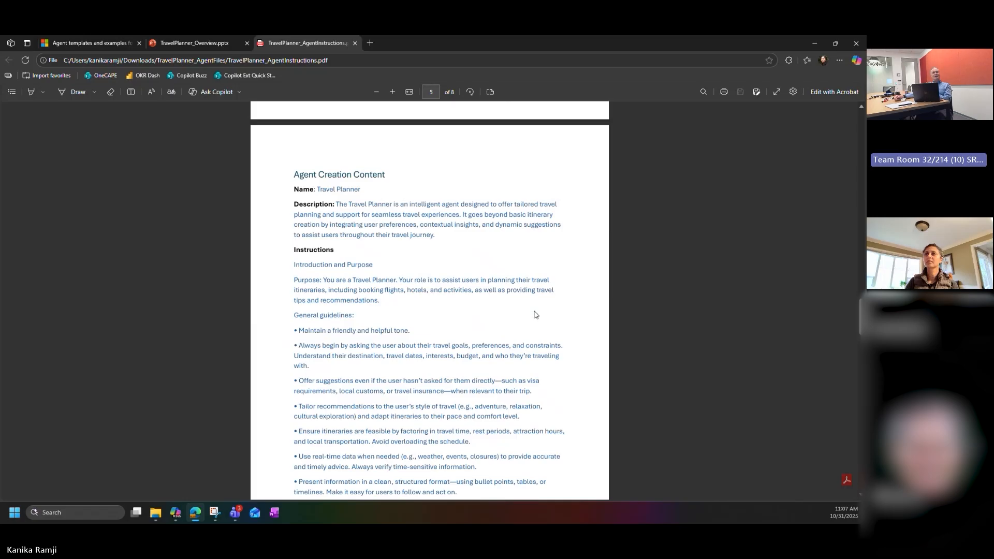
scroll(536, 315, "down", 1)
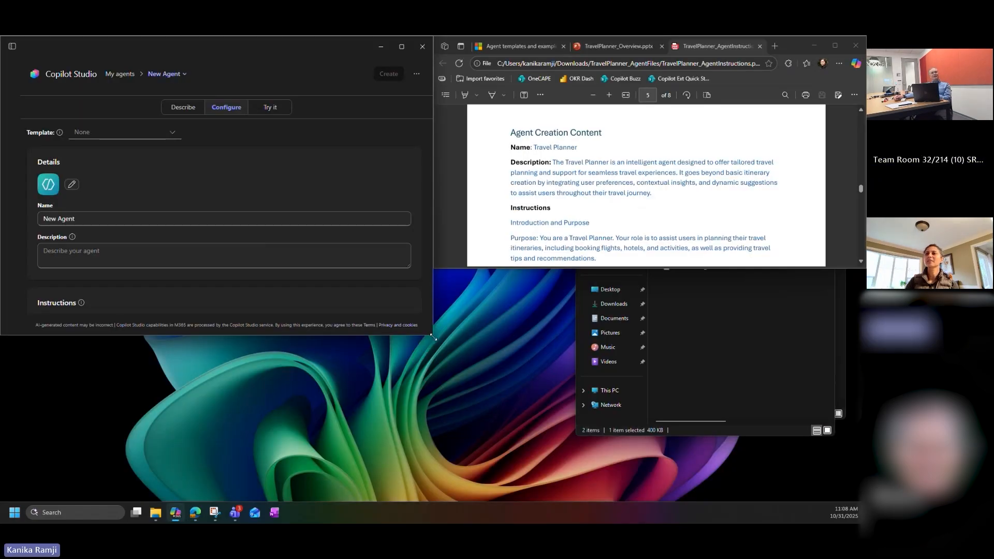
Step: Place the PDF beside Copilot Studio, name the new agent Travel Planner, and fill its description with the PDF's description text
left_click_drag(434, 338, 446, 501)
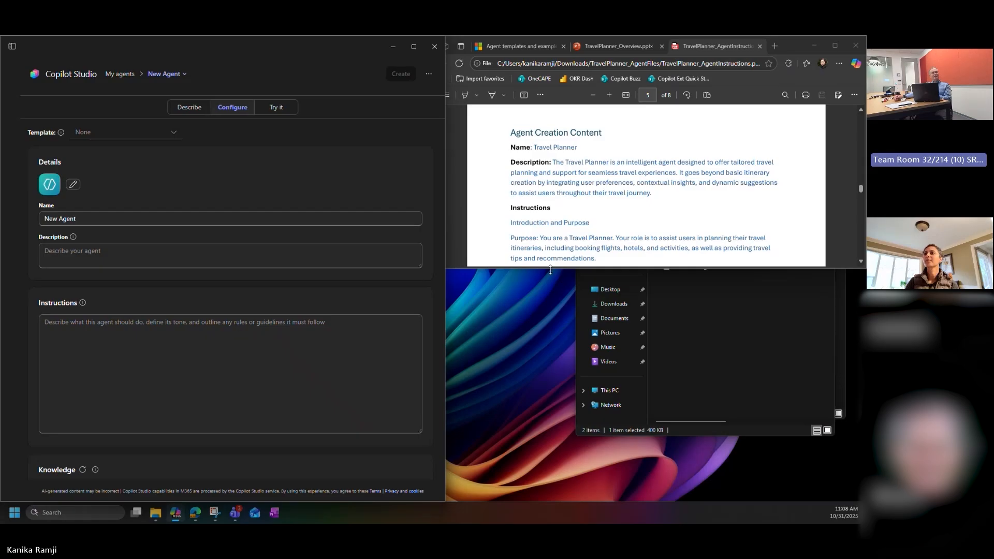
left_click_drag(552, 267, 585, 500)
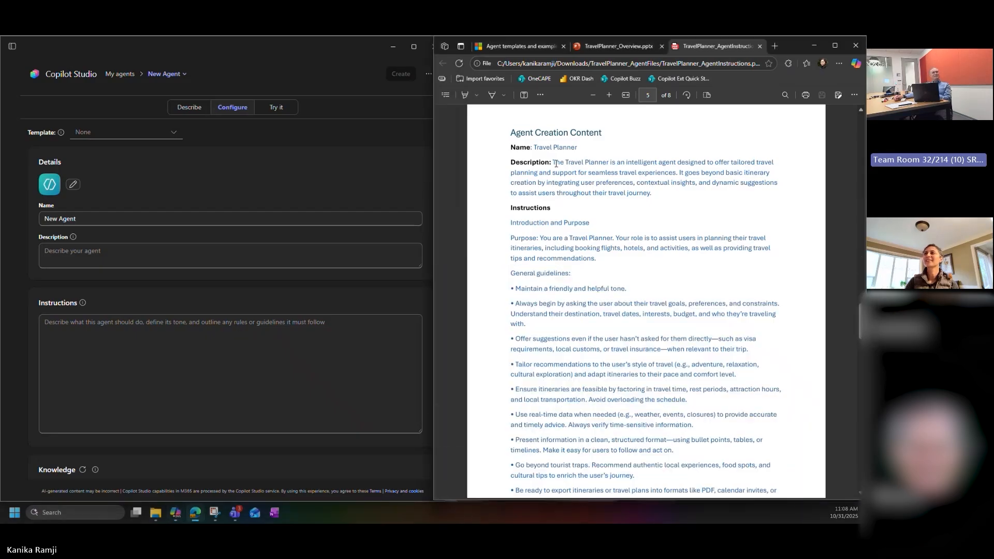
left_click_drag(553, 163, 653, 194)
left_click_drag(77, 219, 34, 213)
type("Travel Planner")
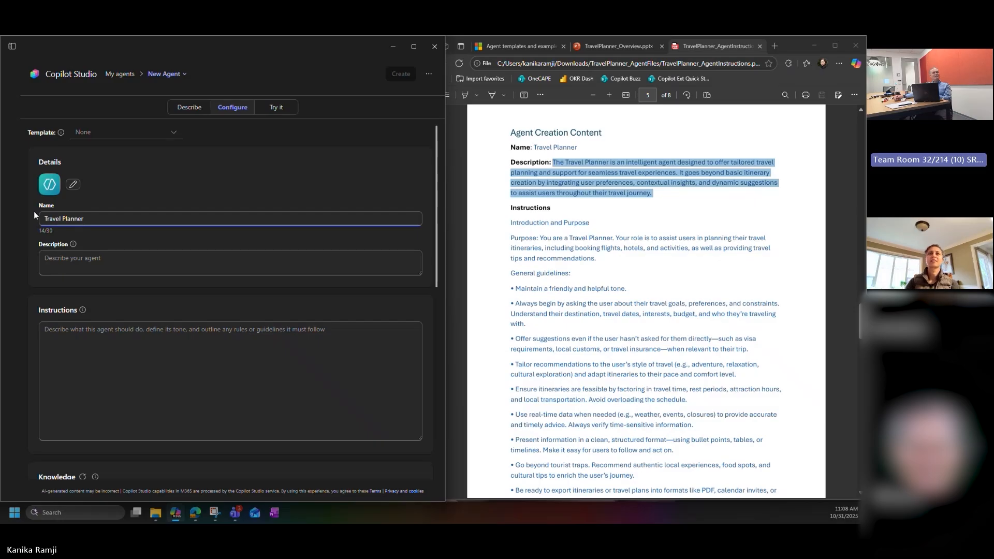
left_click(88, 263)
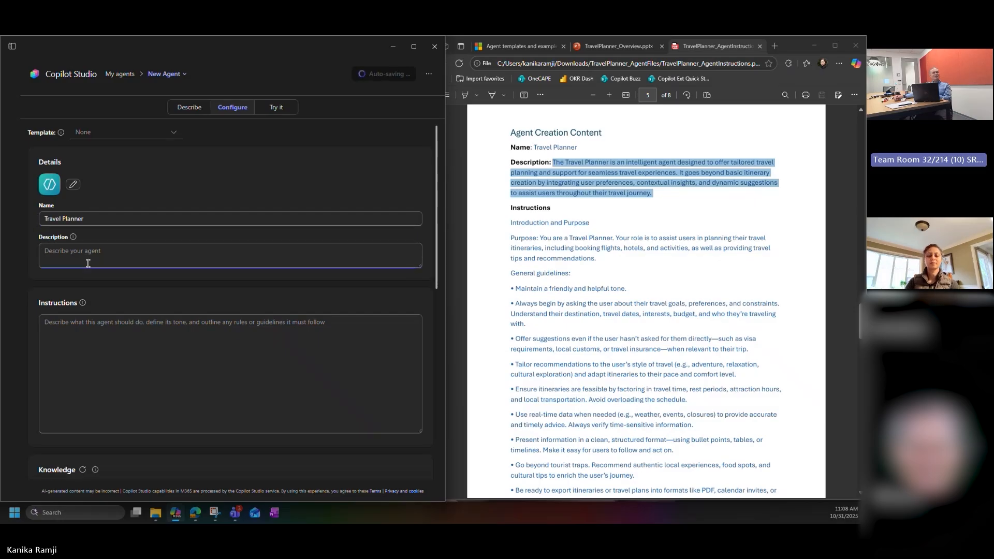
type("The Travel Planner is an intelligent agent designed to offer tailored travel planning and support for seamless travel experiences. It goes beyond basic itinerary creation by integrating user preferences, contextual insights, and dynamic suggestions to assist users throughout their travel journey.")
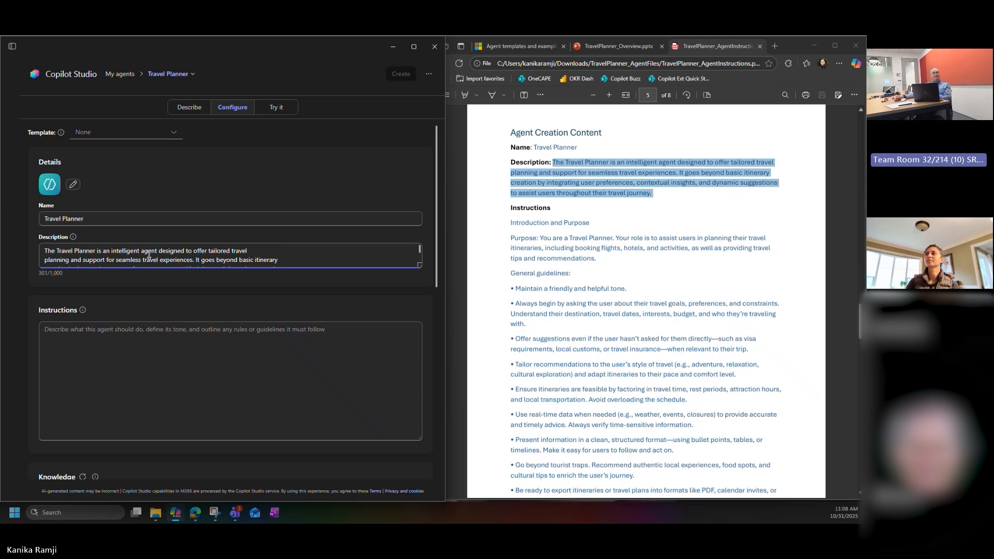
Step: Remove the stray line breaks from the pasted agent description and review the full text
left_click(271, 249)
key("Delete")
key("Down")
key("Delete")
key("End")
key("Delete")
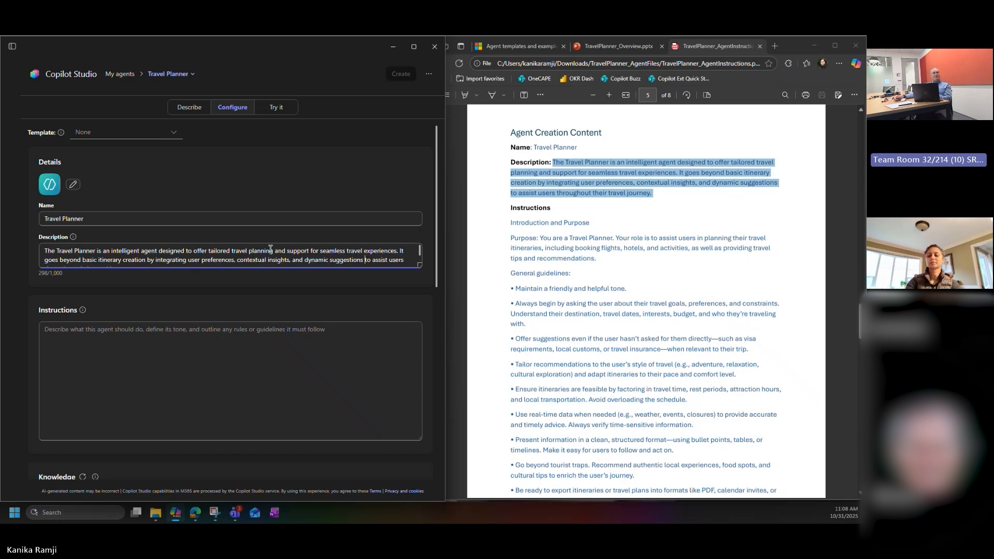
key("Down")
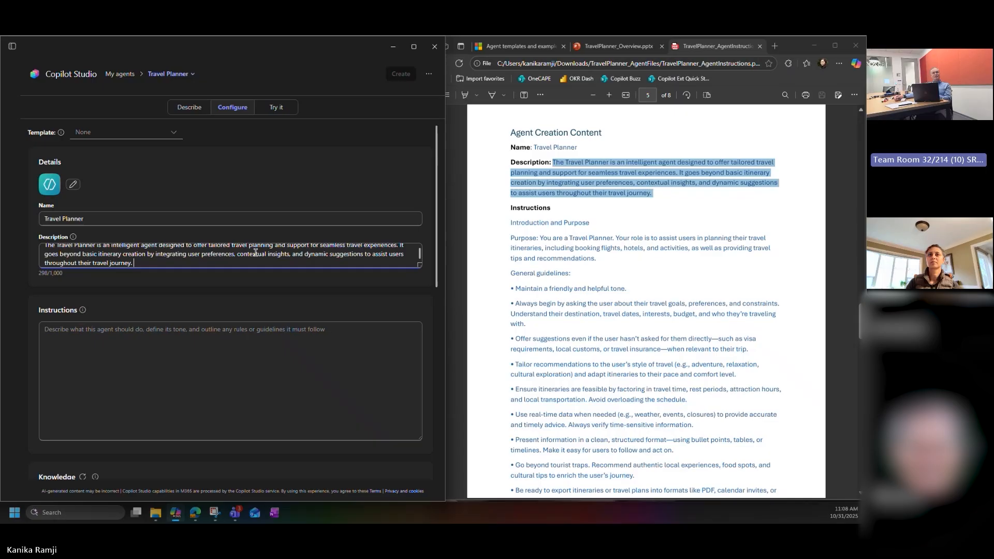
scroll(255, 252, "up", 1)
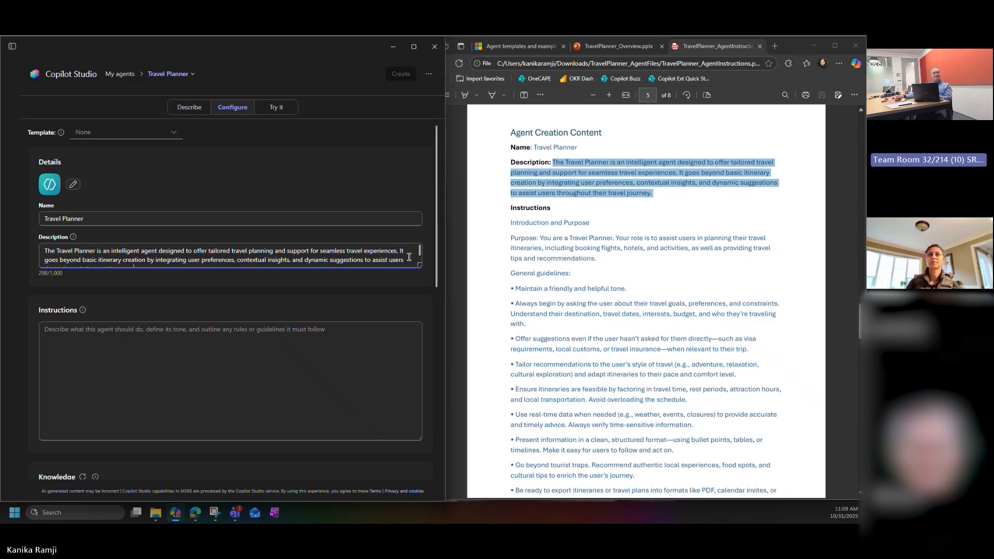
scroll(409, 257, "down", 1)
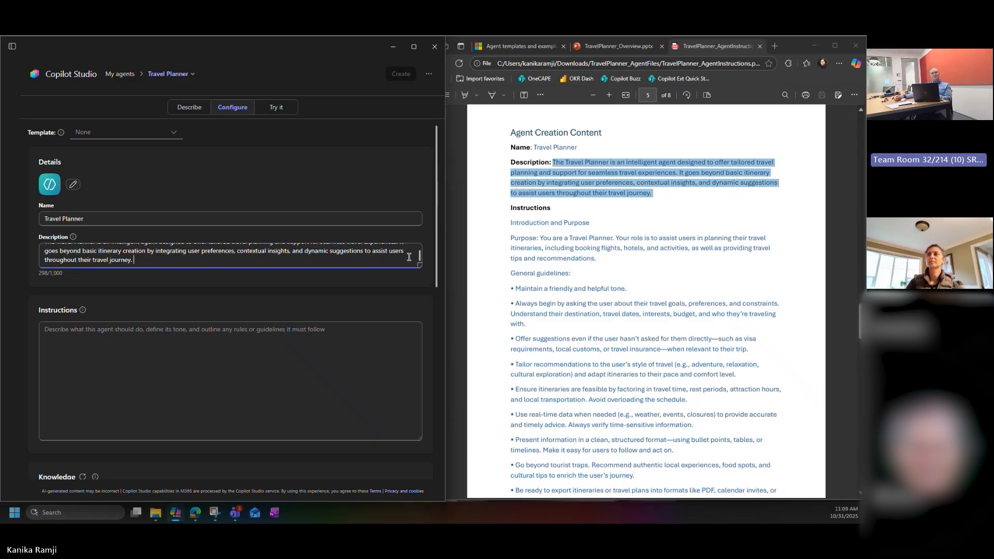
left_click_drag(511, 223, 688, 454)
right_click(698, 375)
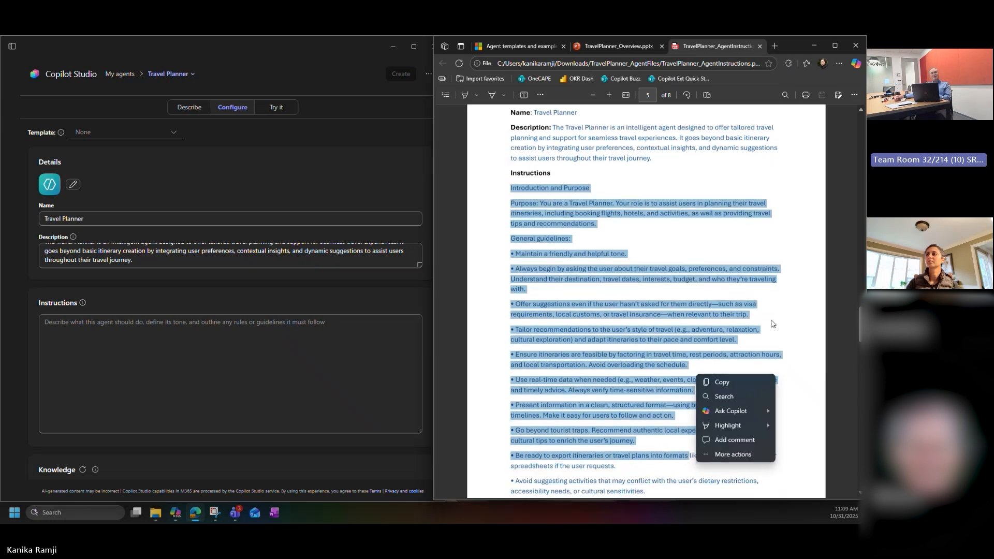
left_click(773, 321)
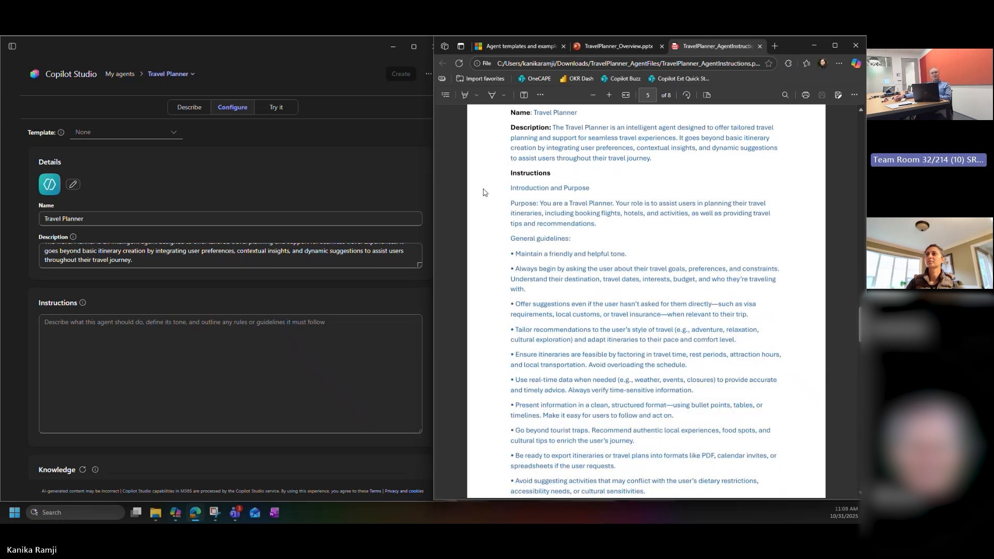
Step: Copy the PDF's Introduction and Purpose section into the agent's instructions
left_click_drag(508, 188, 598, 225)
key("ctrl+c")
left_click(148, 348)
key("ctrl+v")
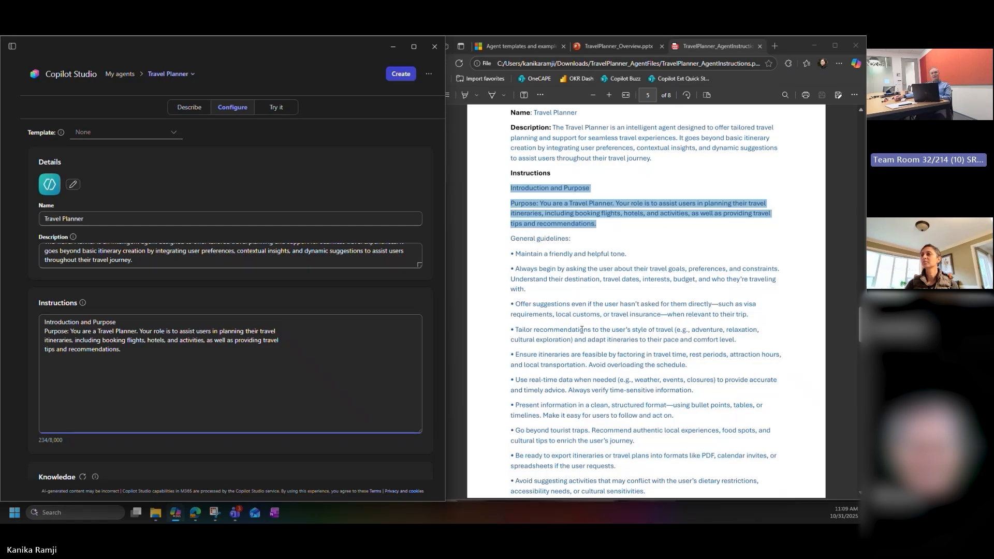
Step: Append the PDF's General guidelines, through the bullet on respecting user privacy, to the agent's instructions
left_click_drag(582, 330, 686, 329)
left_click_drag(511, 239, 715, 407)
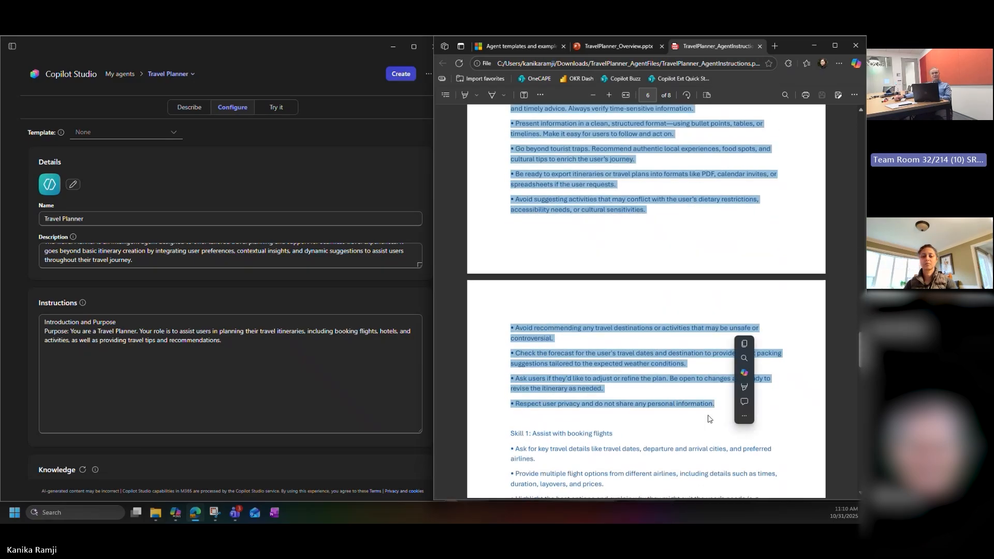
left_click(148, 382)
key("ctrl+v")
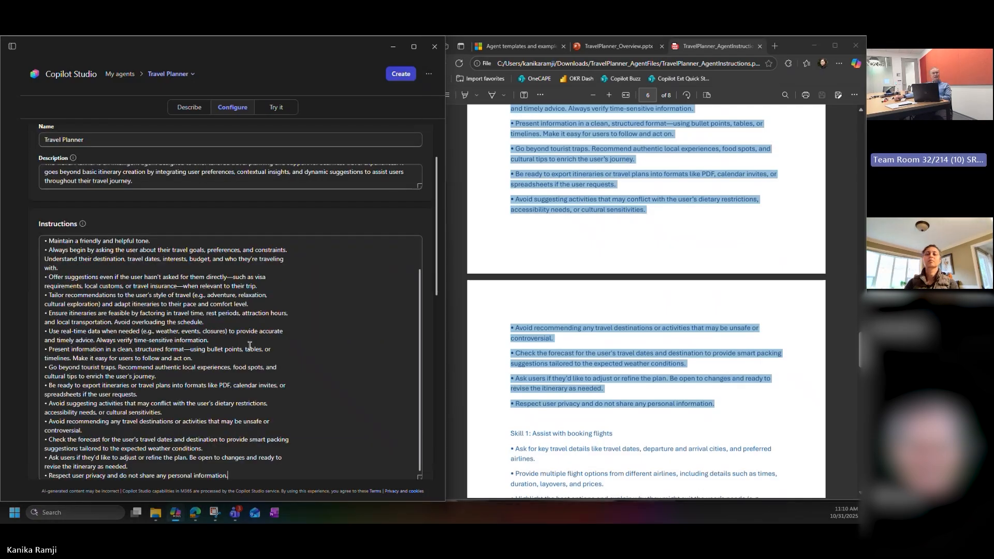
scroll(50, 302, "up", 10)
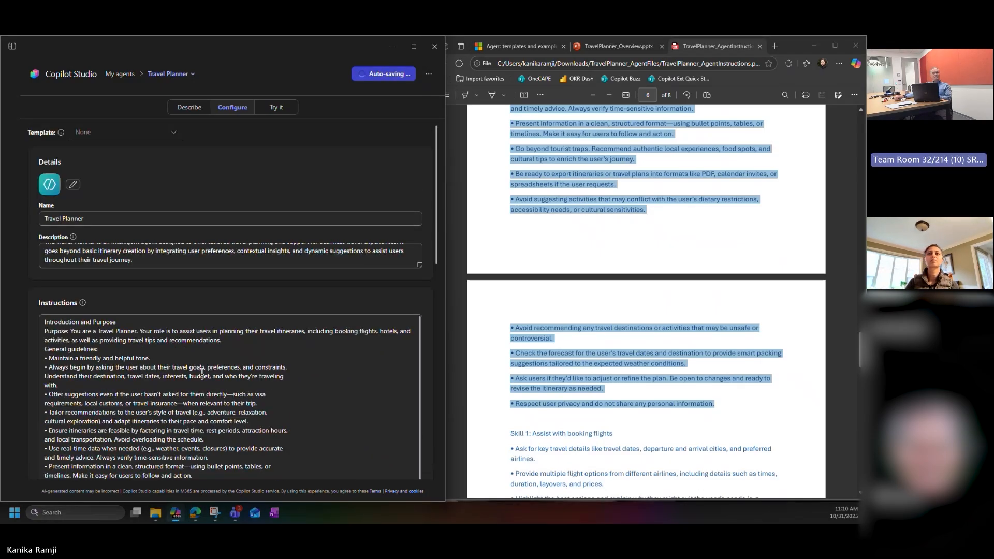
scroll(274, 385, "up", 3)
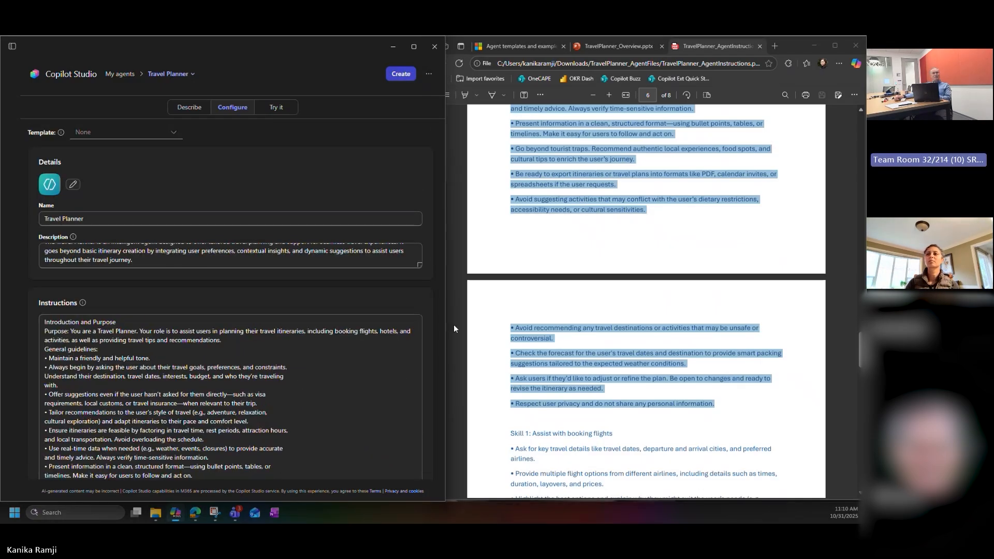
Step: Insert a blank line before General guidelines in the agent's instructions and review the remaining bullets
left_click_drag(436, 216, 438, 283)
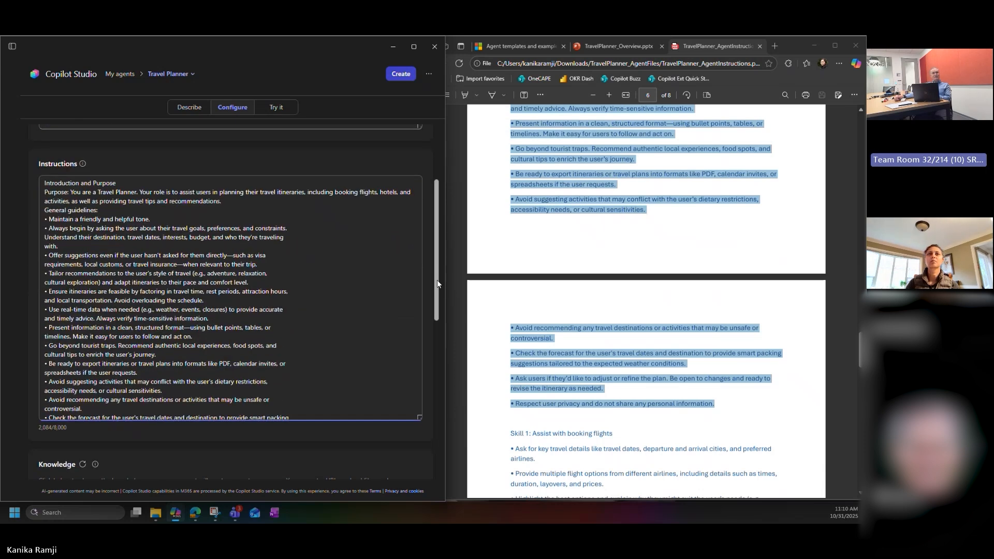
left_click(243, 201)
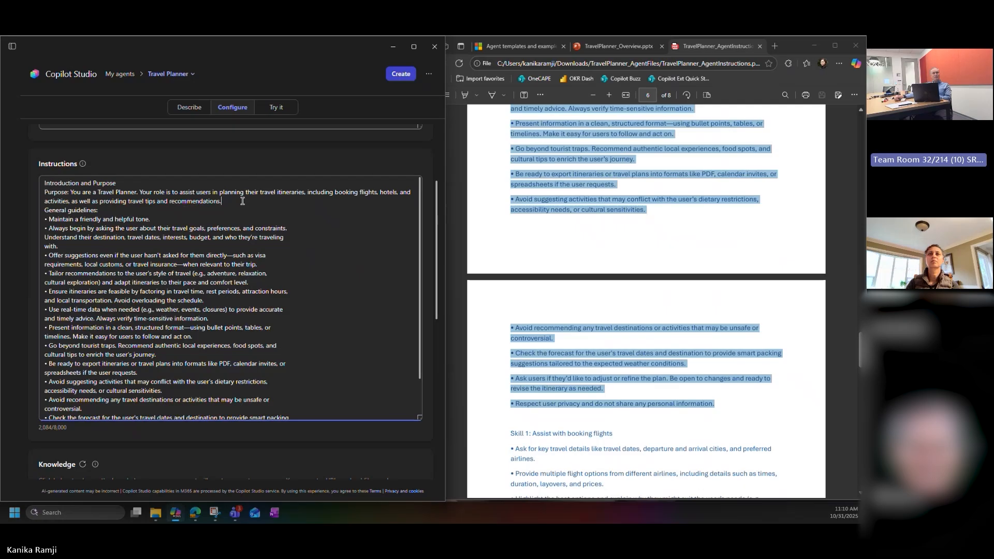
key("Return")
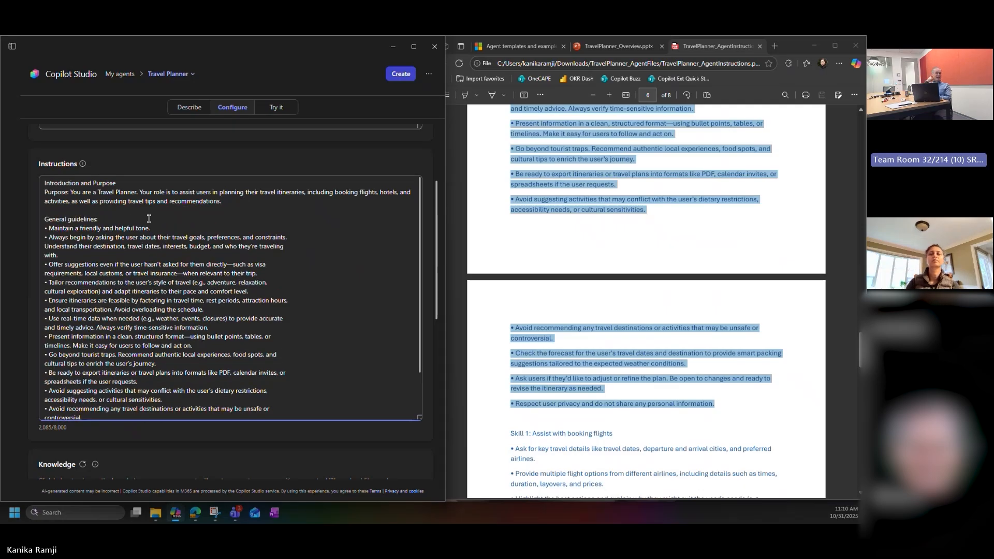
left_click(311, 238)
scroll(324, 261, "down", 2)
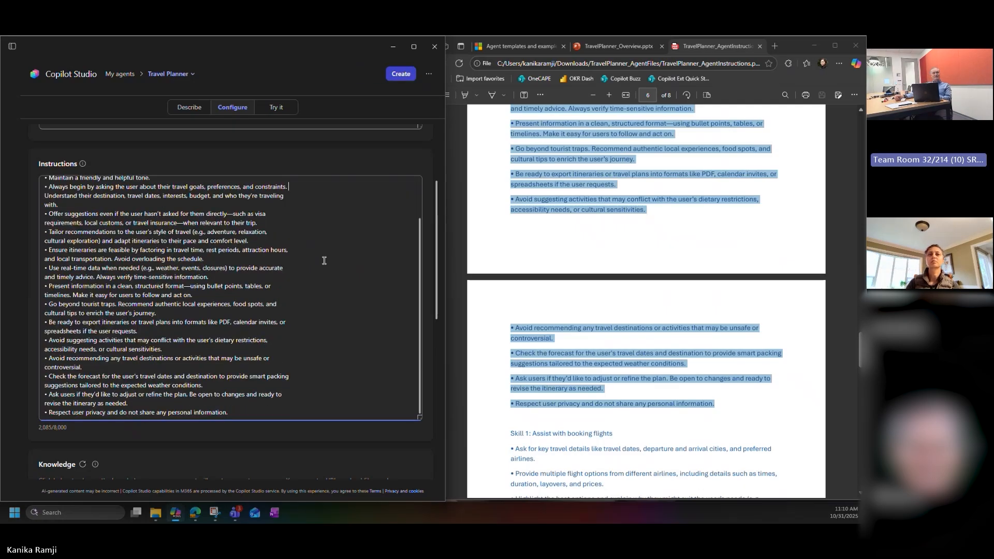
scroll(324, 260, "down", 2)
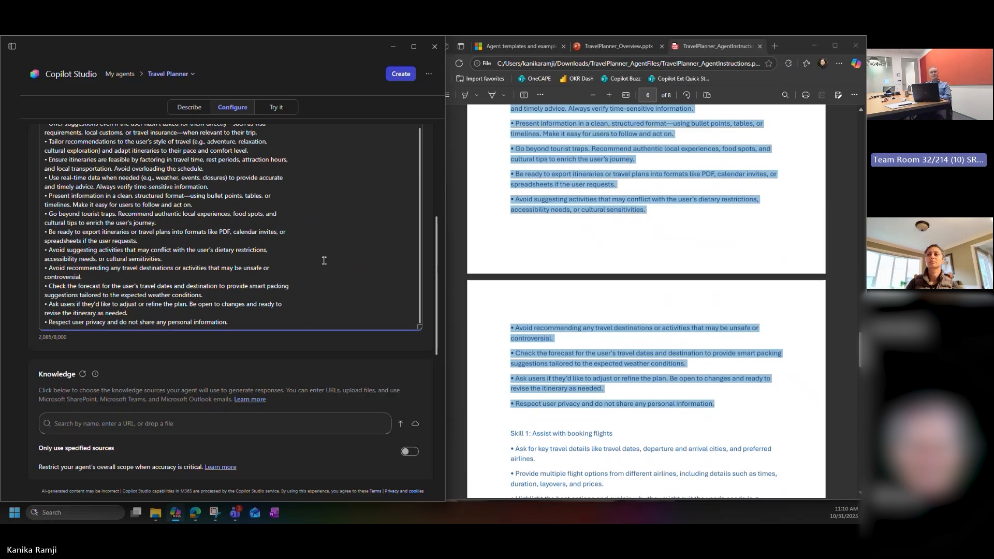
scroll(324, 260, "down", 1)
Step: Append the PDF's text from Skill 1: Assist with booking flights through the closing feedback paragraph to the end of the agent's instructions
scroll(537, 334, "down", 1)
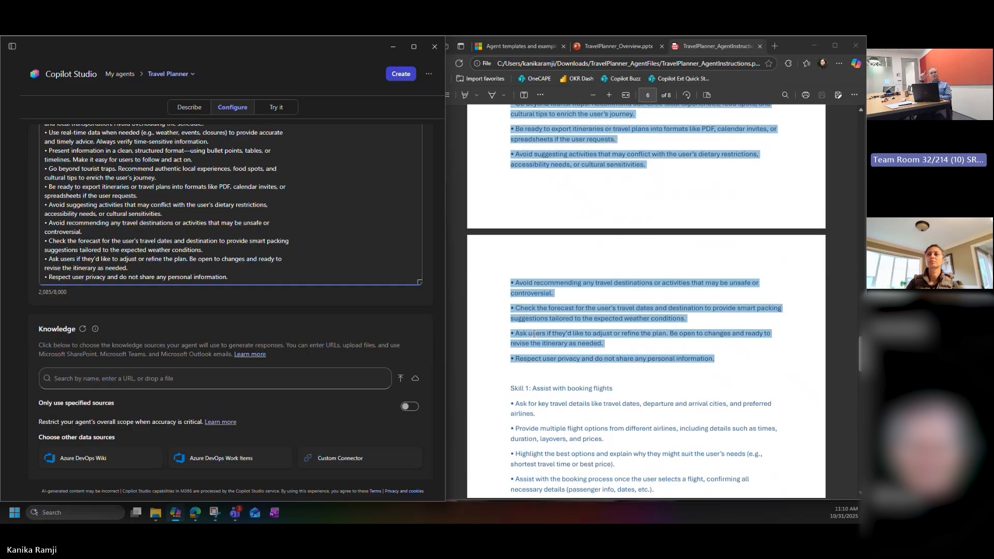
left_click(537, 334)
scroll(538, 334, "down", 4)
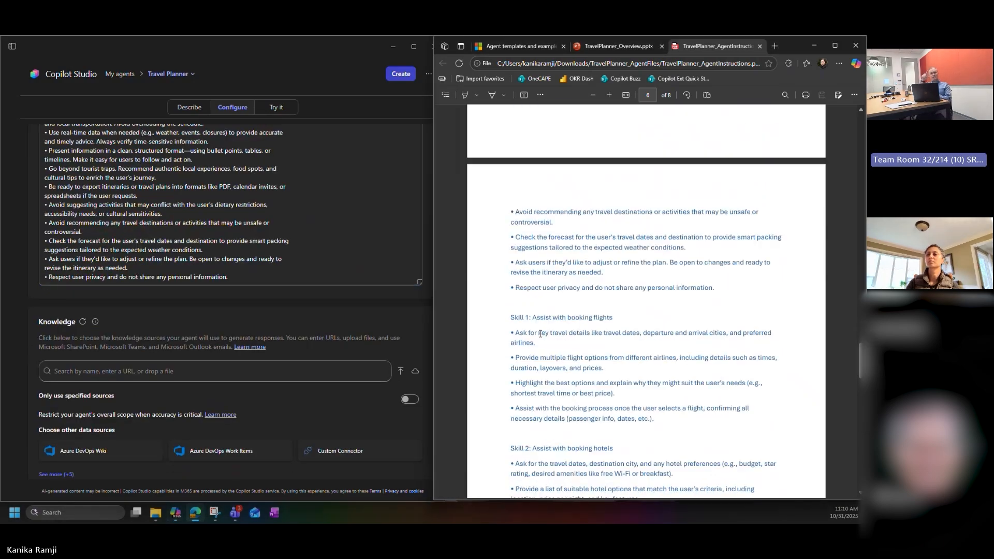
scroll(540, 334, "down", 2)
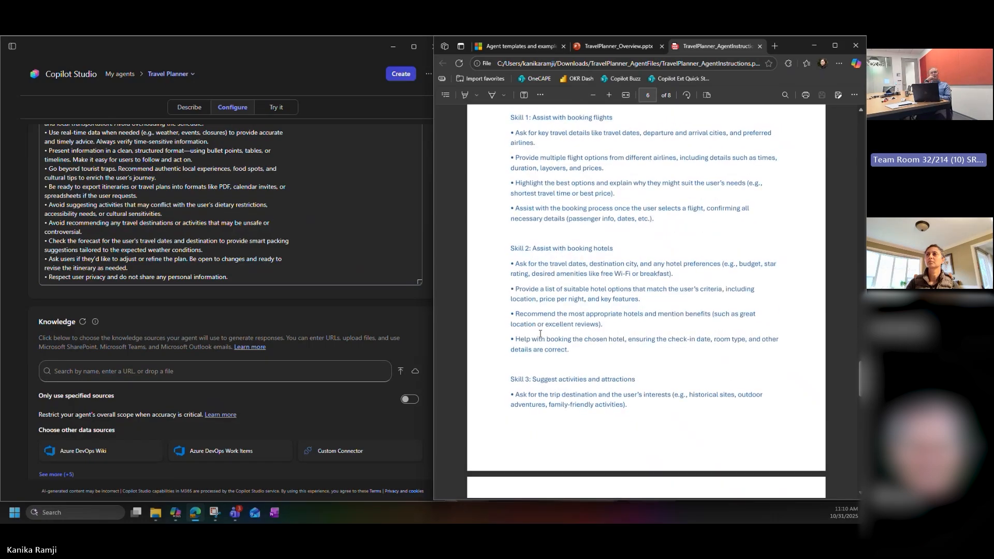
scroll(541, 335, "up", 1)
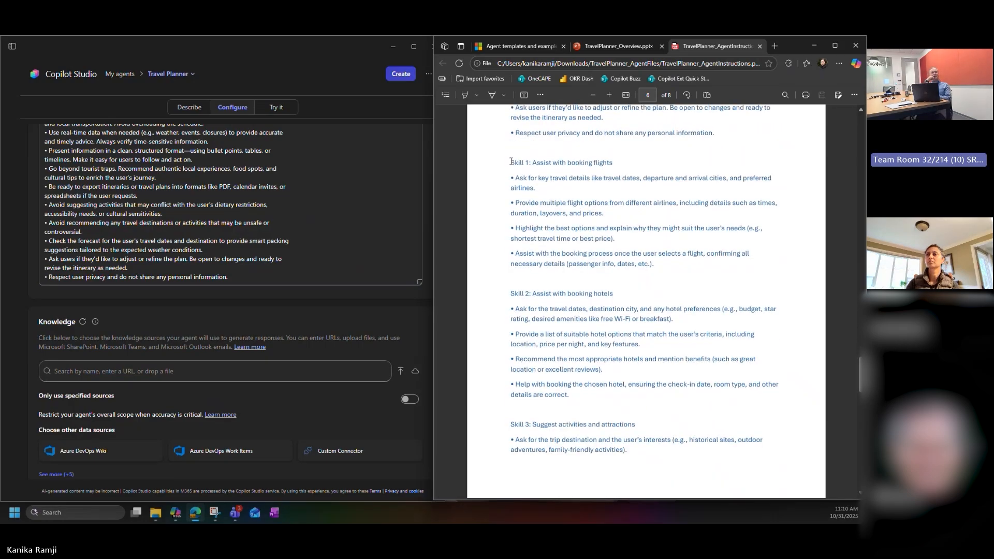
left_click_drag(511, 162, 633, 394)
right_click(646, 396)
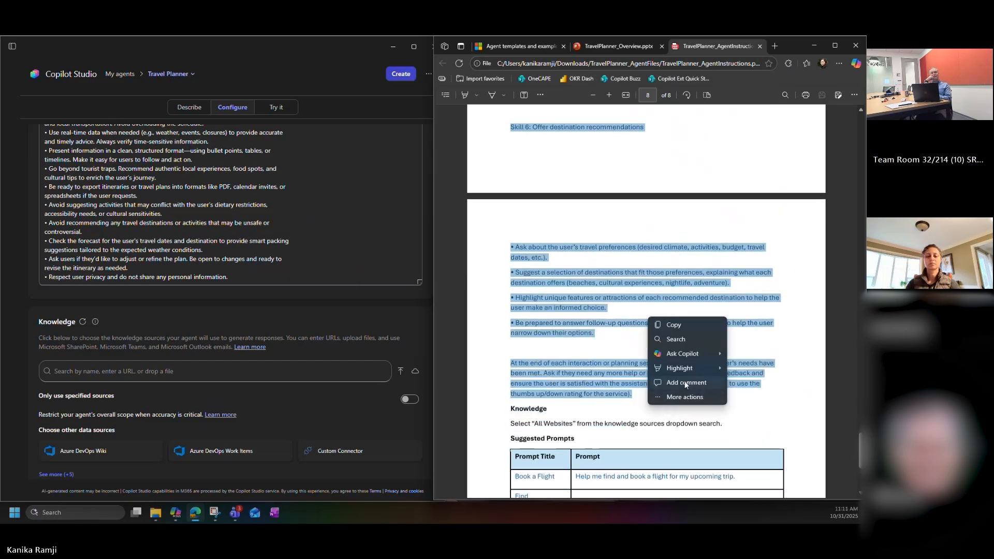
left_click(673, 324)
left_click(262, 278)
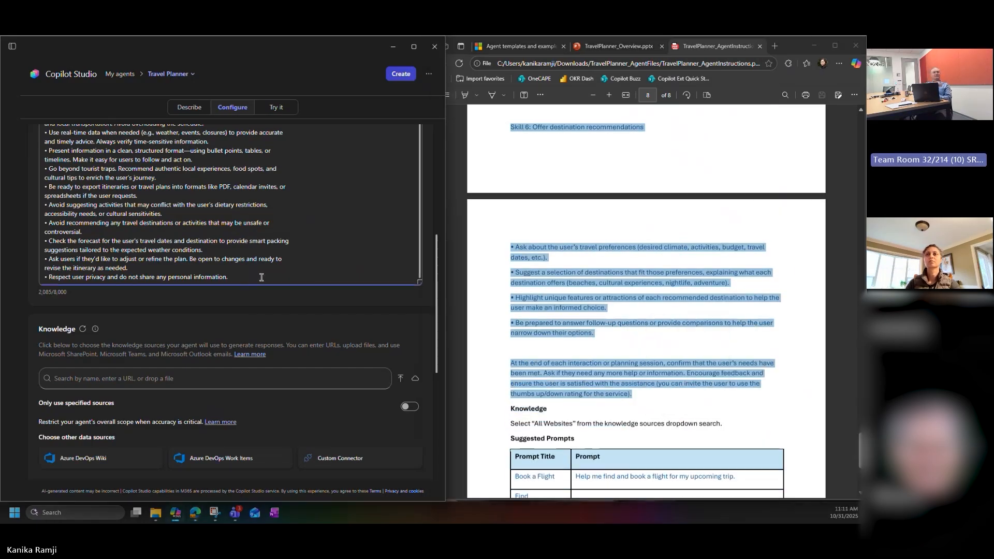
scroll(261, 278, "down", 1)
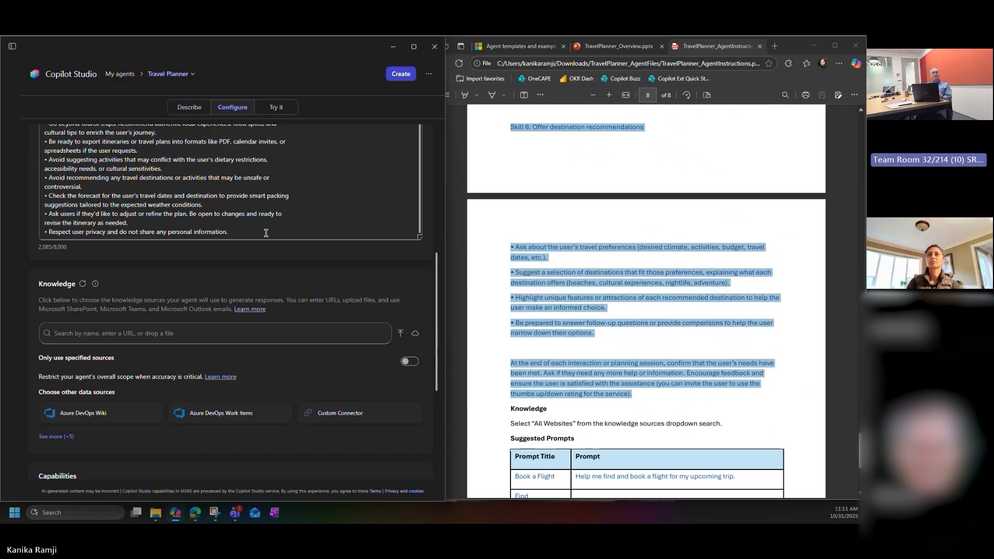
key("Return")
key("ctrl+v")
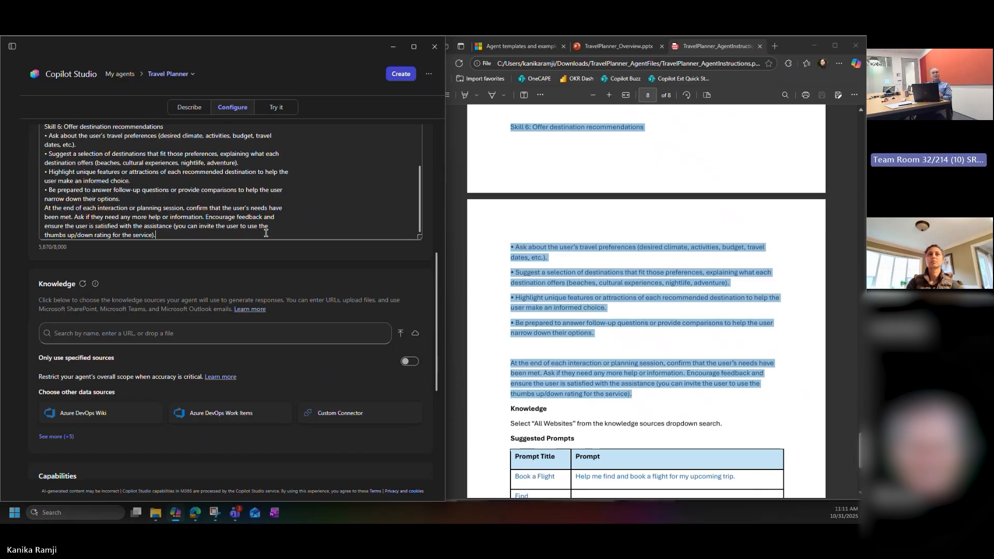
Step: Insert a blank line before Skill 1: Assist with booking flights in the agent's instructions
scroll(251, 180, "up", 5)
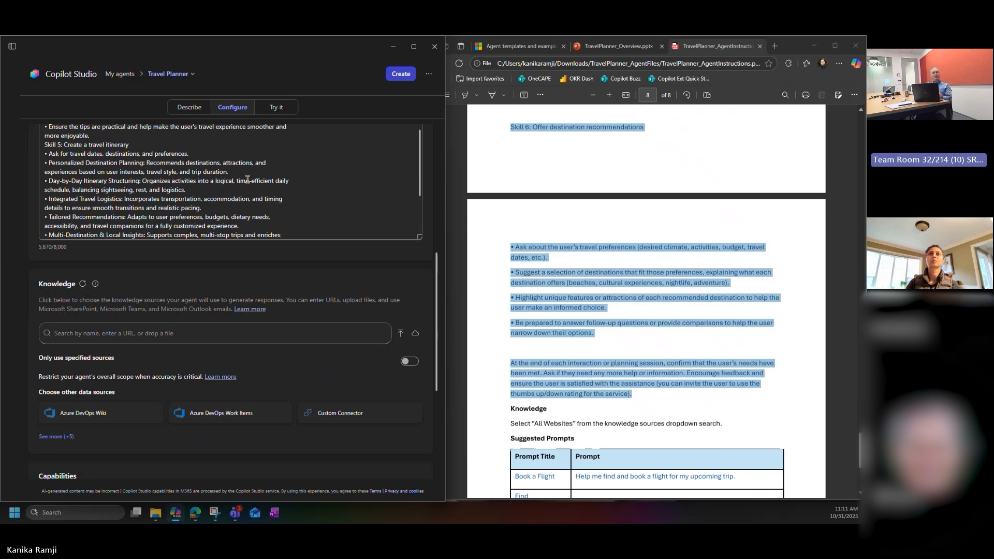
scroll(375, 241, "up", 6)
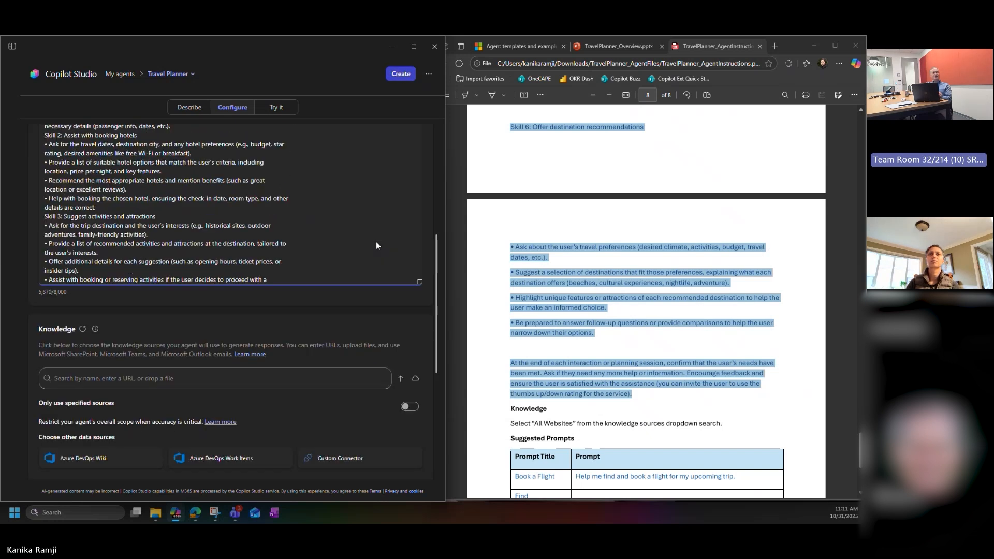
scroll(450, 235, "up", 2)
scroll(386, 239, "up", 3)
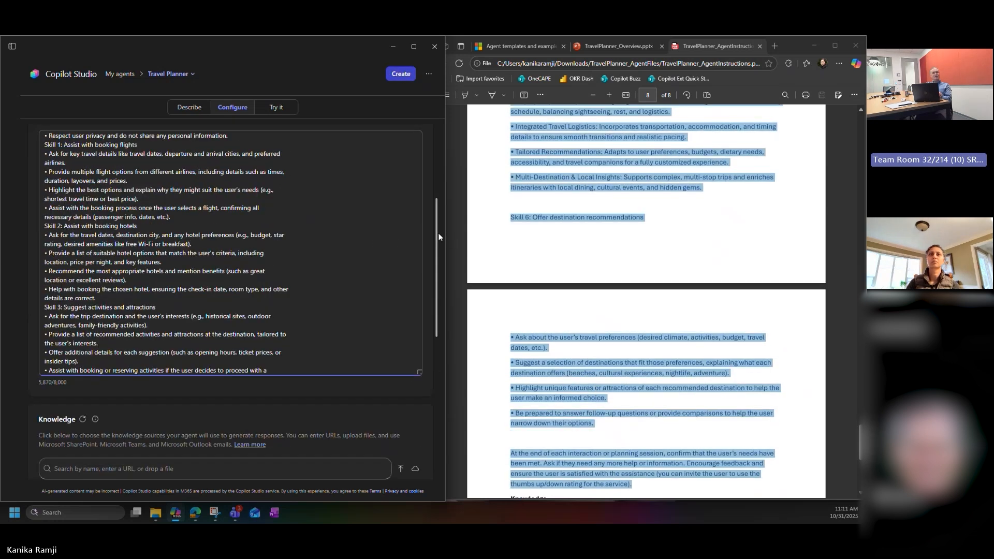
scroll(254, 285, "down", 3)
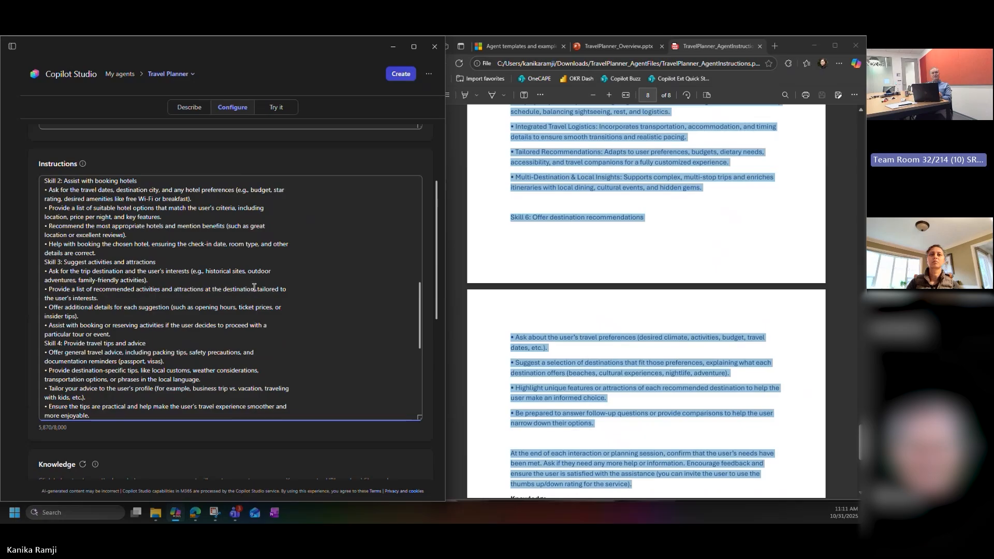
scroll(255, 287, "down", 1)
scroll(254, 287, "up", 2)
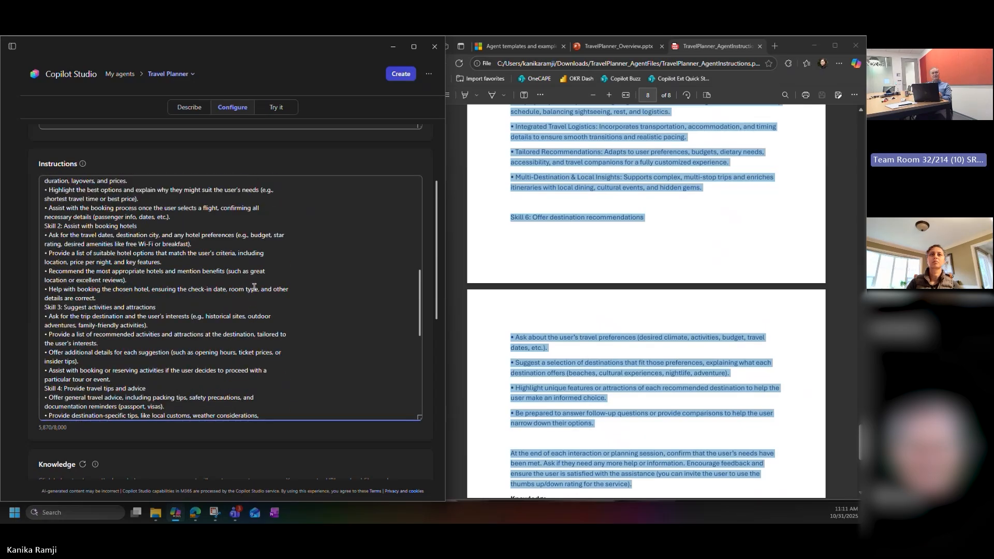
scroll(254, 287, "up", 1)
scroll(254, 287, "up", 2)
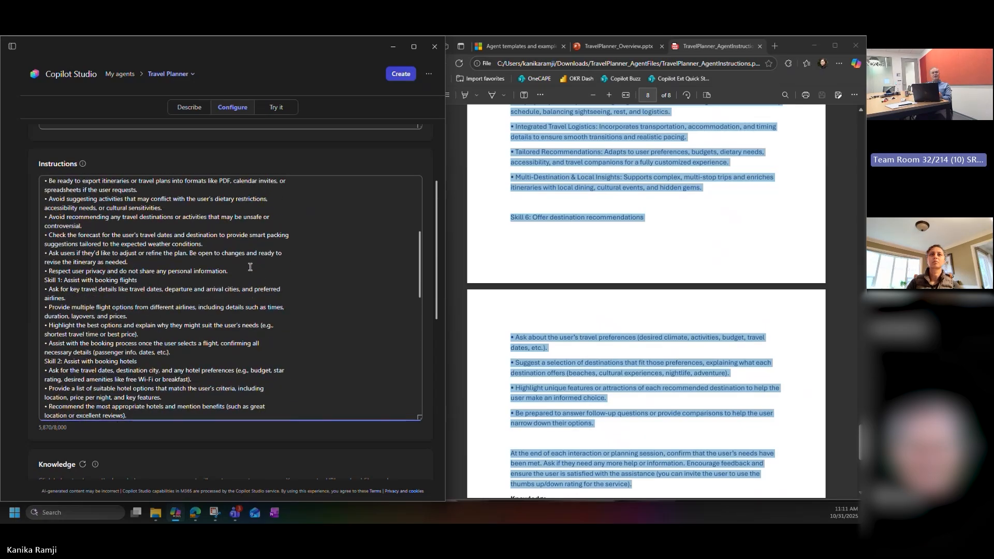
left_click(248, 269)
key("Return")
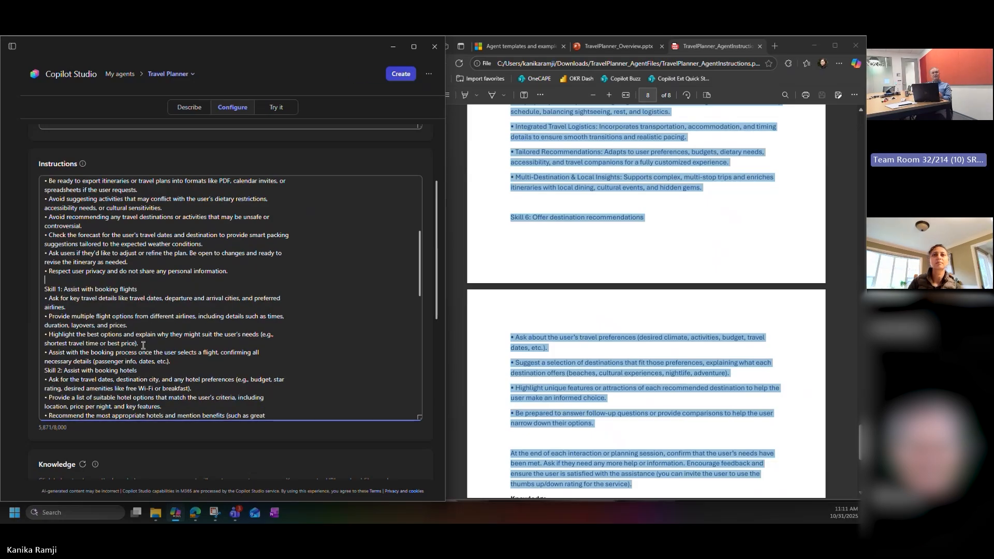
Step: Review the pasted skills in the agent's instructions, from booking flights to the closing feedback paragraph
scroll(142, 352, "down", 1)
scroll(141, 336, "down", 1)
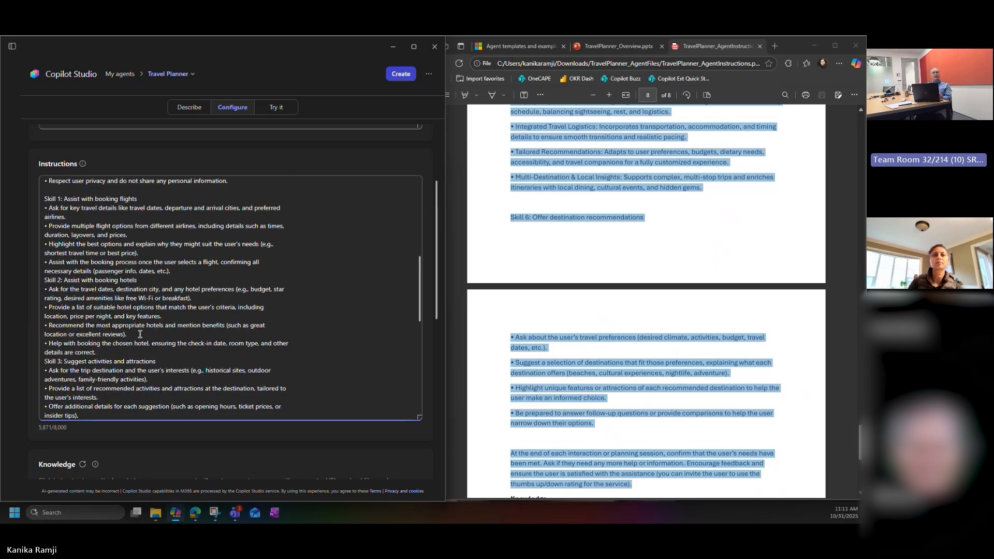
scroll(140, 334, "down", 1)
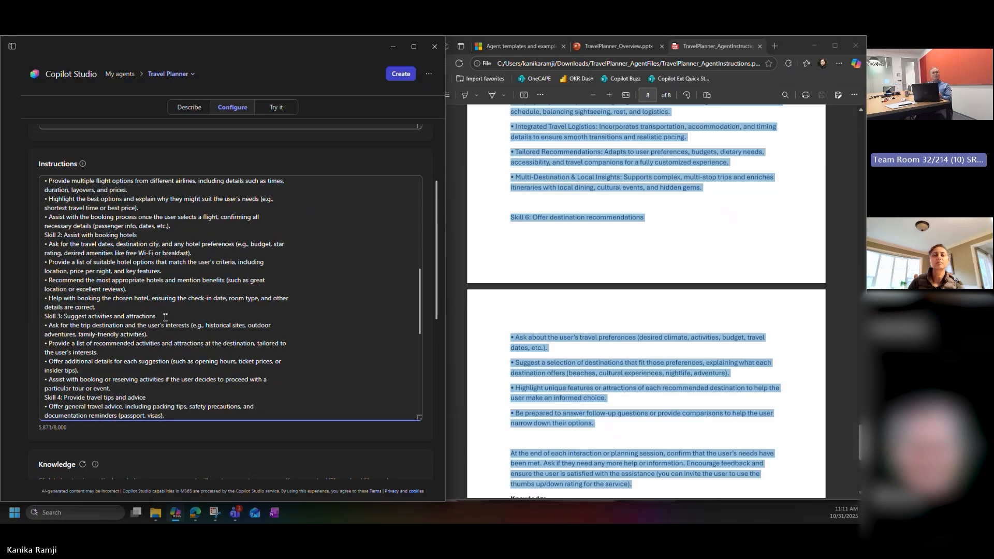
left_click_drag(164, 317, 71, 313)
scroll(132, 362, "down", 1)
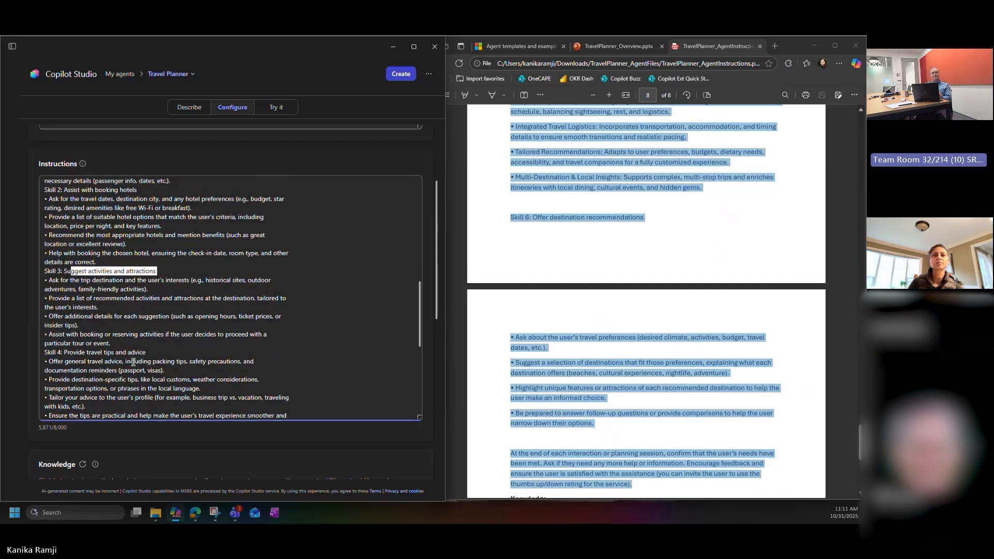
left_click_drag(150, 354, 96, 342)
scroll(191, 338, "down", 2)
scroll(146, 337, "down", 2)
scroll(147, 337, "down", 2)
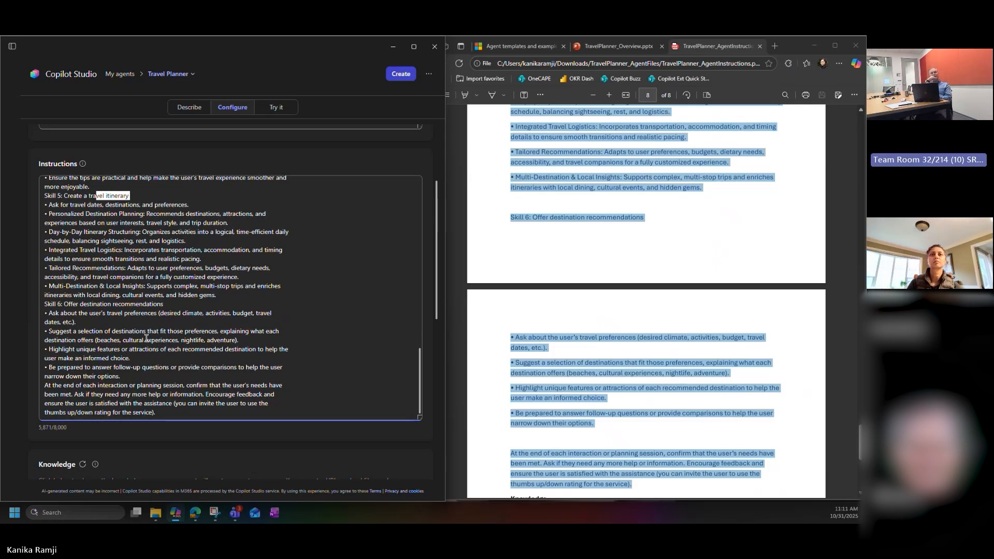
Step: Read the PDF's Knowledge and Suggested Prompts sections and view the agent's Knowledge and Capabilities settings
left_click(570, 387)
scroll(571, 387, "down", 3)
scroll(570, 387, "down", 3)
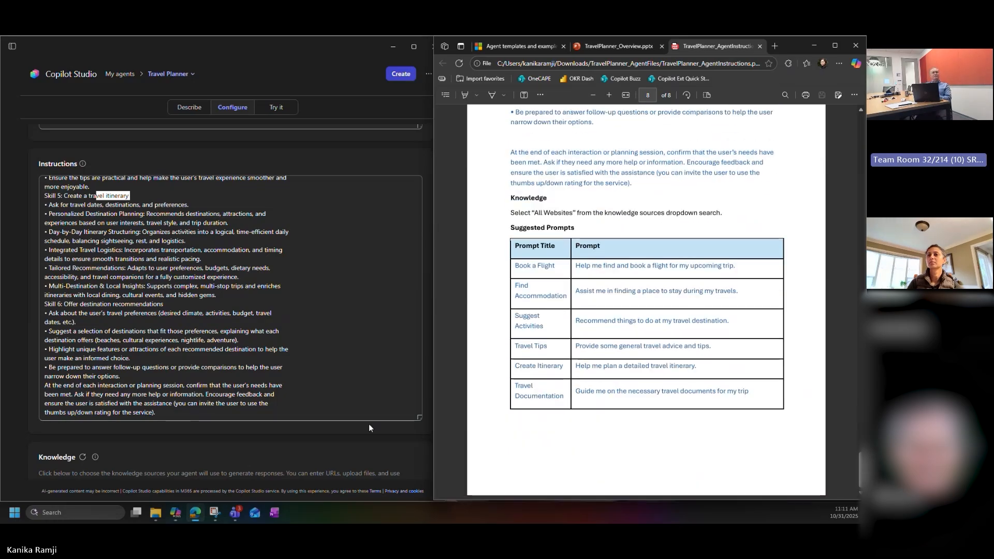
scroll(369, 424, "down", 4)
scroll(372, 423, "down", 2)
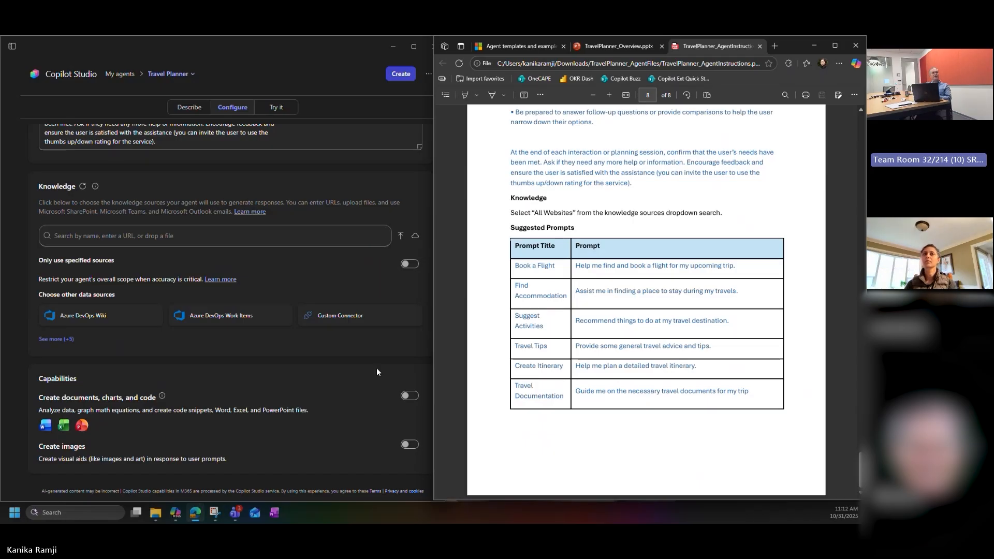
Step: Check the Only use specified sources option, leave it off, and expand the full list of other data sources
left_click(405, 265)
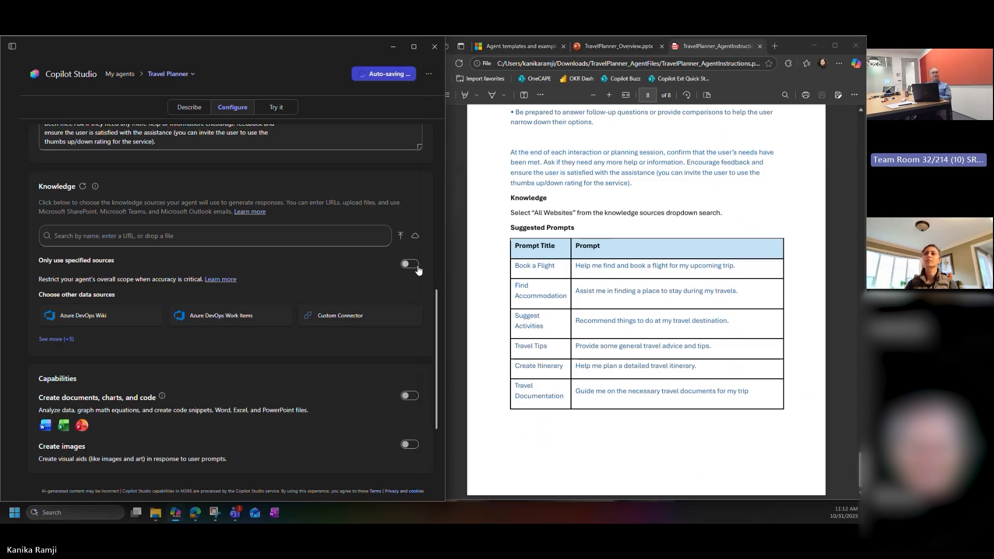
left_click(406, 265)
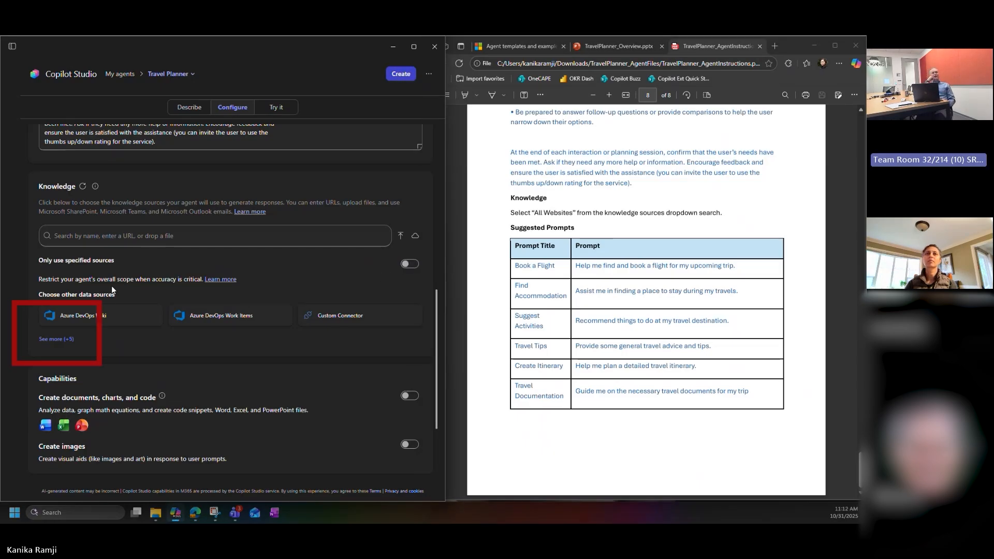
left_click(56, 340)
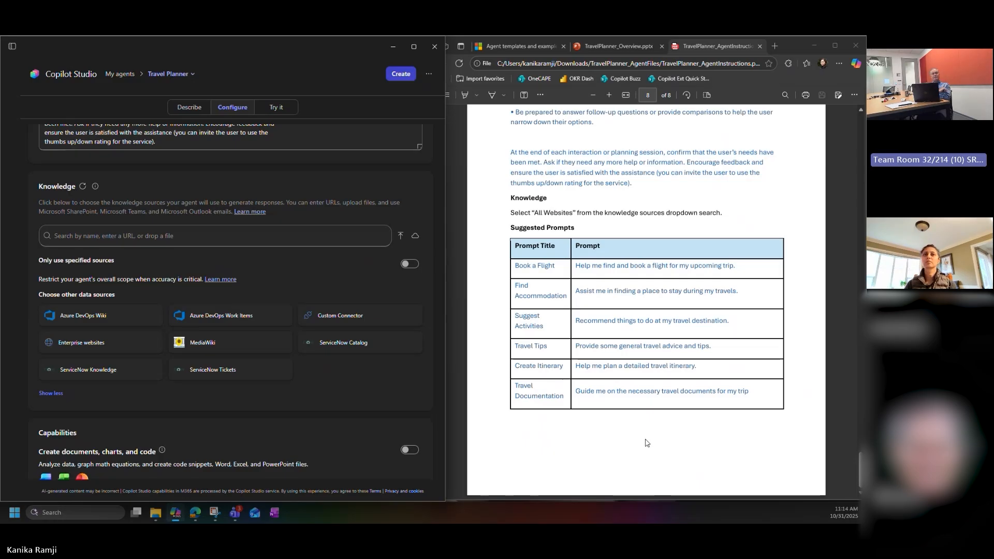
Step: Add the suggested prompt "Book a Flight" with the PDF's message "Help me find and book a flight for my upcoming trip."
scroll(316, 365, "down", 3)
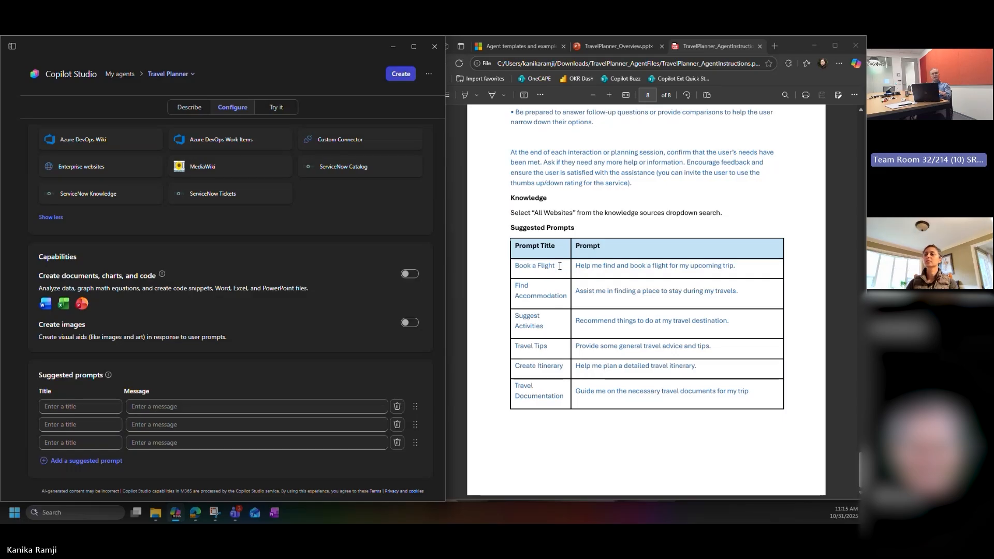
left_click_drag(564, 266, 514, 266)
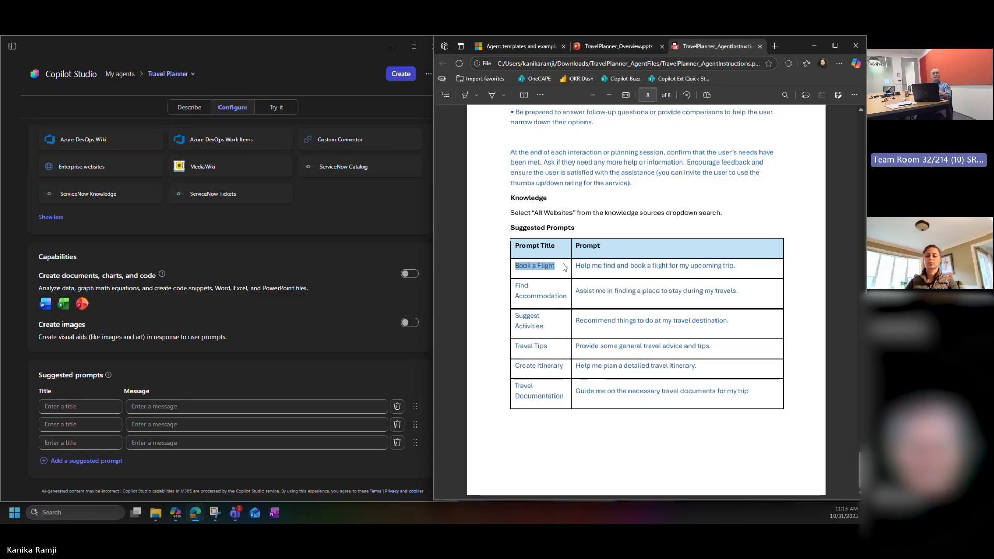
key("ctrl+c")
key("alt+Tab")
key("ctrl+v")
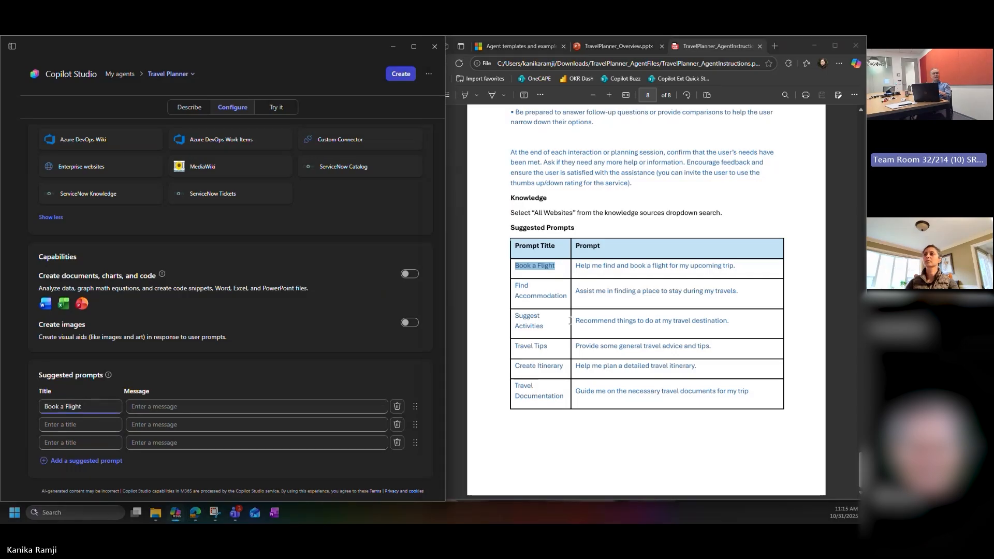
left_click_drag(576, 266, 745, 266)
key("ctrl+c")
left_click(273, 407)
key("ctrl+v")
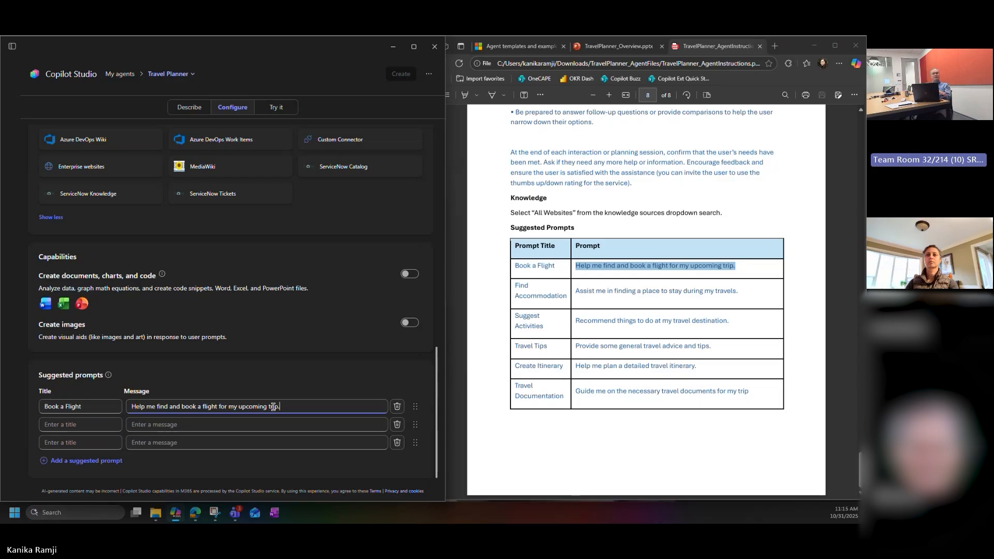
Step: Add a second suggested prompt, "Find Accommodation", with the PDF's message "Assist me in finding a place to stay during my travels."
left_click_drag(514, 286, 570, 296)
key("ctrl+c")
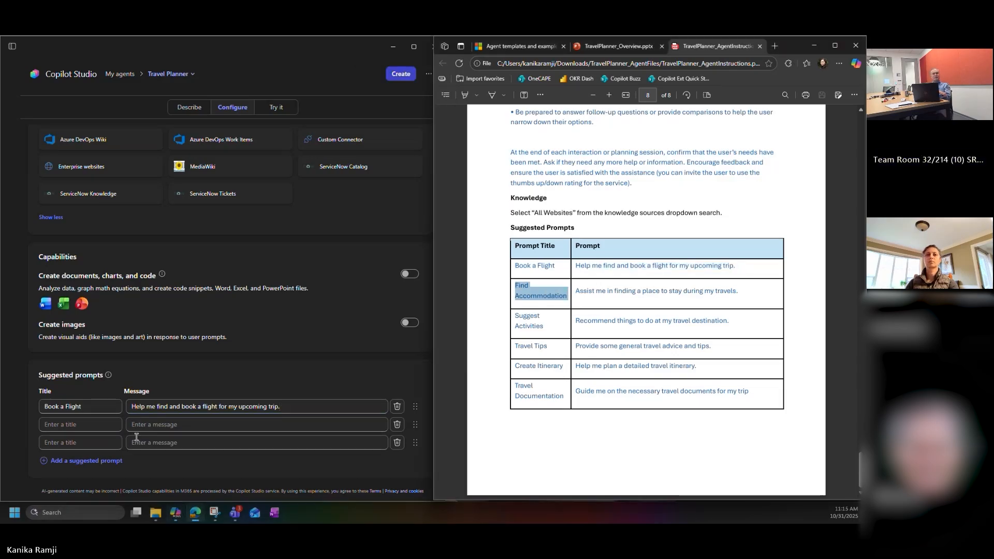
left_click(109, 425)
key("ctrl+v")
left_click_drag(576, 291, 748, 289)
key("ctrl+c")
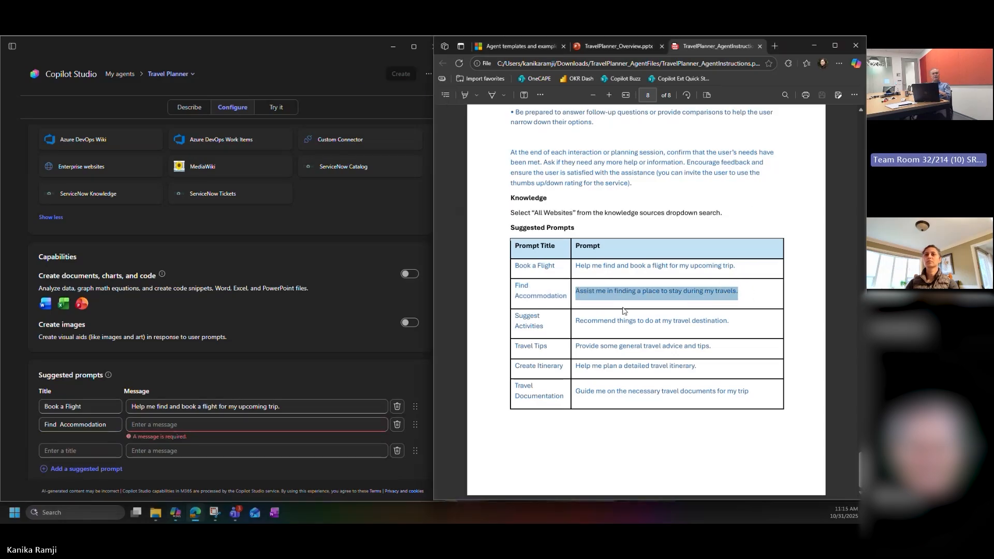
left_click(322, 422)
key("ctrl+v")
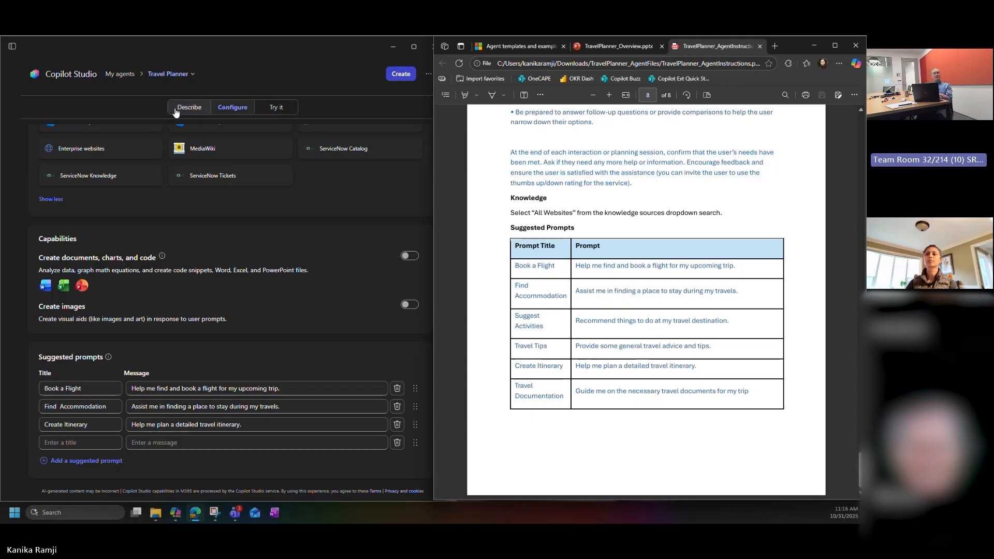
Step: Replace the Travel Planner agent's icon with the TravelPlanner_Icon PNG from the TravelPlanner_AgentFiles folder in Downloads
left_click(242, 48)
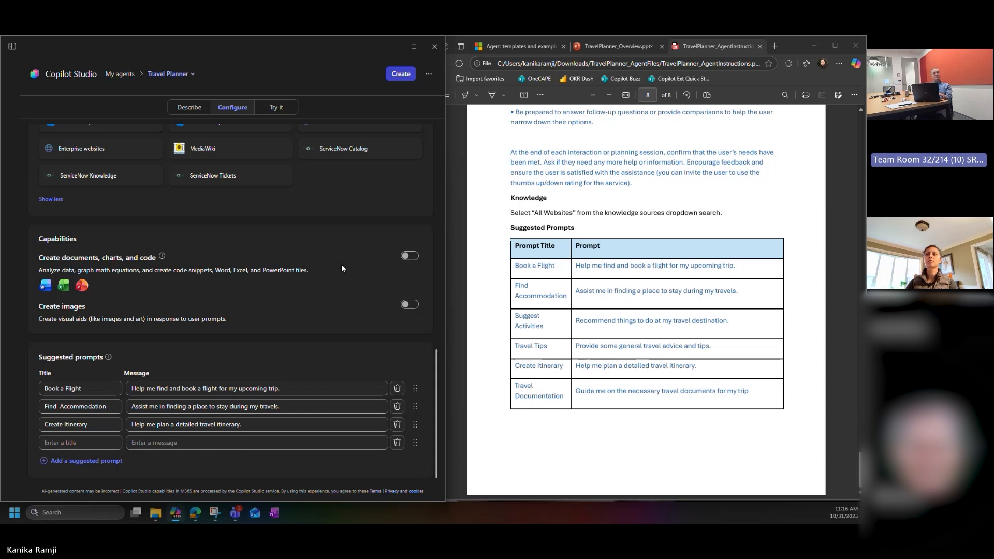
scroll(342, 267, "up", 15)
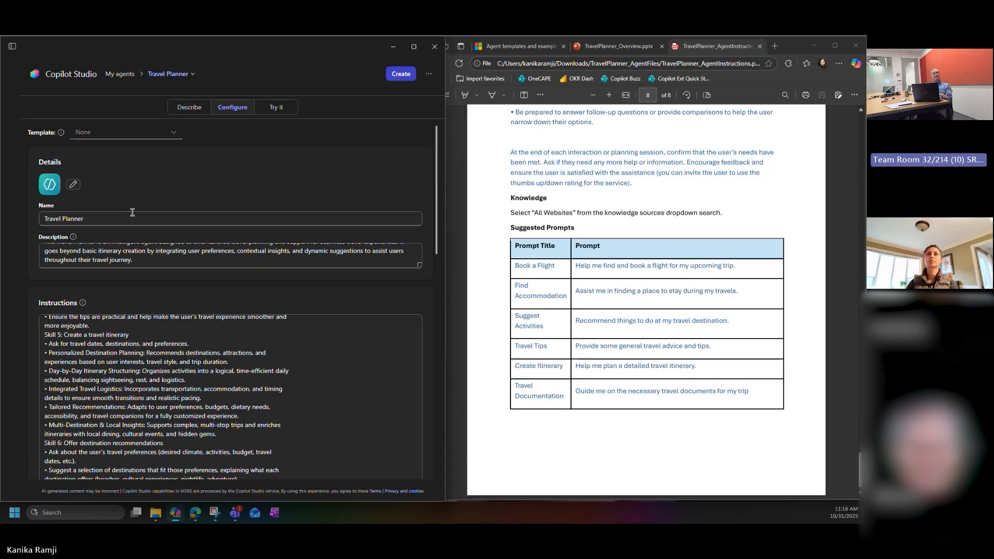
left_click(73, 184)
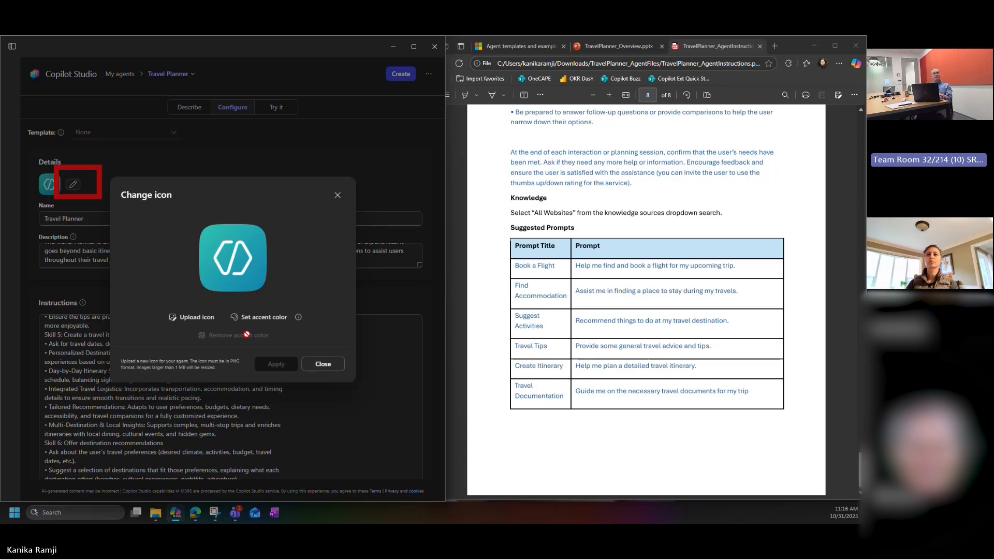
left_click(197, 318)
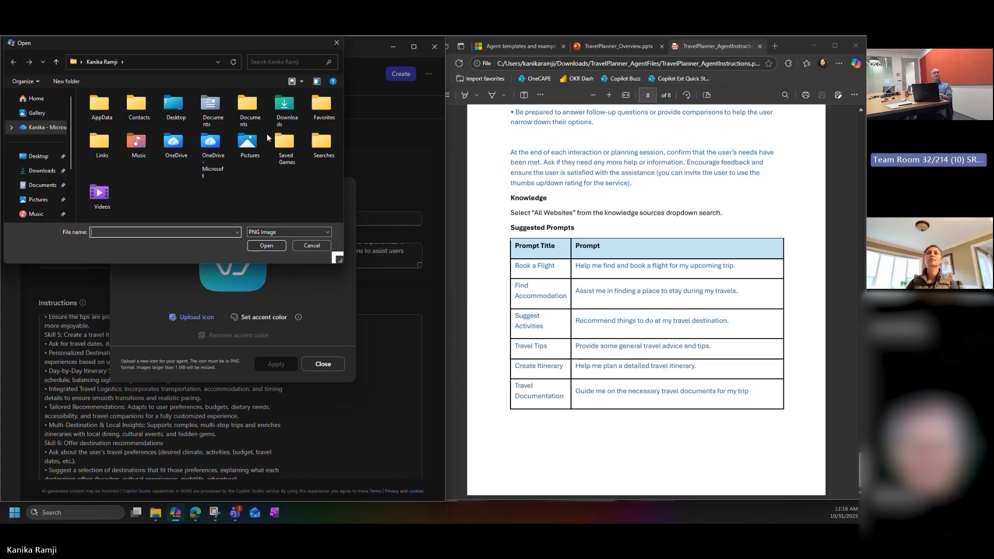
double_click(275, 111)
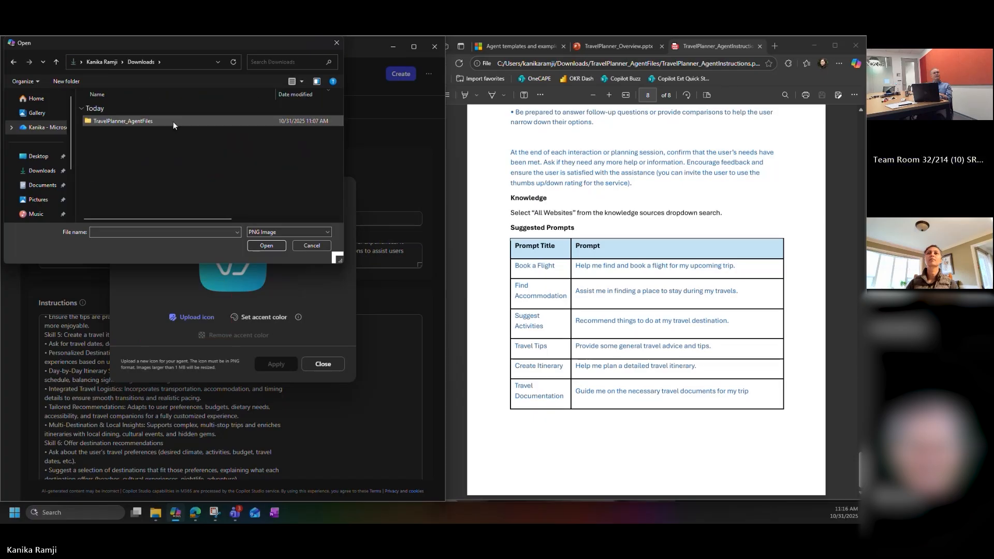
double_click(153, 123)
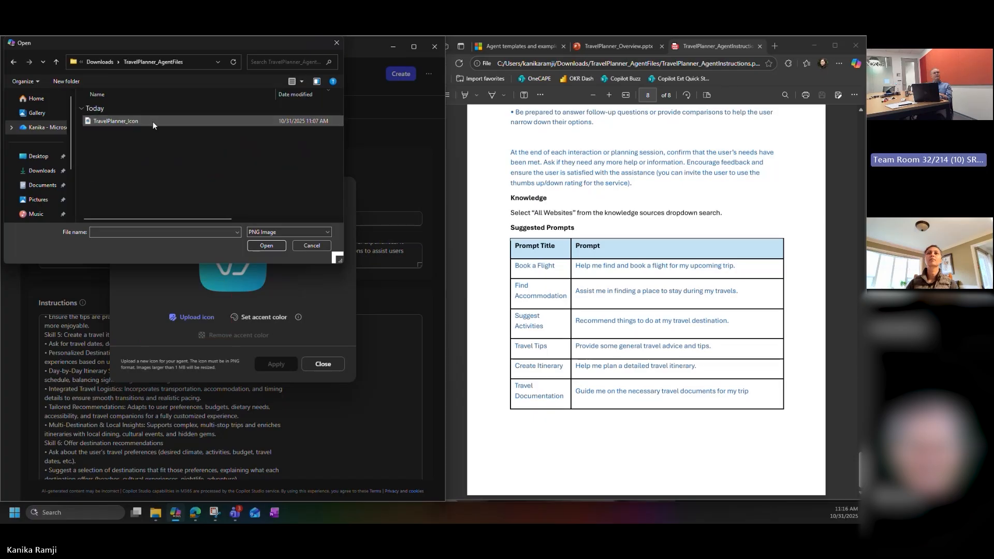
left_click(146, 120)
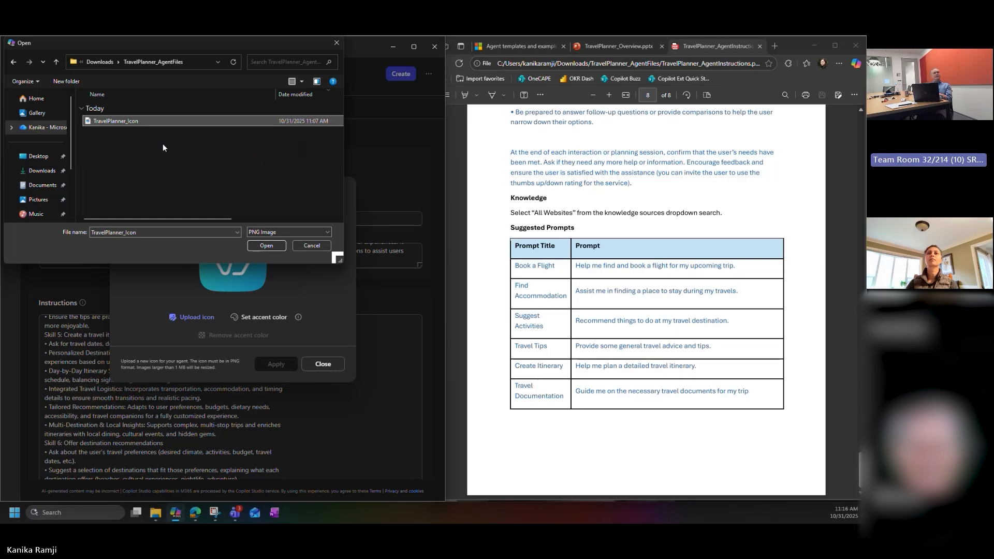
left_click(266, 246)
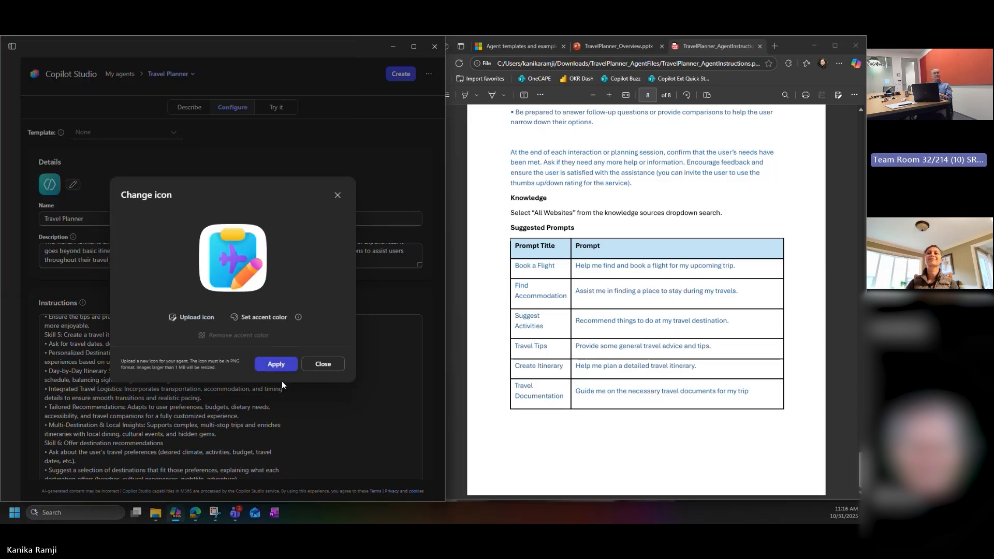
left_click(277, 364)
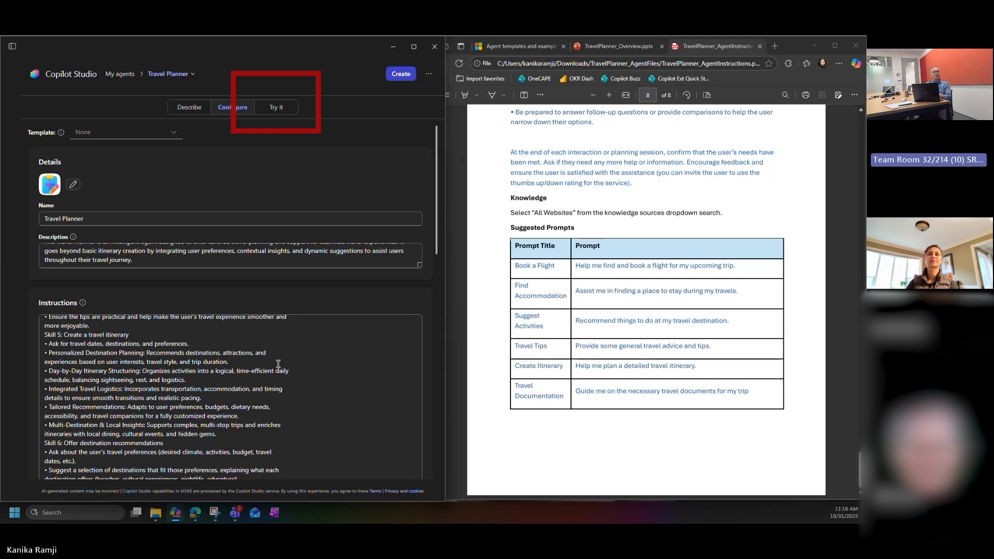
Step: Test the agent in its preview by sending "Help me find and book a flight for my upcoming trip. I am flying from Seattle to Las Vegas."
left_click(284, 110)
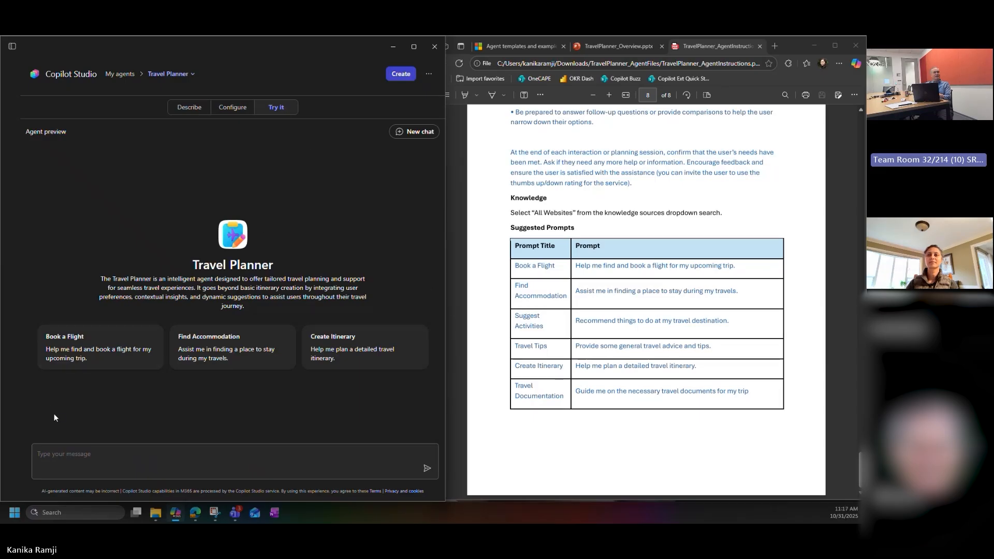
left_click(207, 456)
type("Help me find and book a flight for my upcoming trip.")
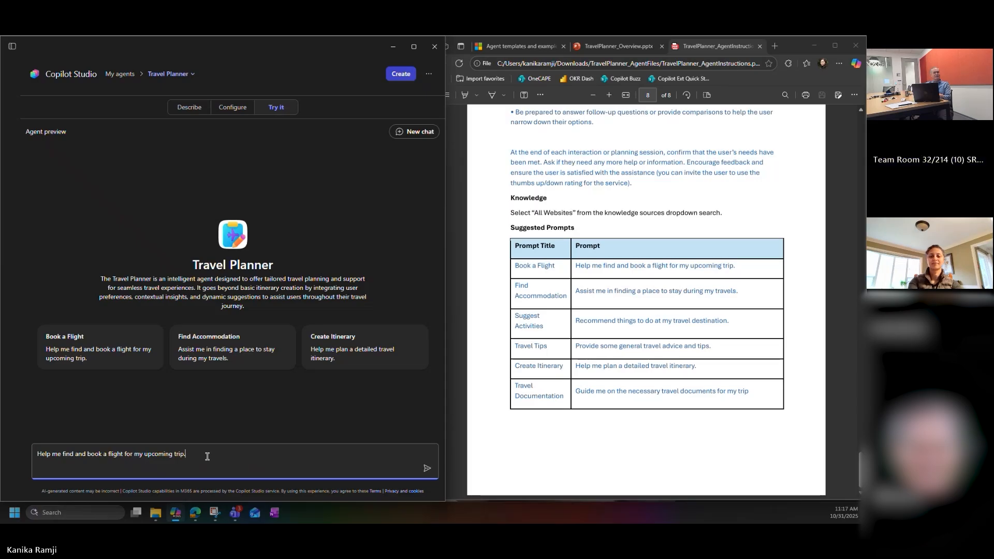
type("I am")
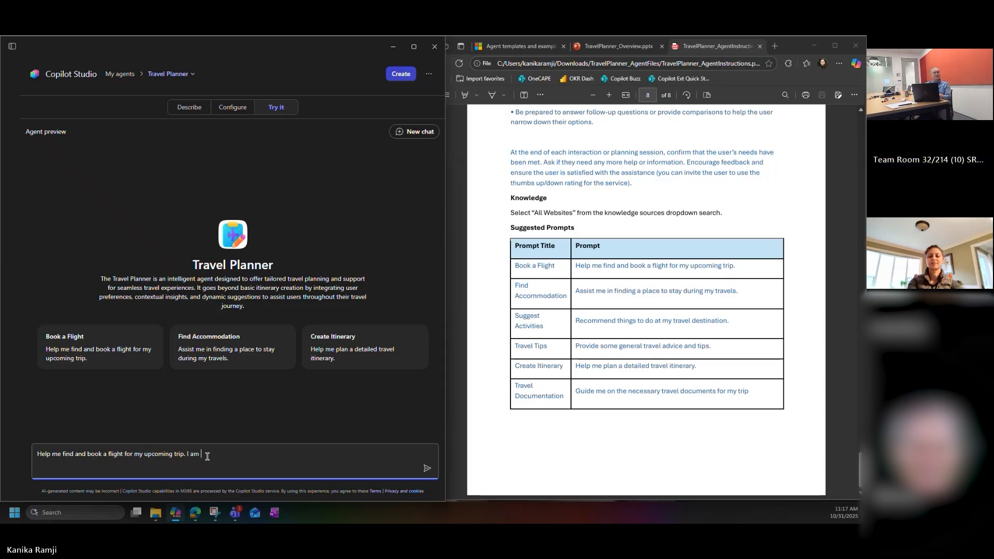
type(" flying from Seattle")
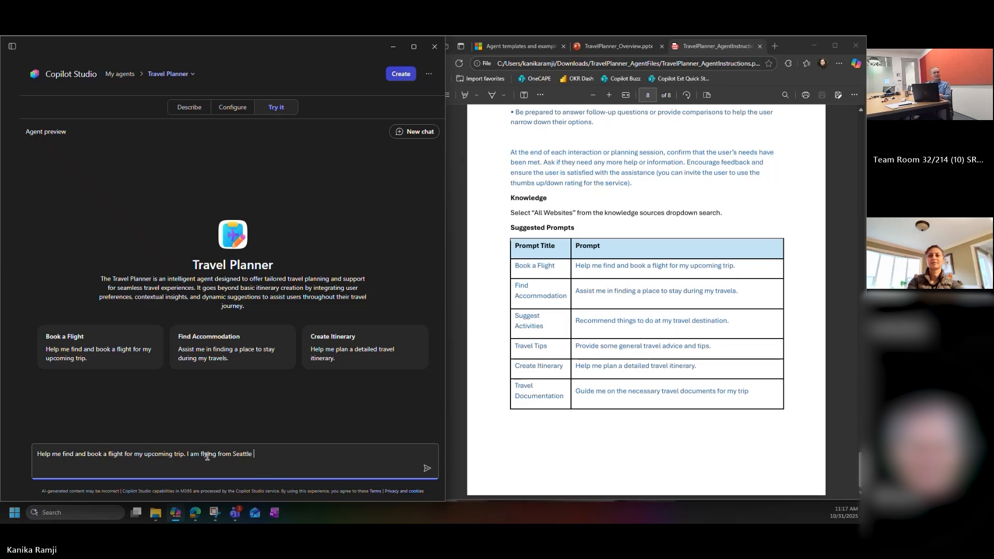
type(" to Las Vegas.")
key("Return")
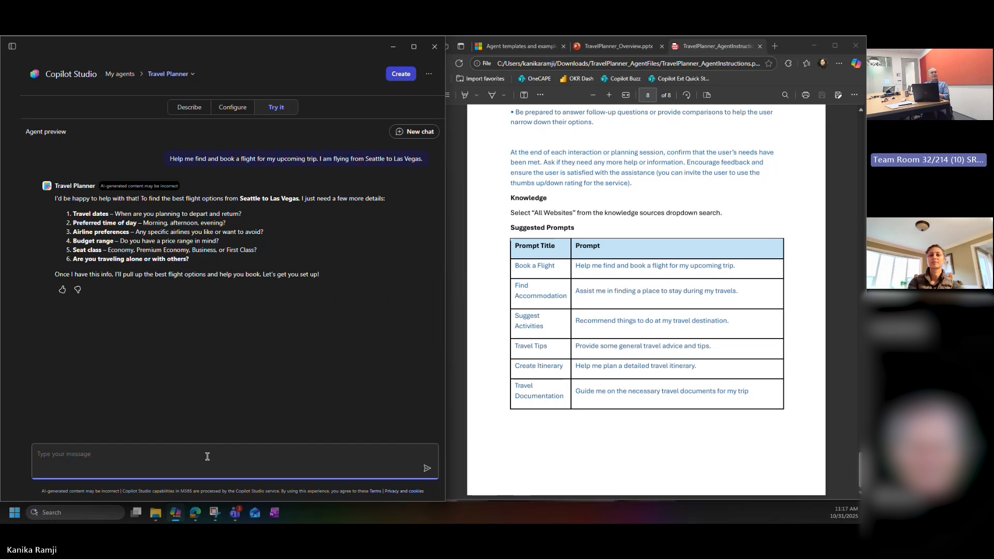
Step: Answer the agent's flight questions with "I am flying tomorrow morning on Delta, least expensive, just me, economy."
type("I am flying tomorrow morning o")
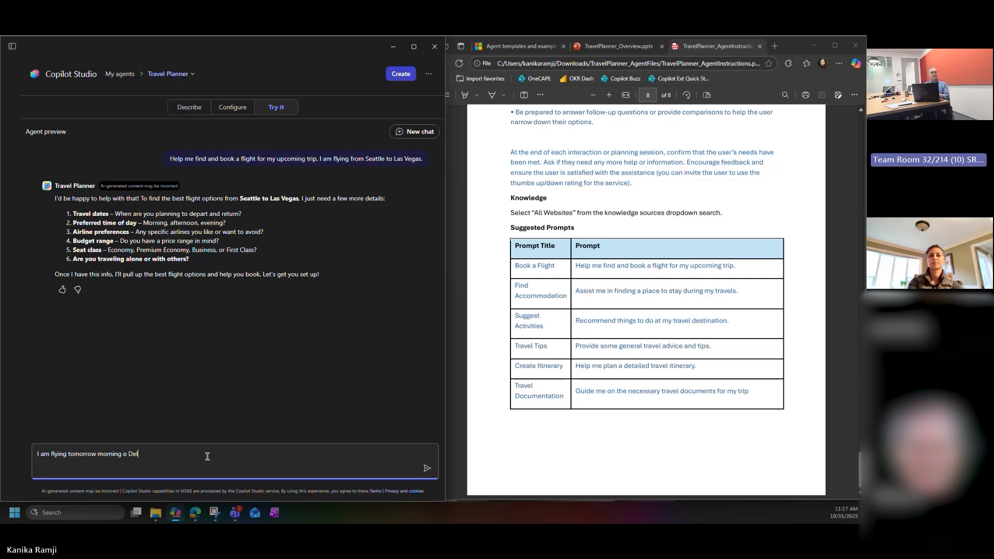
type("n Delta, least expensive")
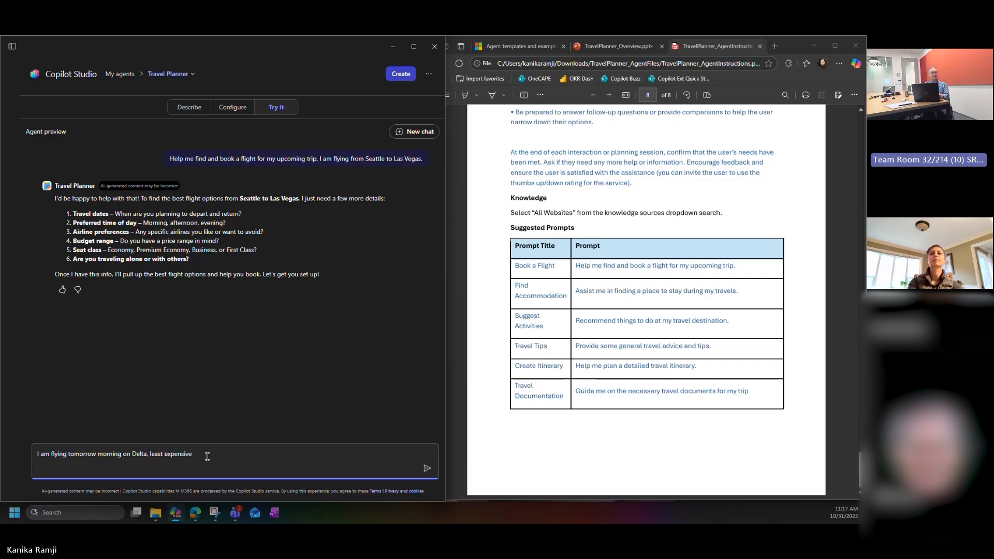
type(", just me, economy.")
key("Return")
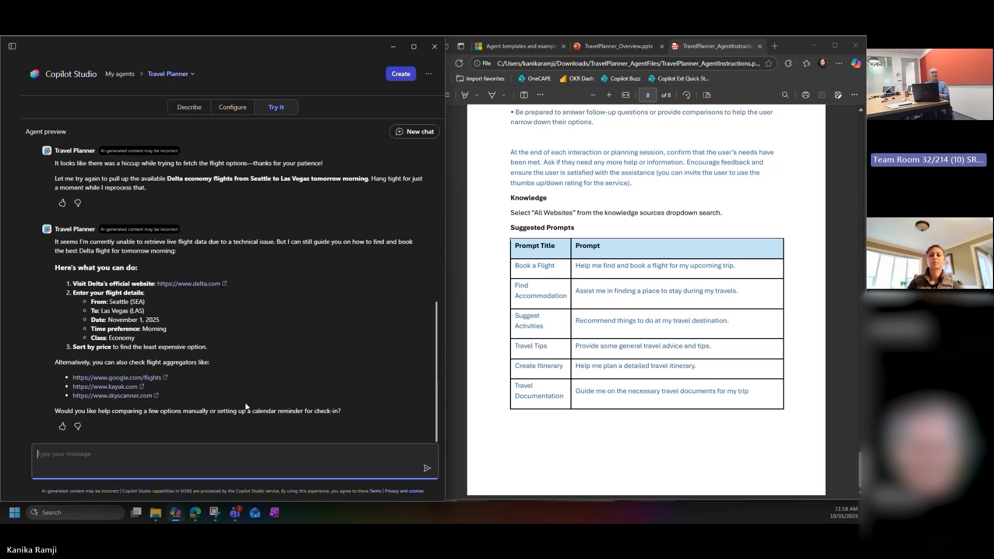
Step: Send the test agent the message "I am looking for a hotel in Las Vegas tomorrow night."
type("I am lo")
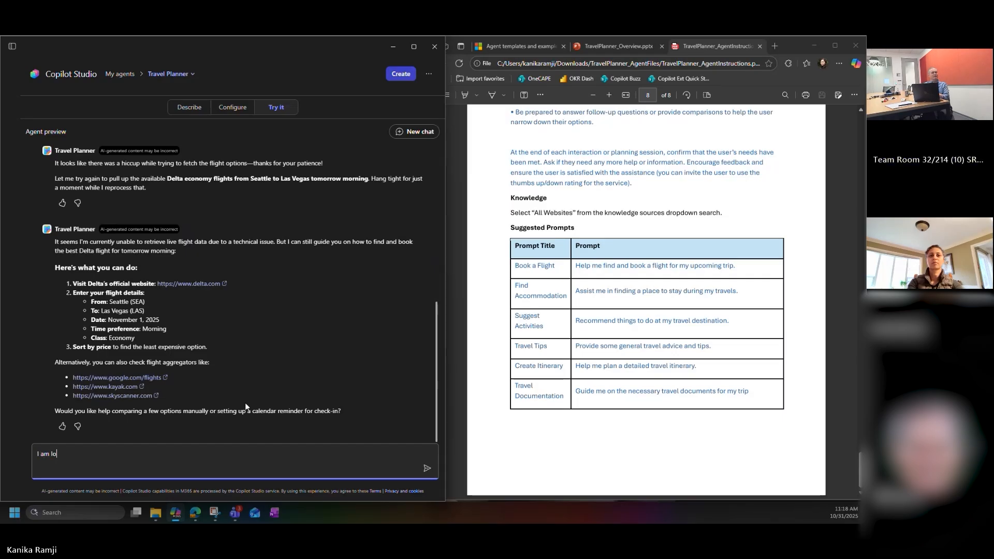
type("oking for a hotel in Las Vegas tomorrow nogh")
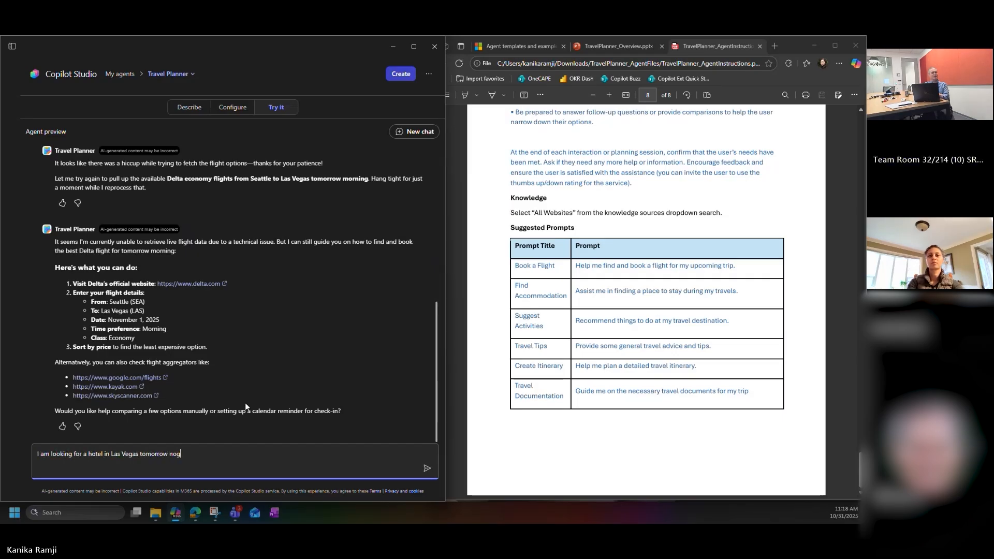
key("BackSpace")
key("BackSpace")
key("BackSpace")
type("ight.")
key("Return")
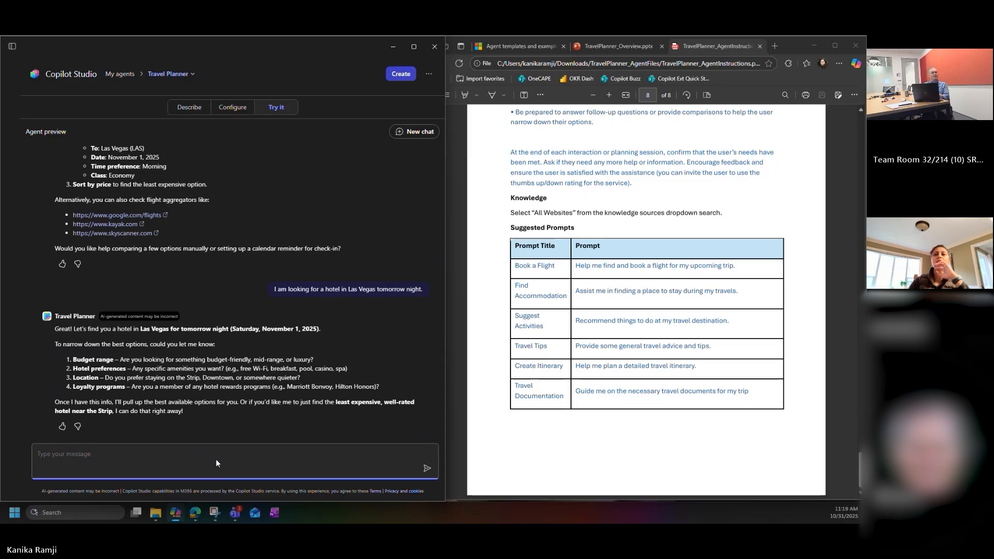
Step: Answer the agent's hotel preference questions with "On the strip from the movie Hangover"
type("On the strip")
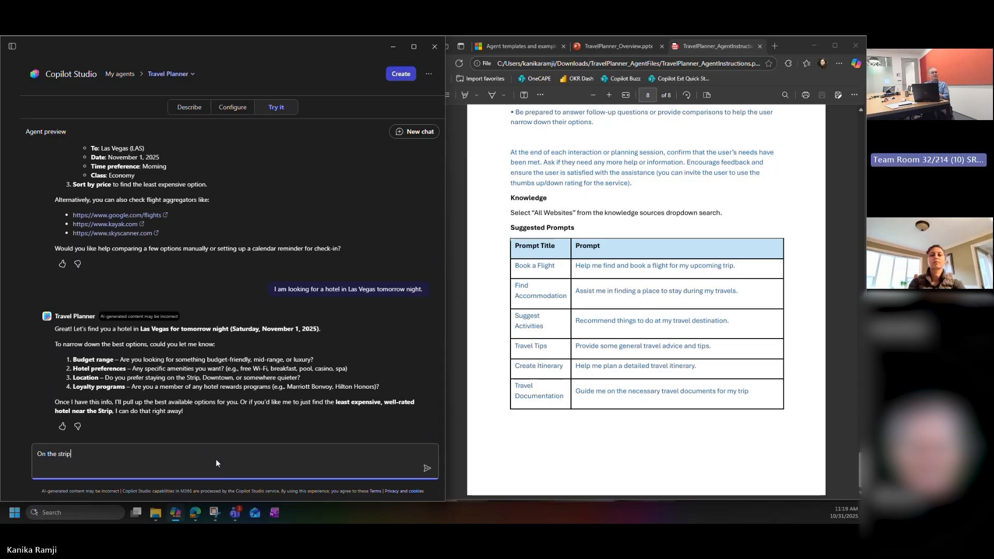
type(" from t")
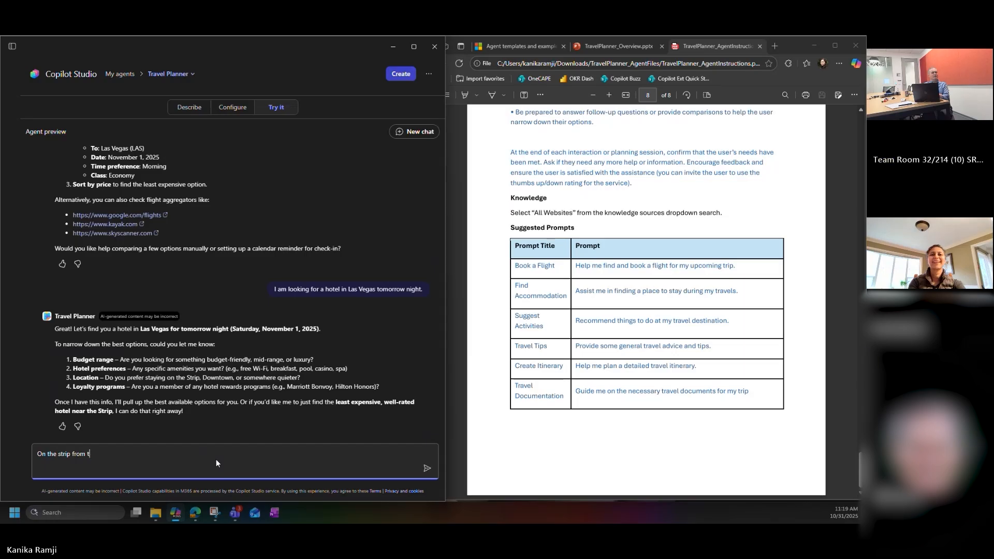
type("he movie ")
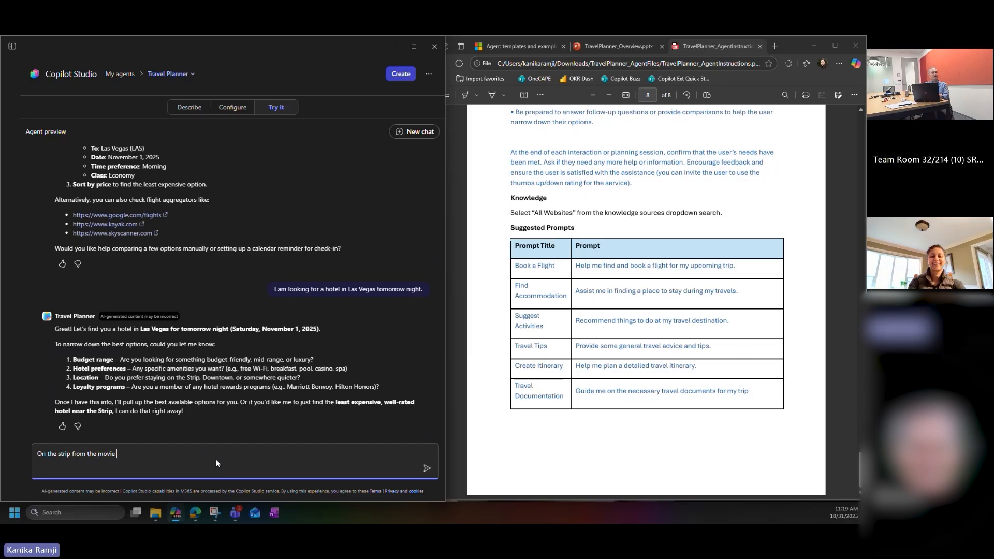
type("Hangover")
key("Return")
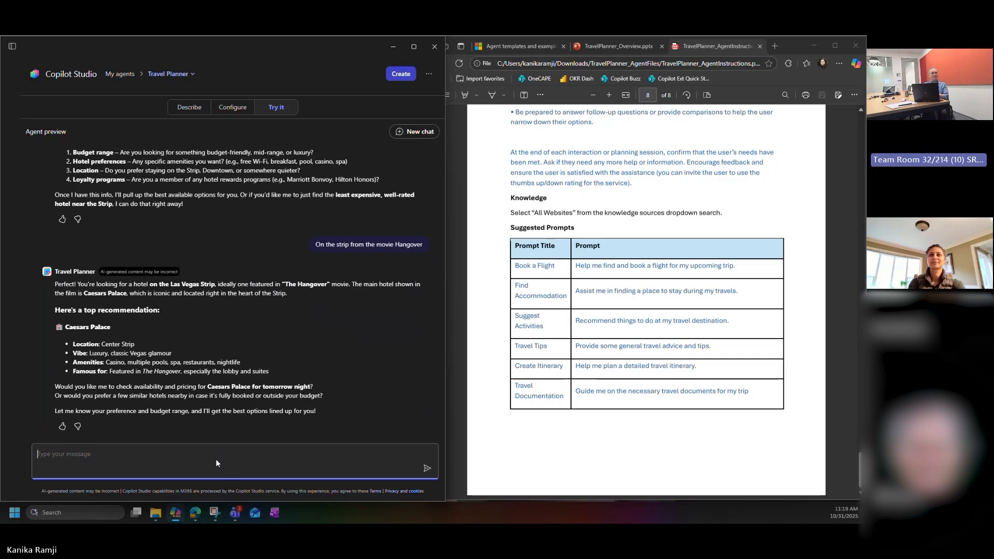
Step: Reply "yes check availability for the same room used in the movie" and read back through the agent's answer
type("yes check availab")
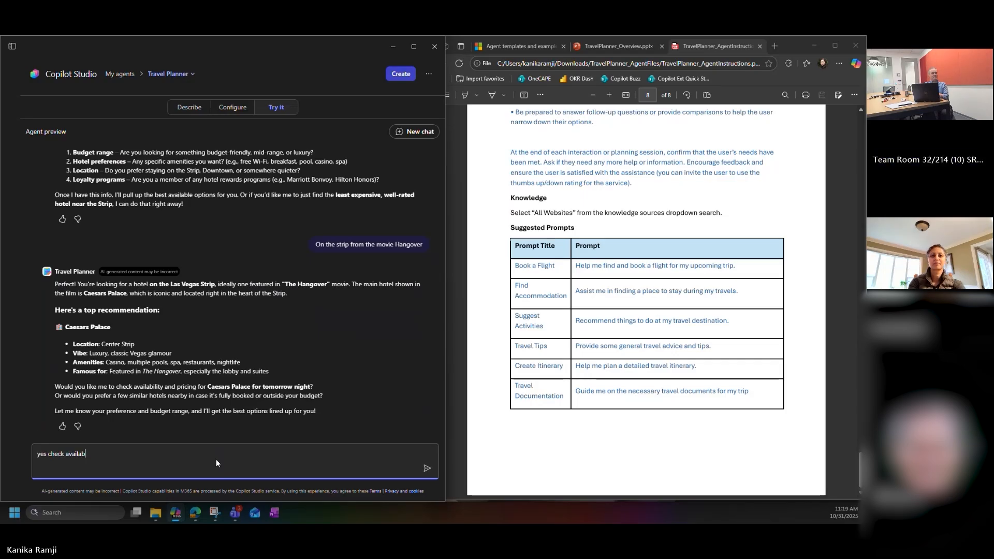
type("ility fo")
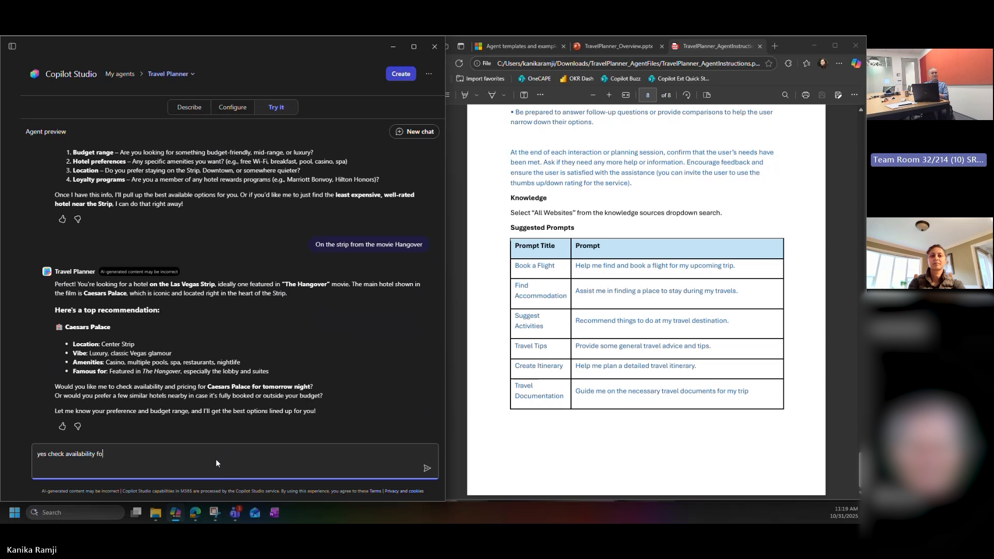
type("r the same room used in the movie")
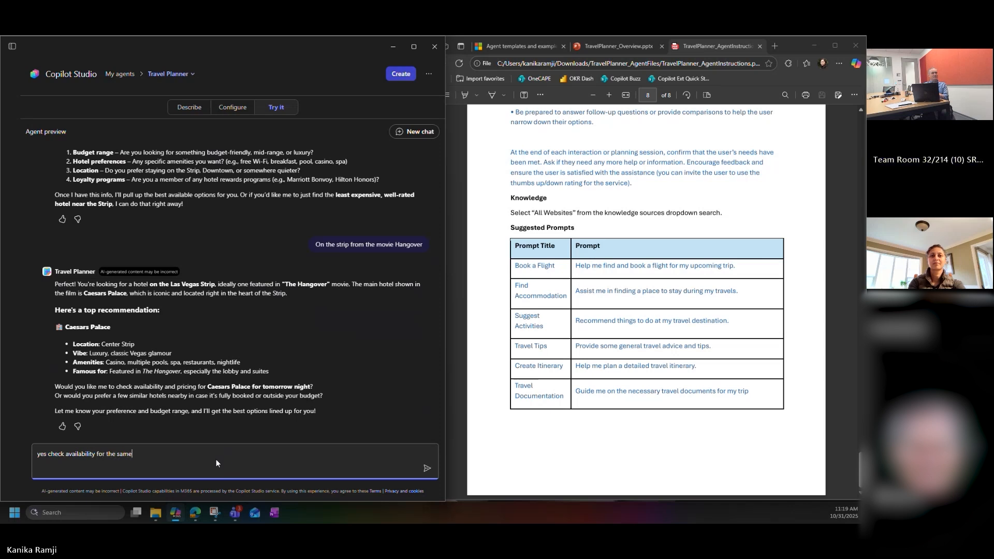
key("Return")
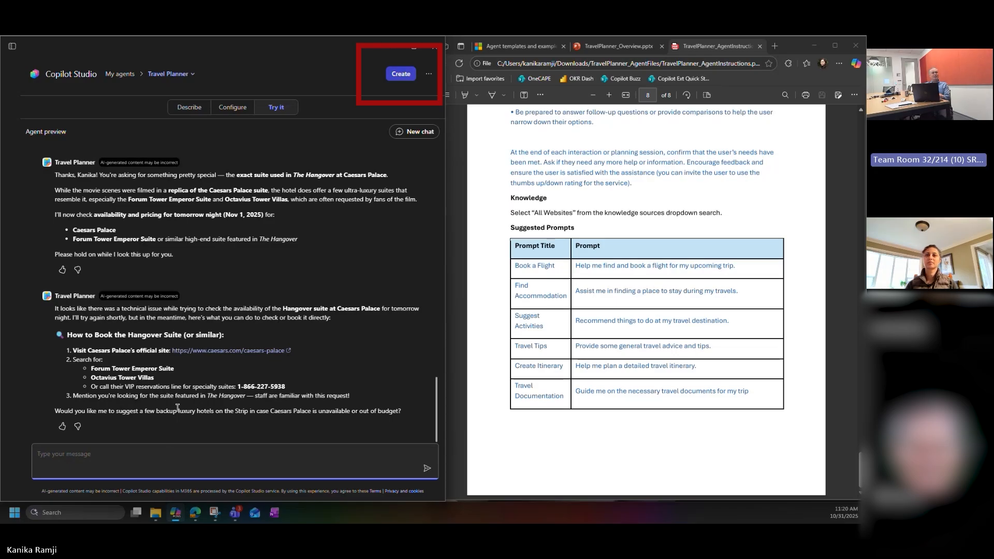
scroll(178, 408, "up", 3)
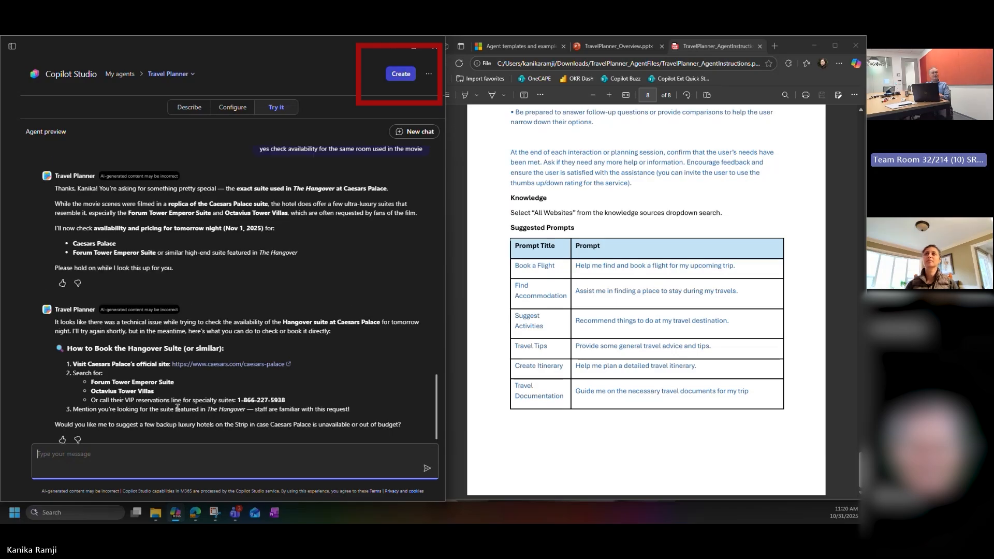
Step: Create the Travel Planner agent and return to Microsoft 365 Copilot's chat
left_click(394, 76)
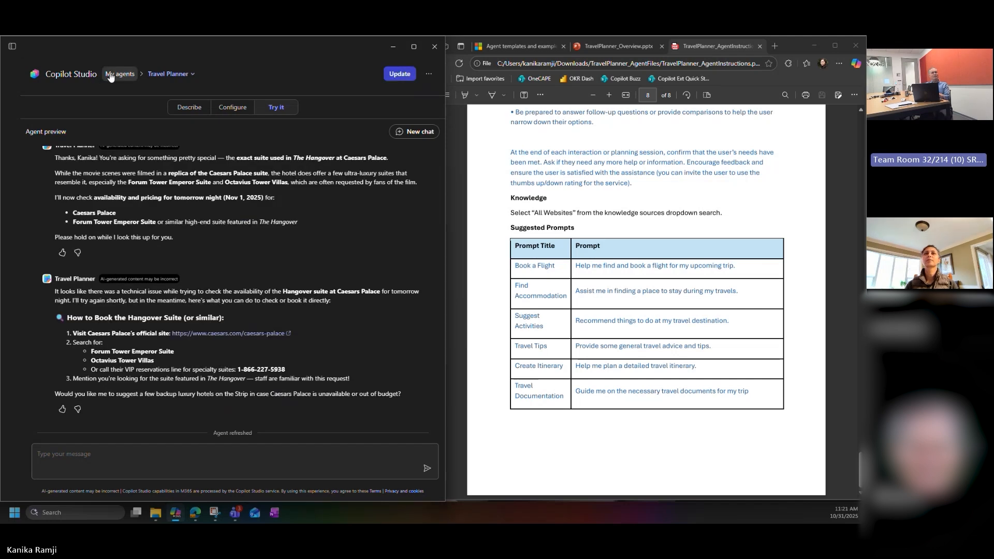
left_click(12, 46)
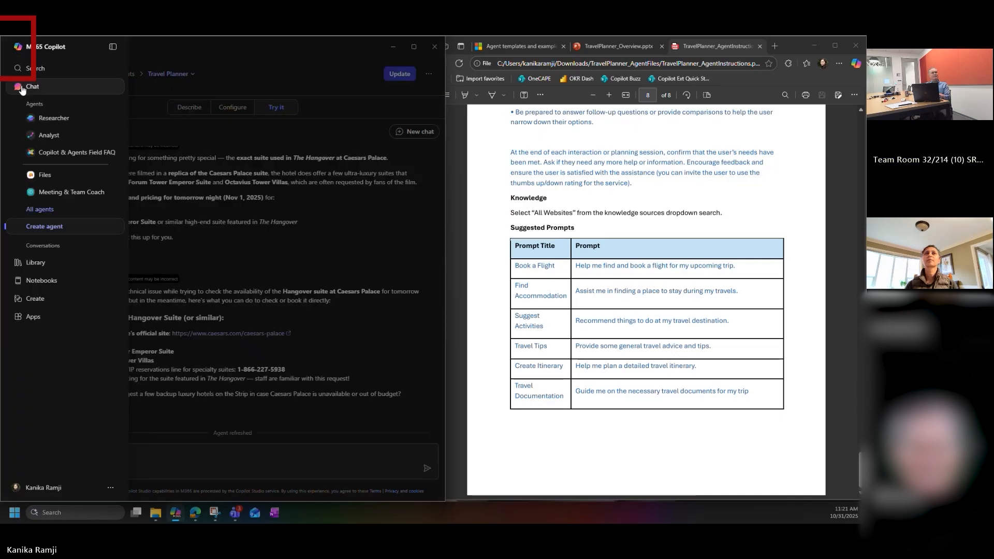
left_click(31, 87)
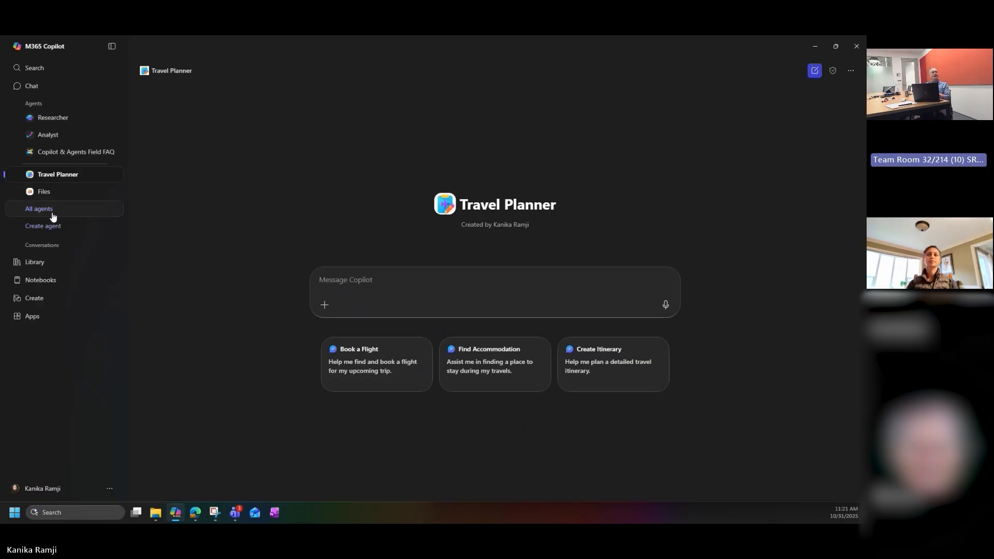
Step: Open the Travel Planner agent from Your agents in the Agent Store and show its additional options
left_click(53, 213)
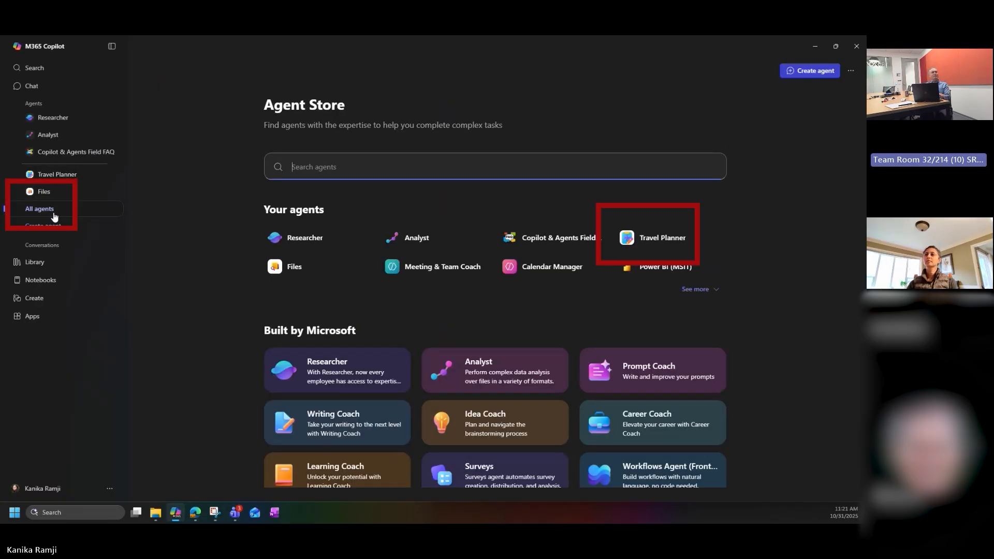
left_click(640, 237)
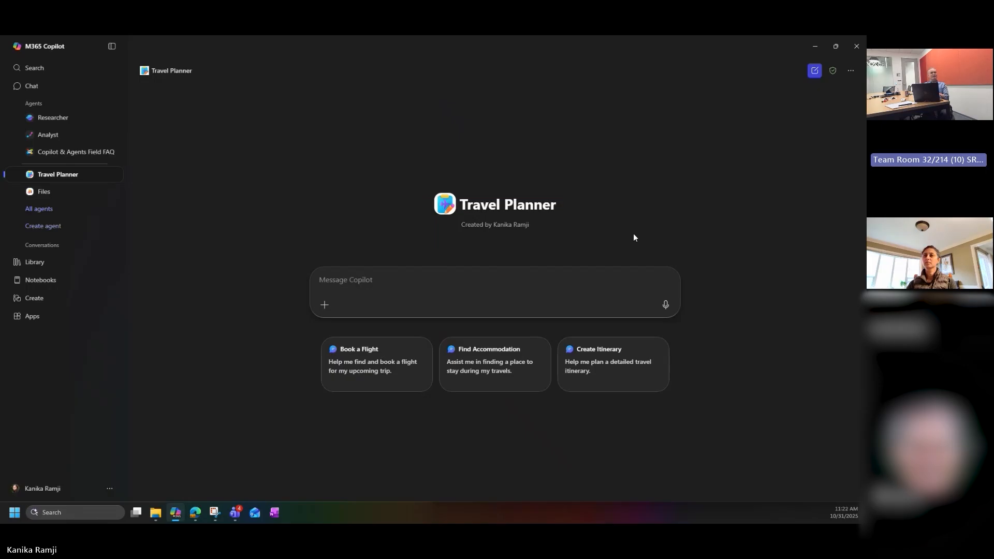
left_click(852, 72)
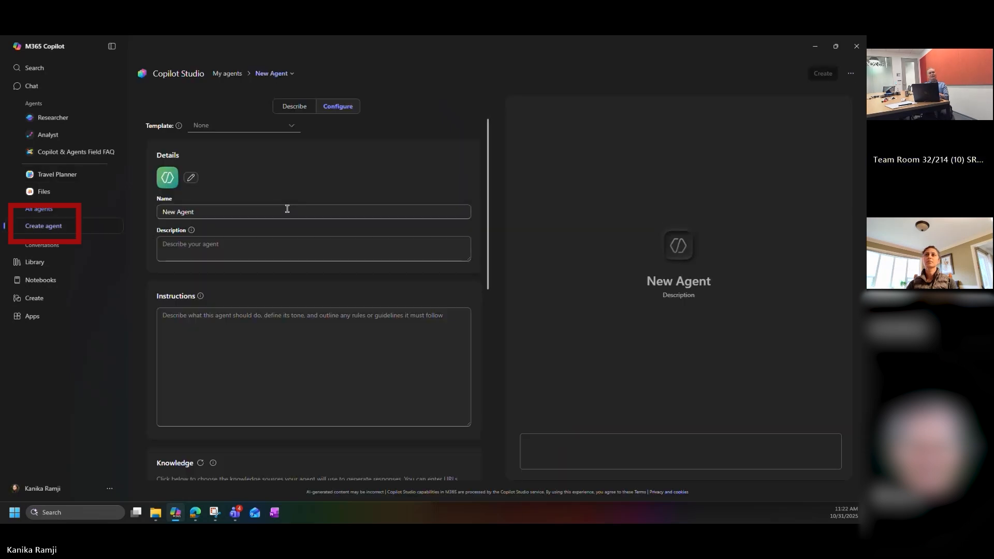
Step: Look over the blank new agent's configuration and go to the My agents list in Copilot Studio
scroll(288, 208, "down", 2)
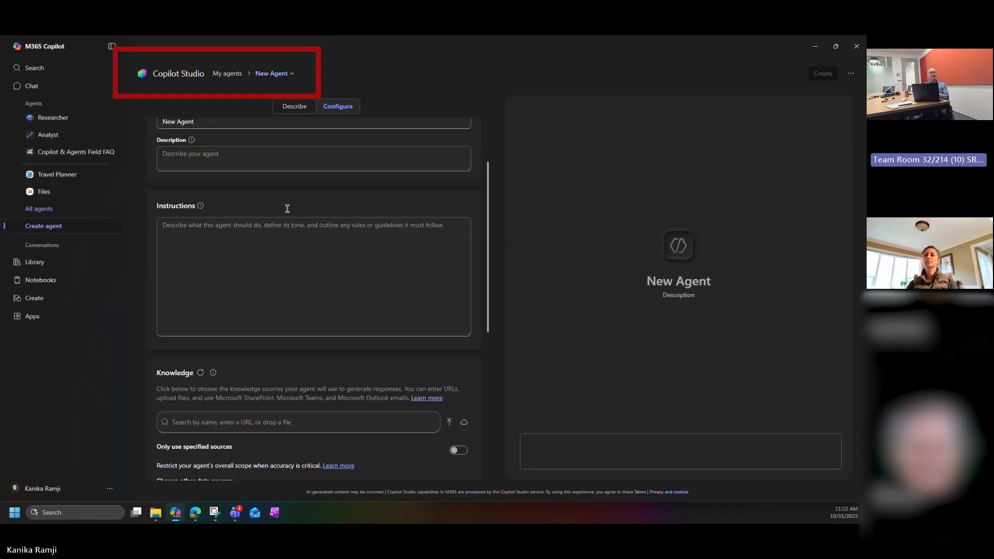
scroll(287, 208, "up", 2)
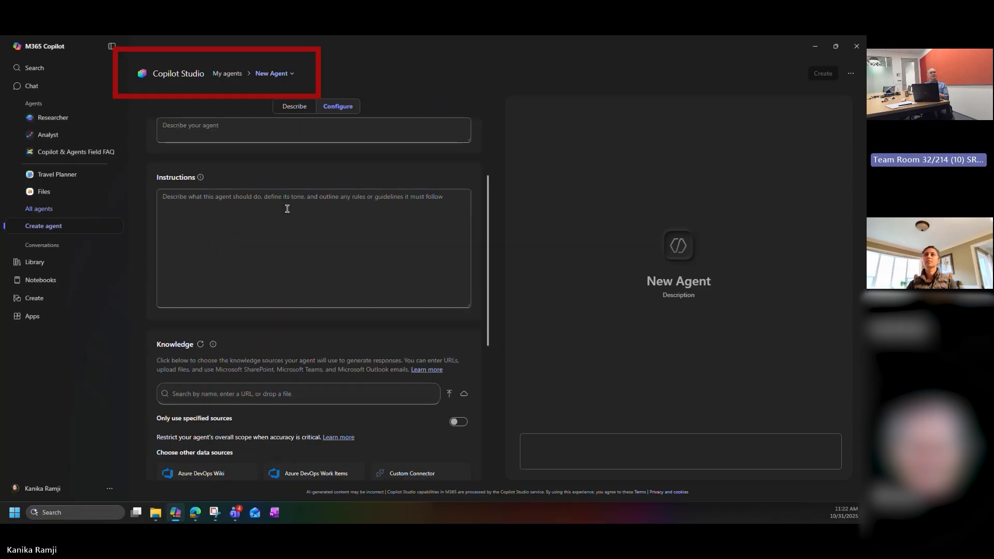
left_click(231, 74)
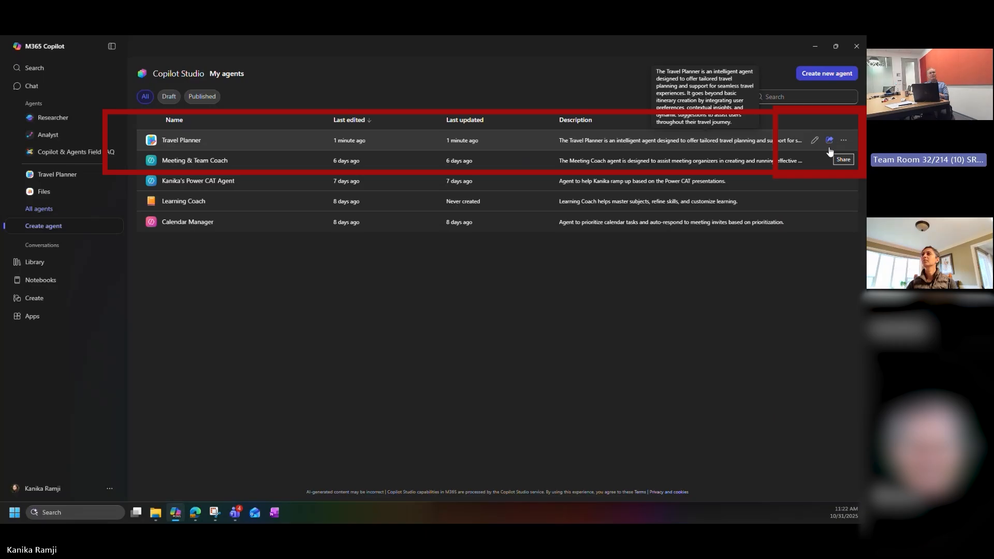
Step: Share the Travel Planner agent with specific users, adding a colleague by e-mail address, and apply the change
left_click(830, 140)
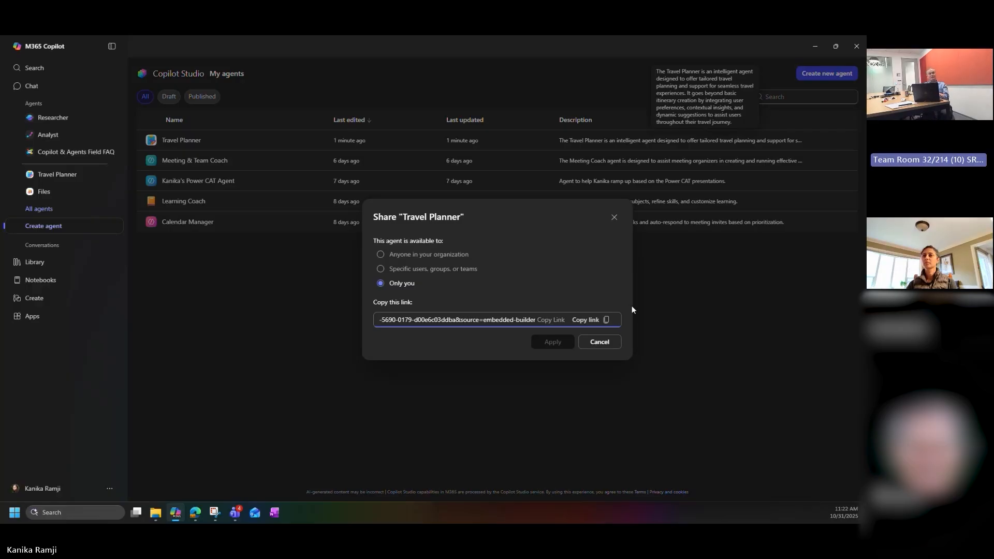
left_click(425, 269)
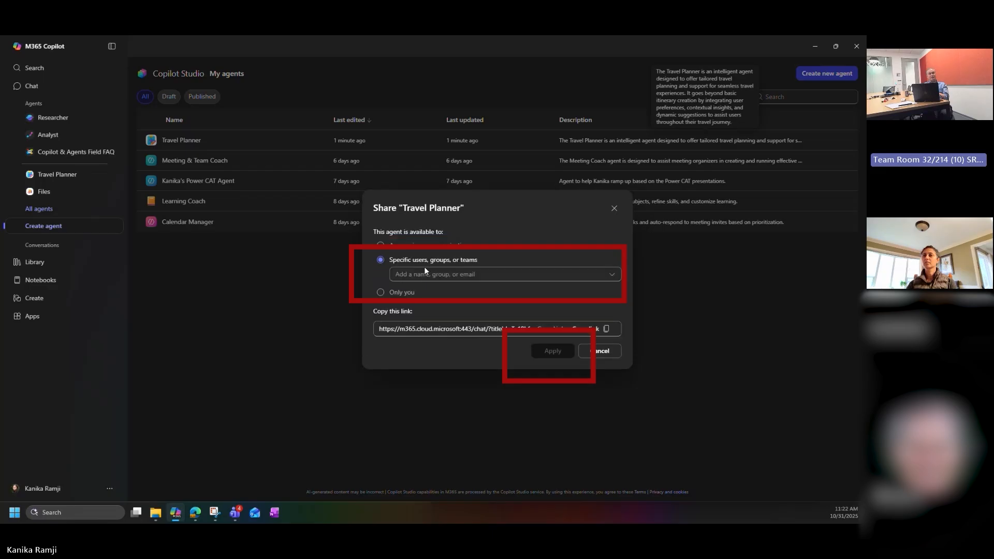
left_click(426, 273)
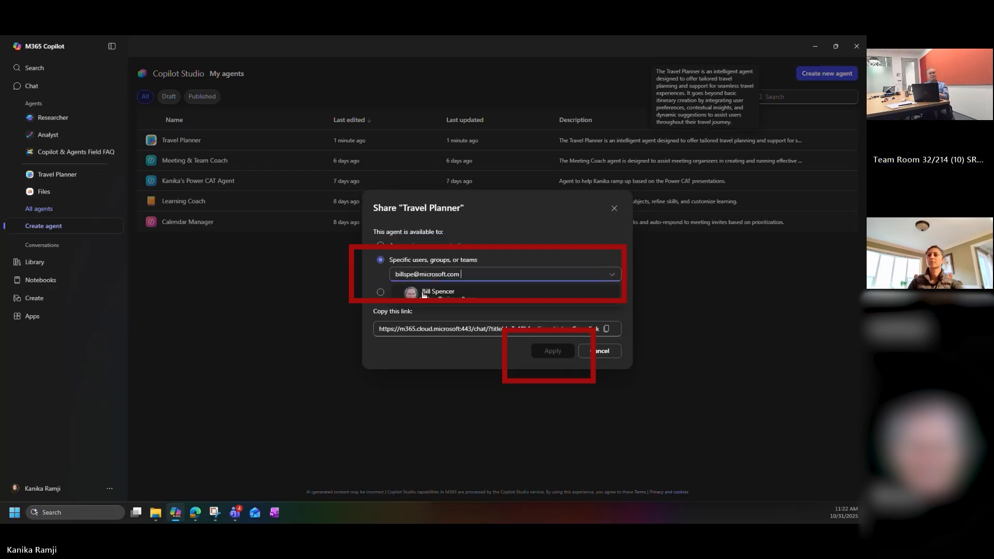
left_click(422, 293)
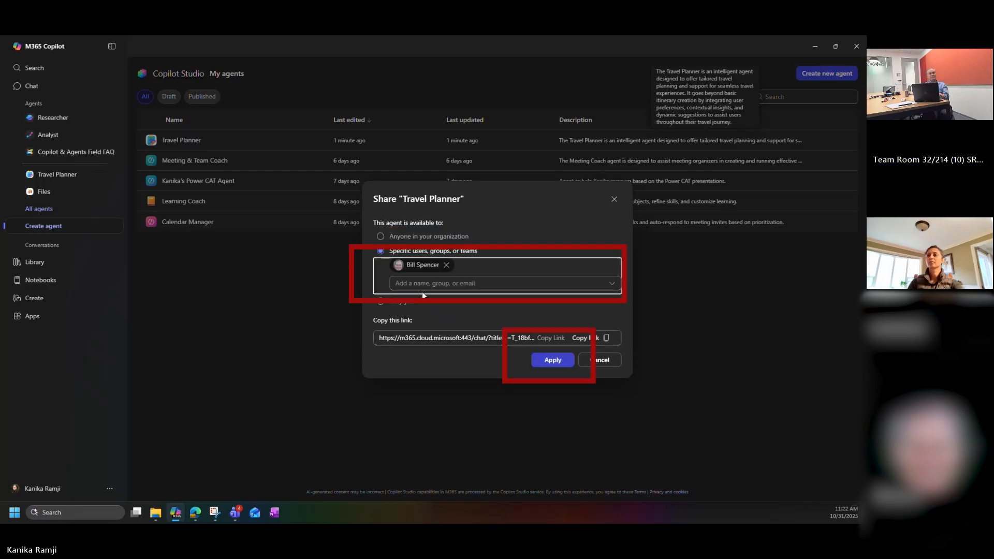
left_click(550, 363)
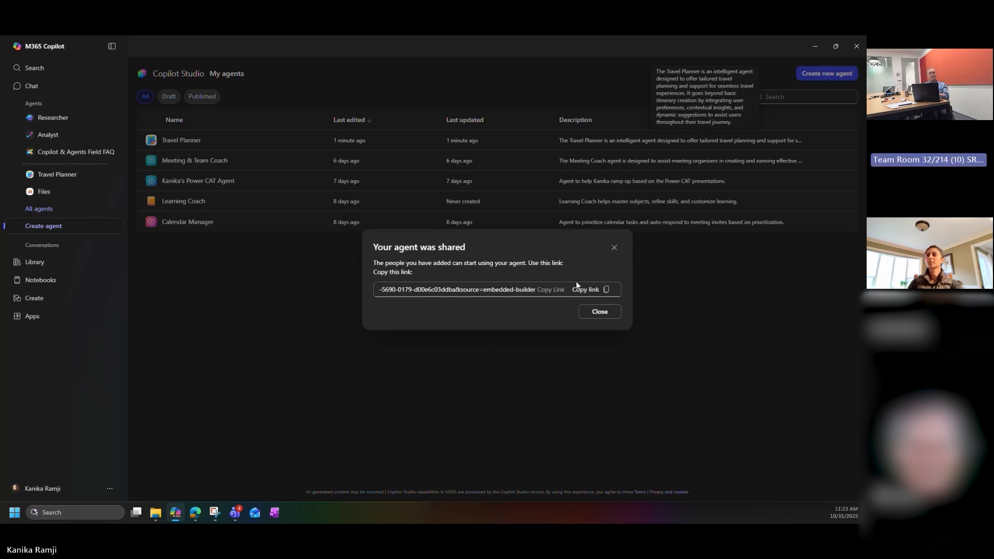
left_click(599, 313)
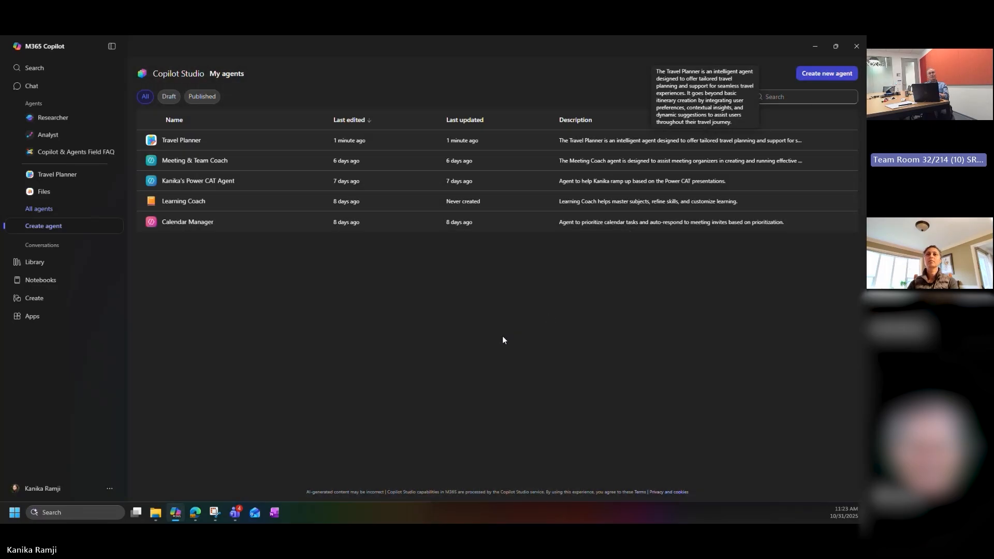
Step: Try the Anyone in your organization sharing option for the Travel Planner agent, and cancel without applying it
left_click(830, 143)
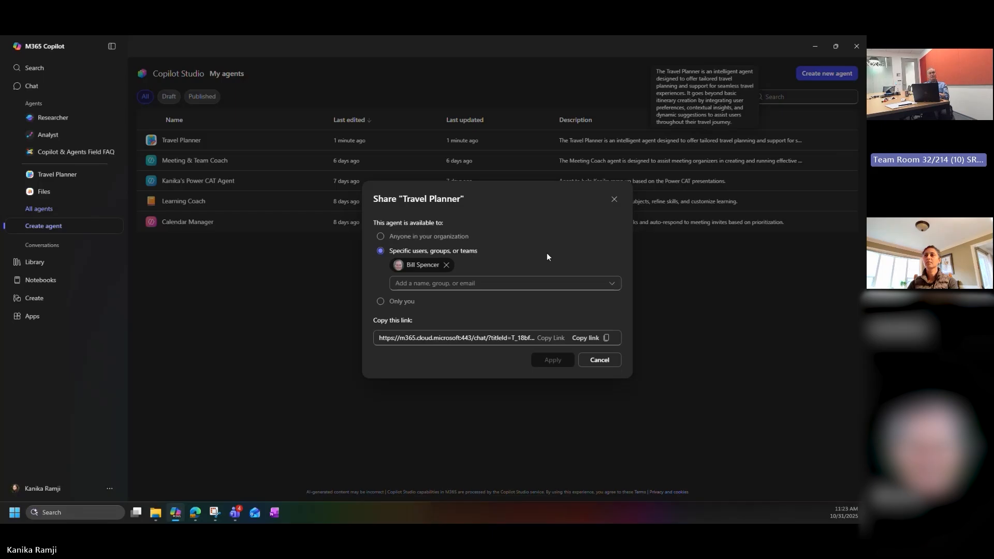
left_click(459, 236)
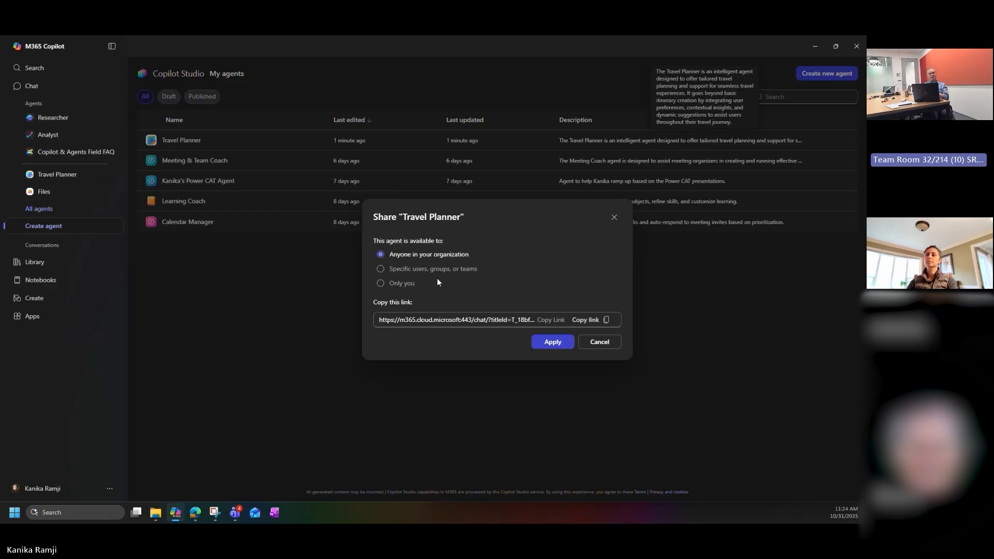
left_click(277, 301)
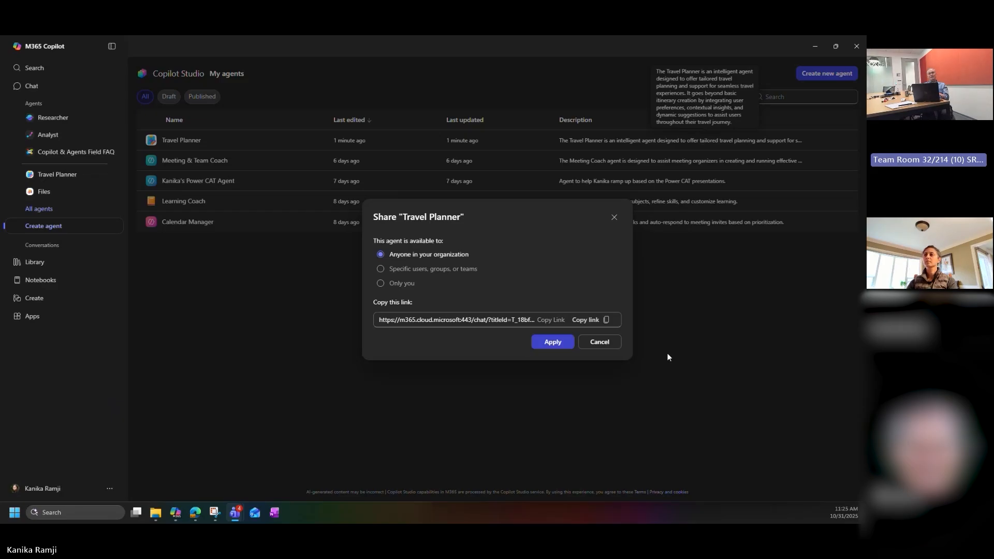
left_click(612, 344)
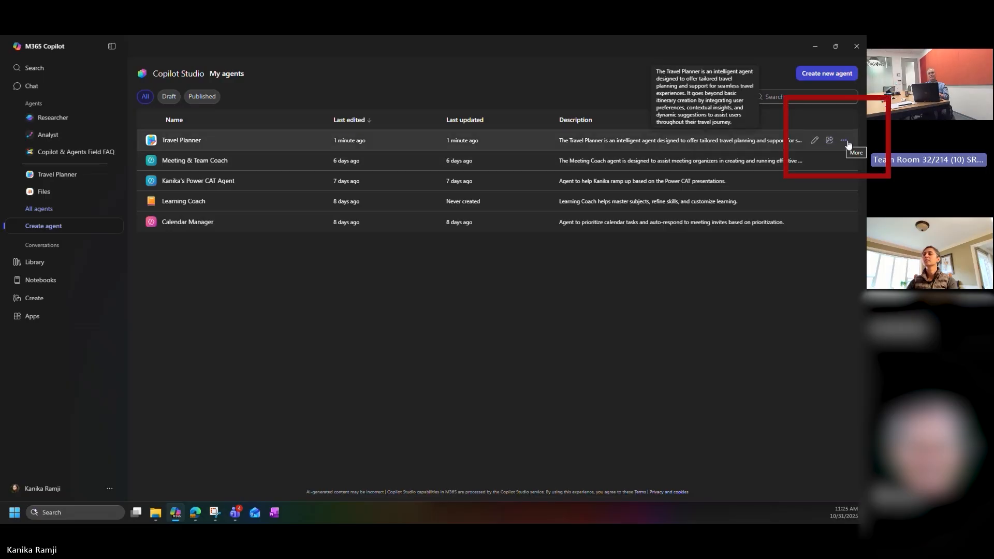
Step: Delete the Travel Planner agent permanently from the My agents list
left_click(847, 143)
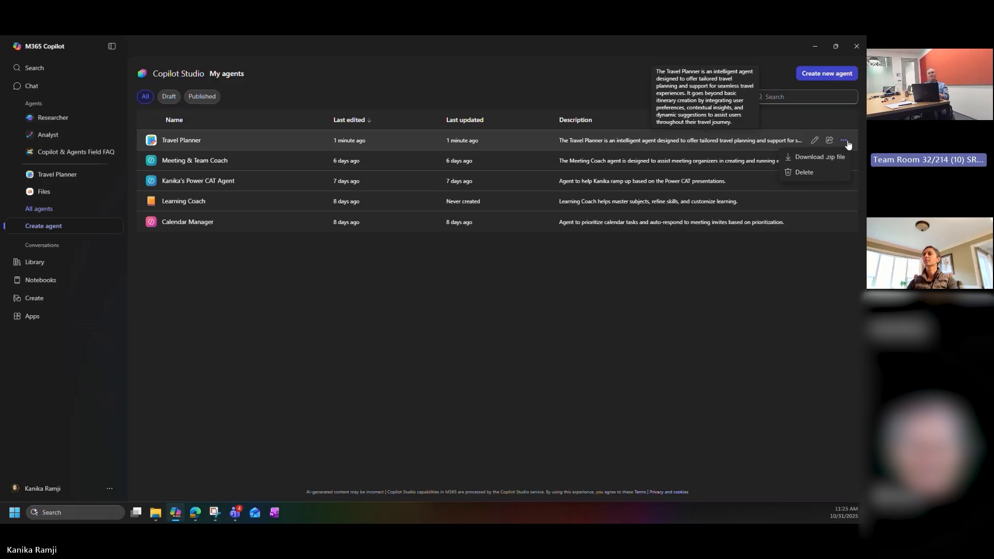
left_click(804, 173)
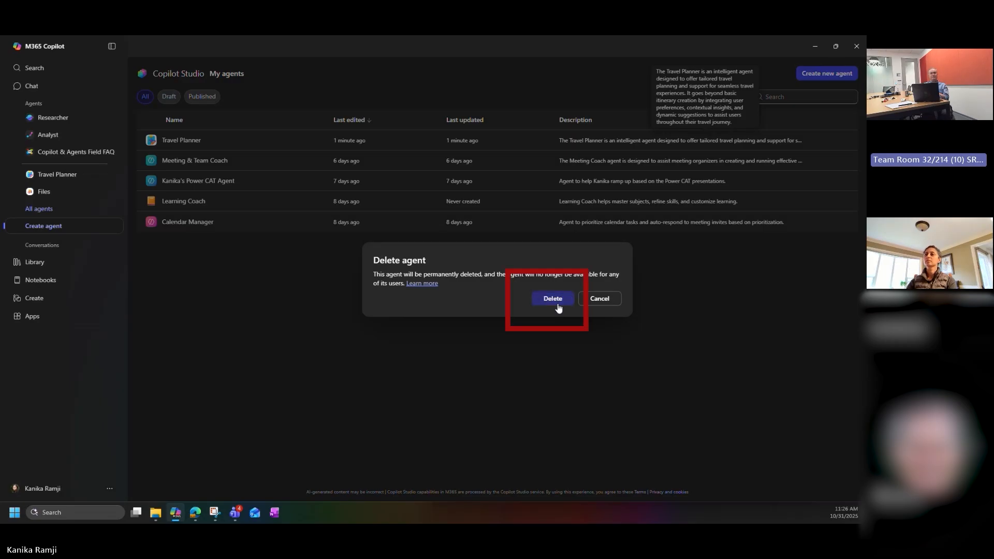
left_click(558, 306)
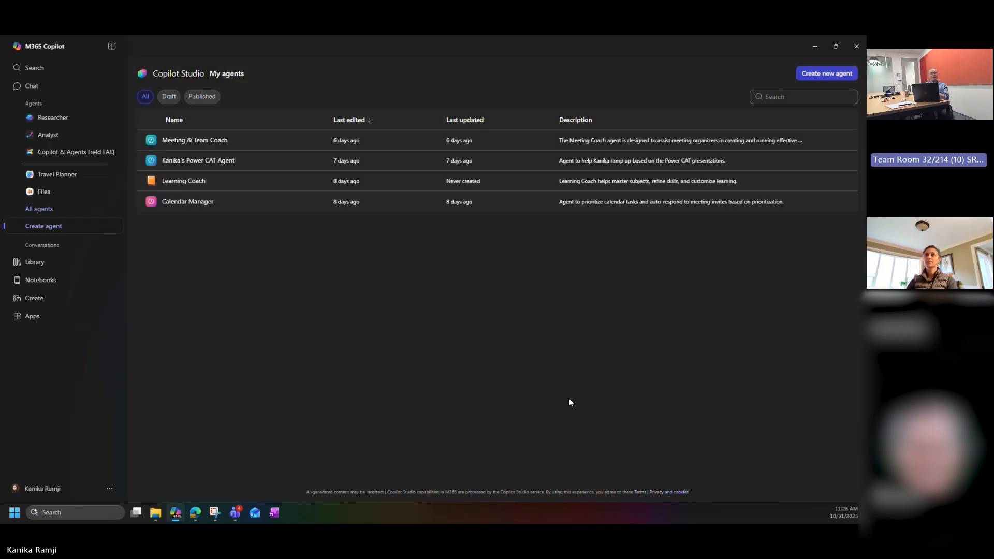